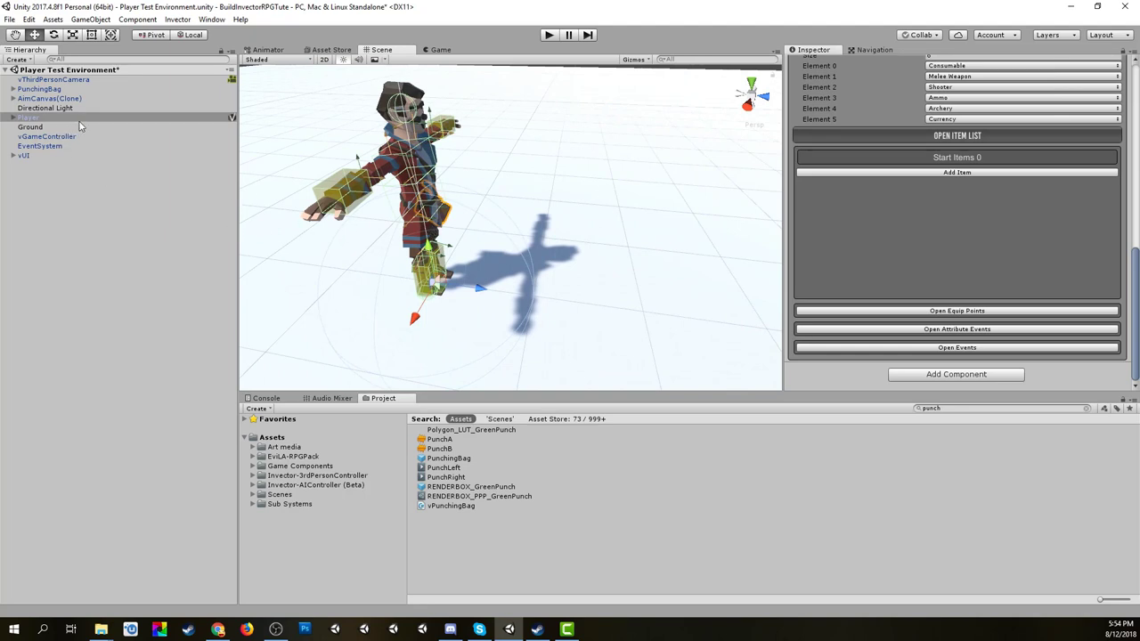
alt+drag(672, 285, 505, 292)
scroll(442, 305, down, 5)
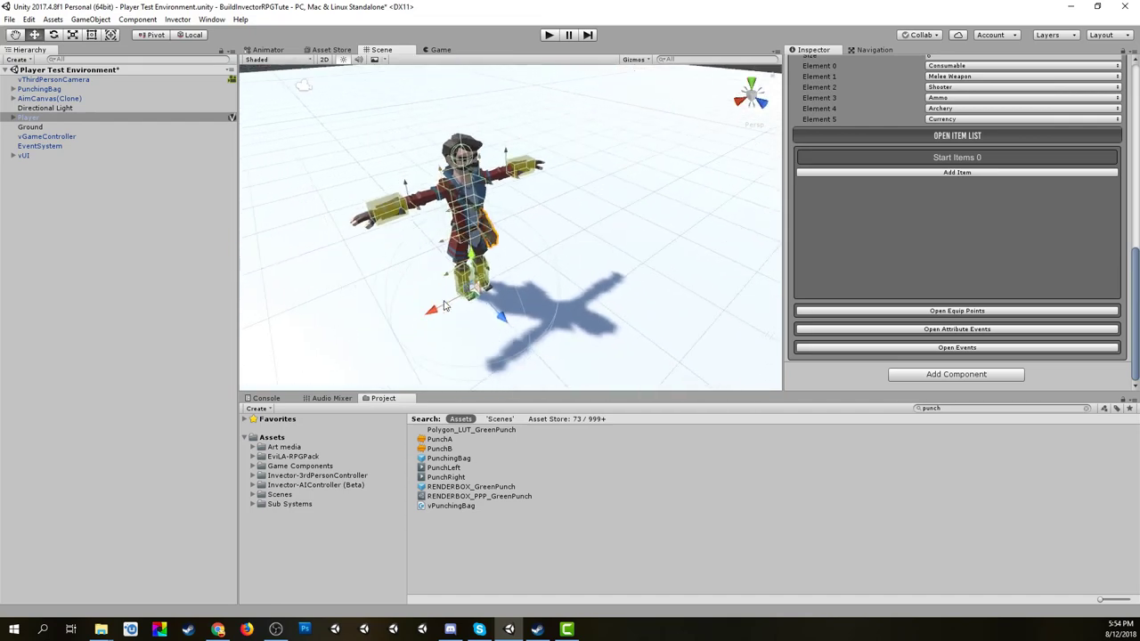
scroll(443, 306, up, 6)
middle_drag(430, 332, 477, 330)
scroll(447, 342, down, 3)
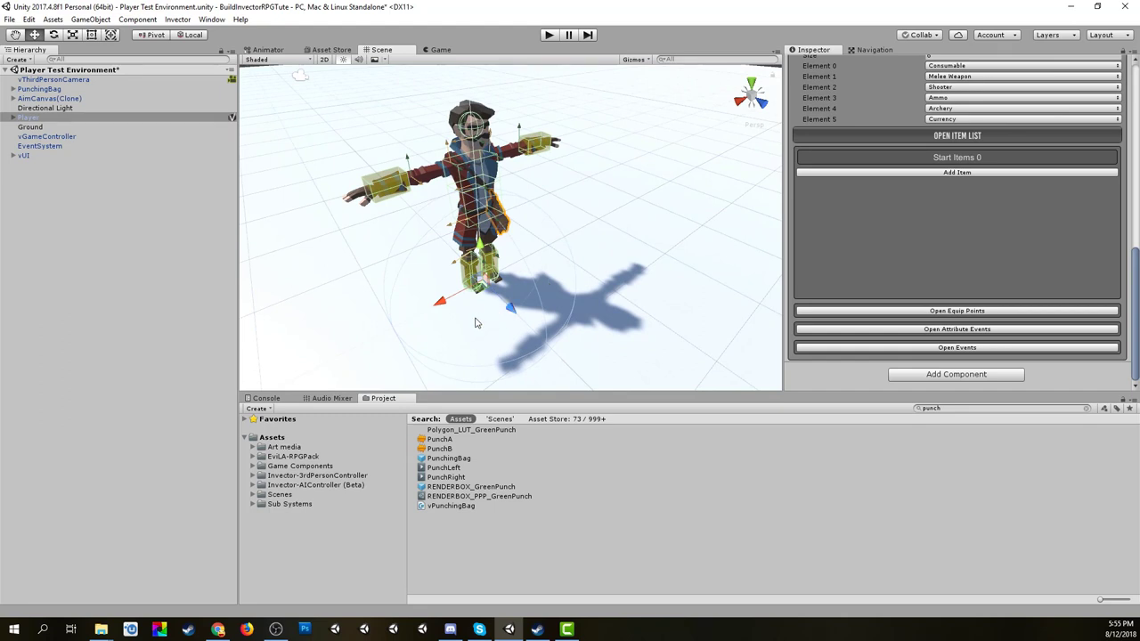
mouse_move(486, 319)
middle_down()
mouse_move(468, 325)
mouse_move(484, 318)
middle_up()
scroll(493, 330, down, 5)
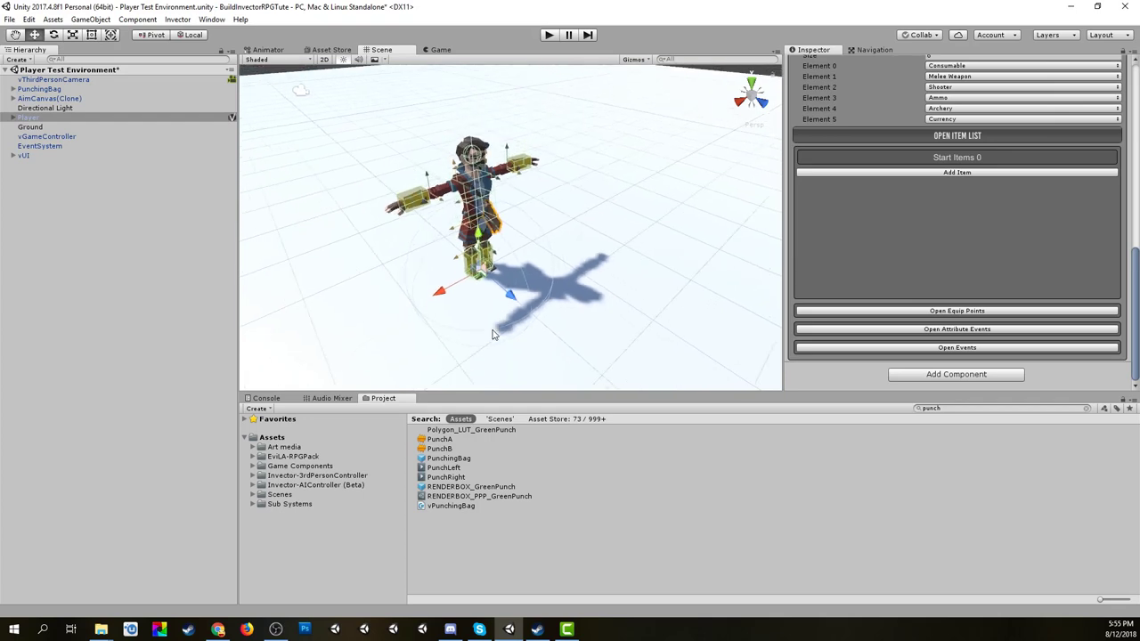
scroll(494, 335, up, 2)
right_drag(496, 333, 507, 288)
scroll(510, 320, up, 2)
middle_drag(511, 325, 502, 306)
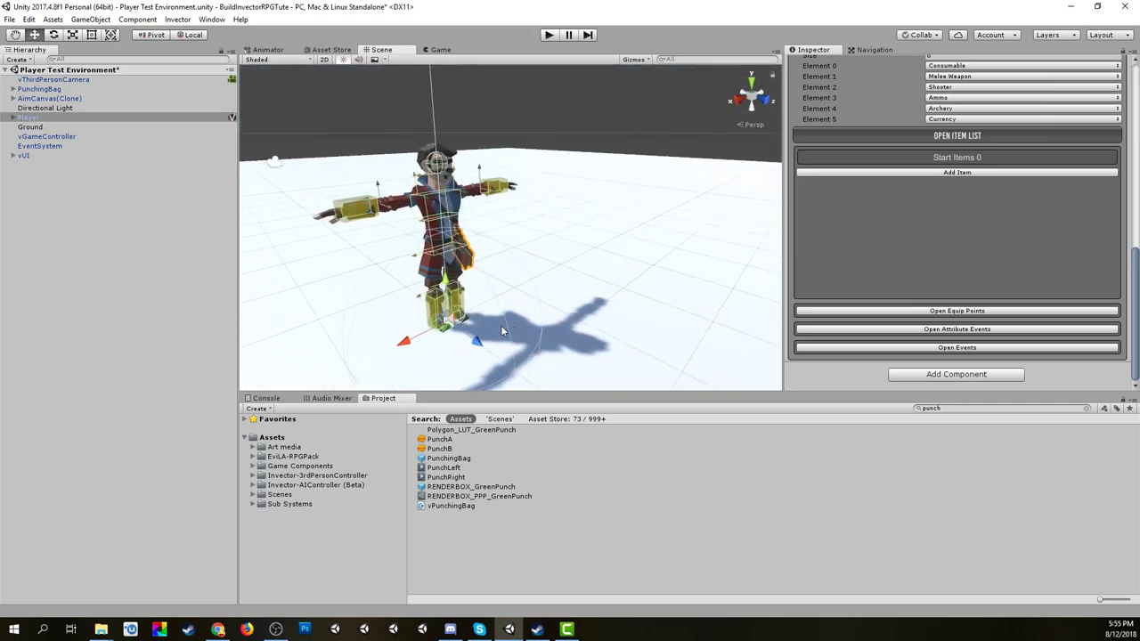
Search the project assets for "vswo", open the vSword folder and check the SwordV_long and SwordV_short models.
click(991, 408)
text(vswo)
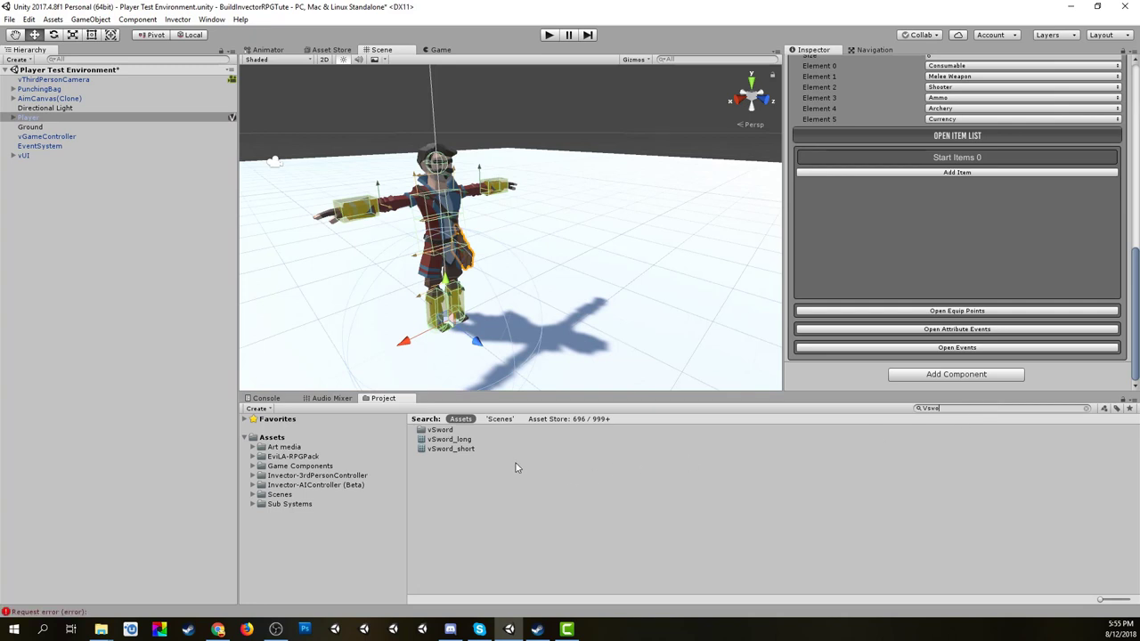
click(438, 437)
double_click(439, 431)
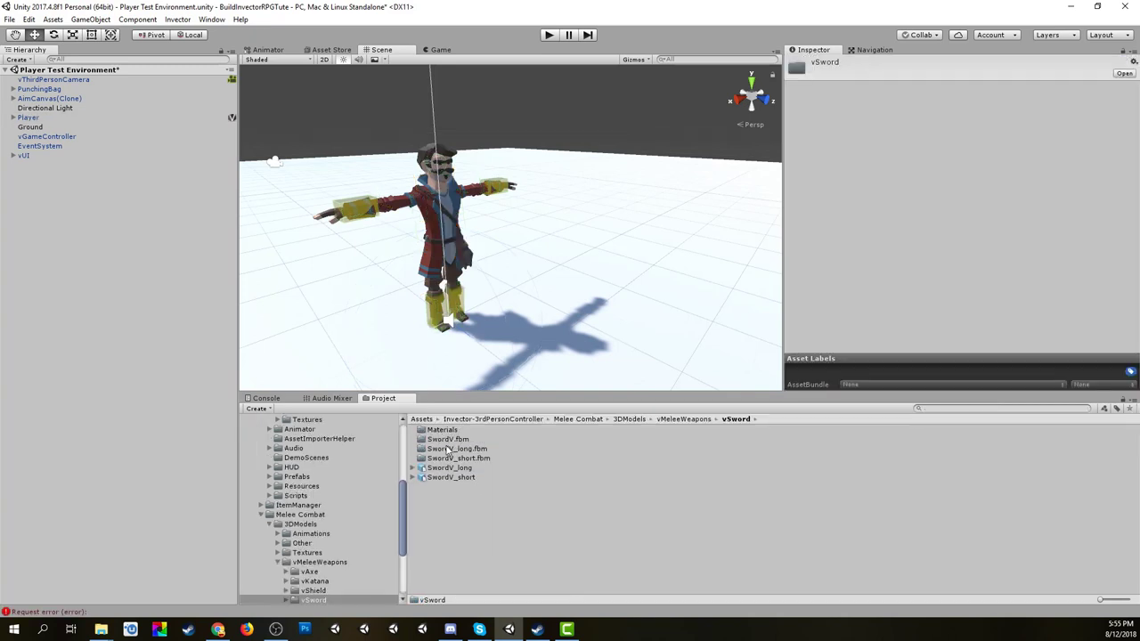
click(447, 468)
click(448, 479)
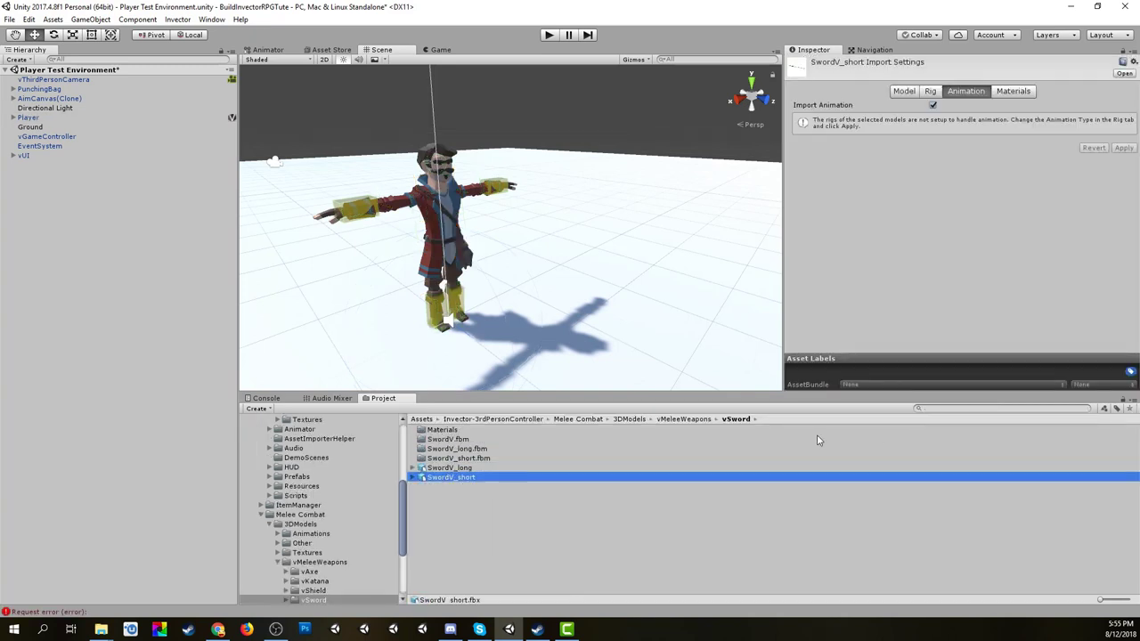
Search the project assets for "Sword" and select the SwordV_long prefab from the Melee Combat weapons prefabs.
click(949, 410)
text(Sword)
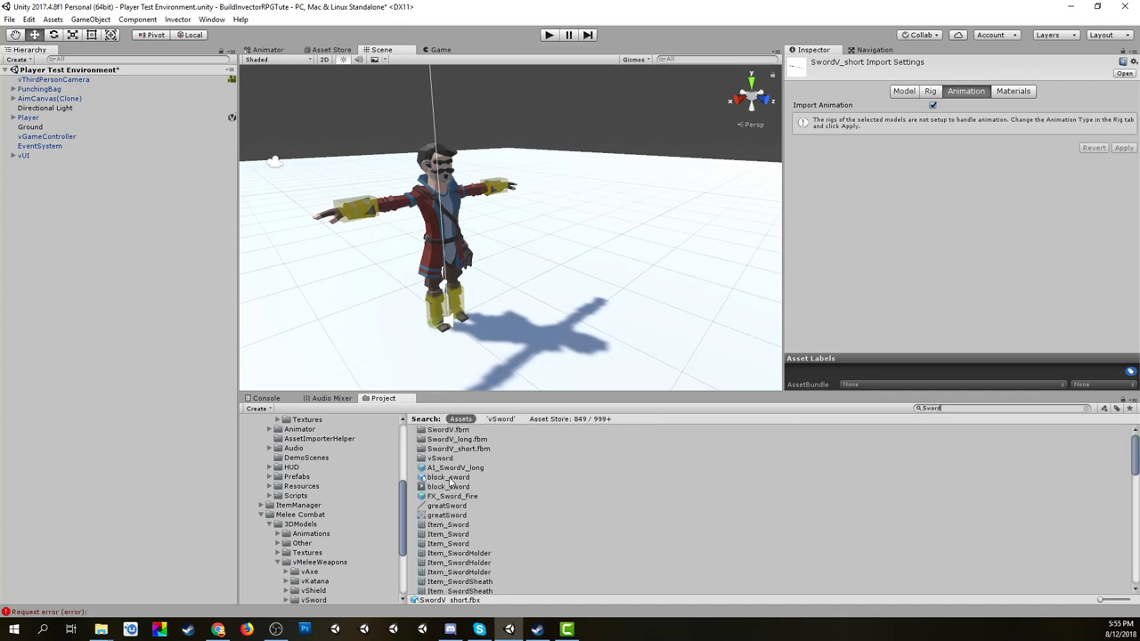
click(450, 496)
scroll(482, 520, down, 4)
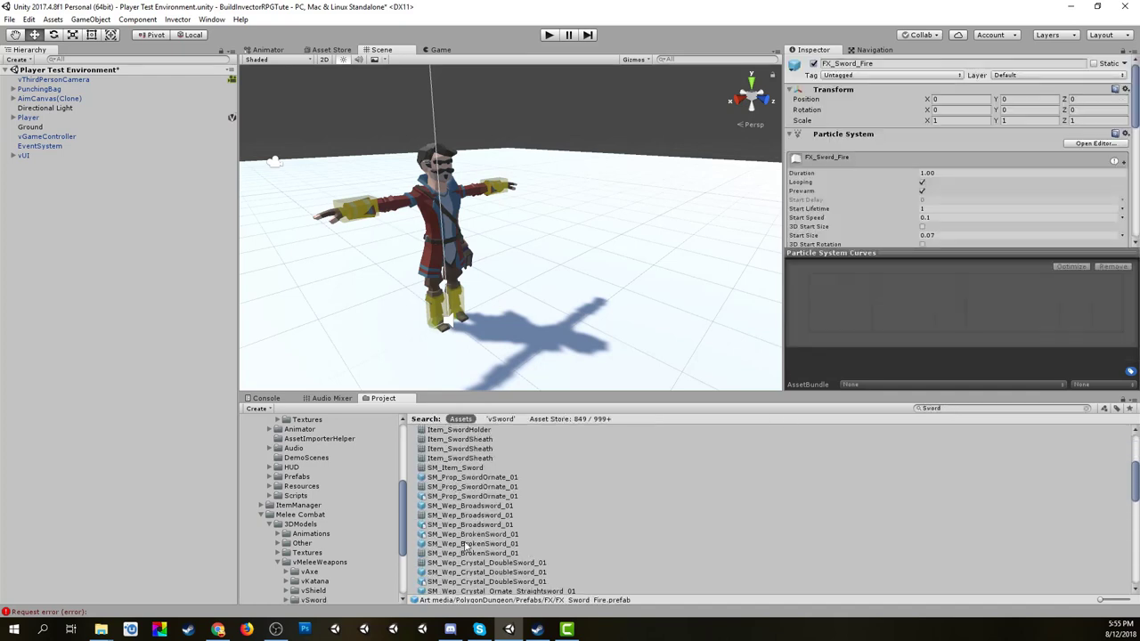
scroll(465, 549, down, 5)
scroll(463, 549, down, 4)
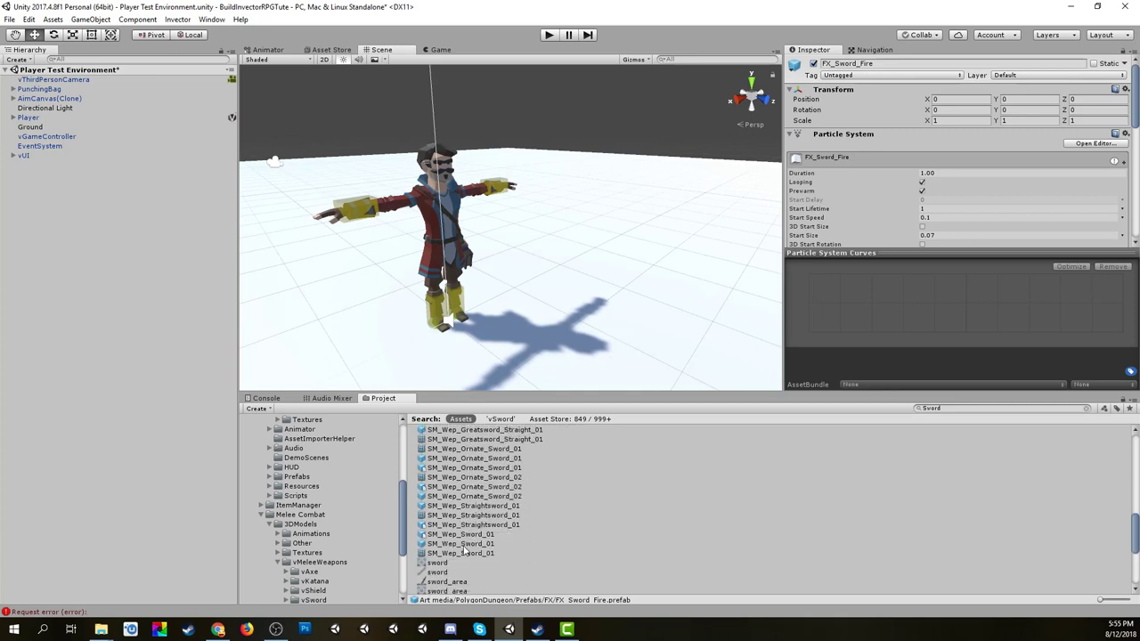
scroll(464, 550, down, 4)
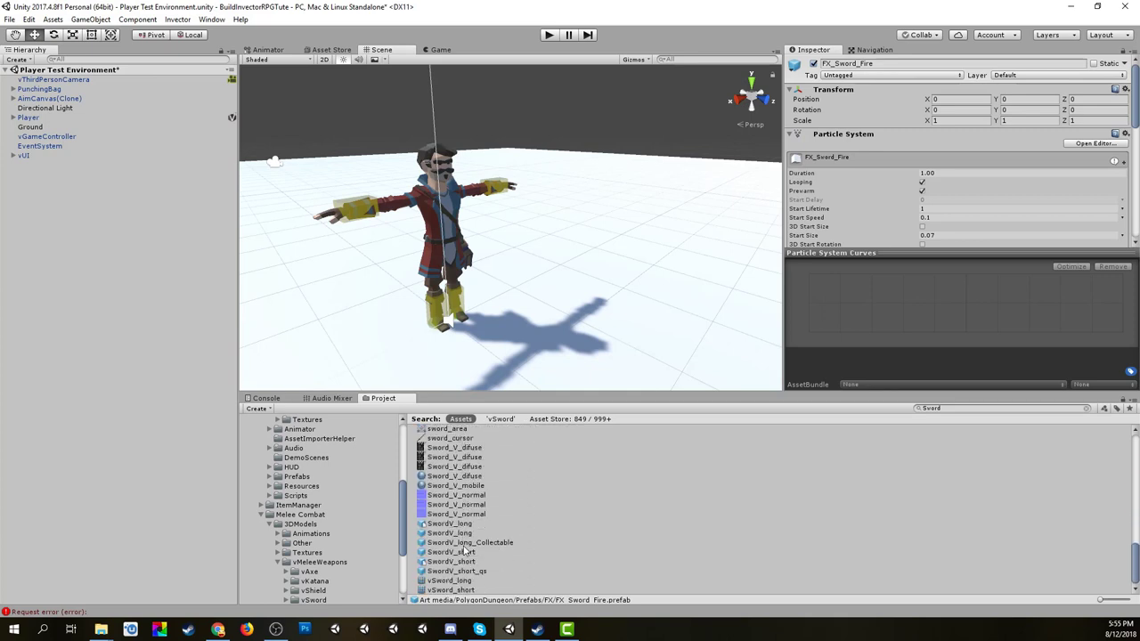
click(462, 533)
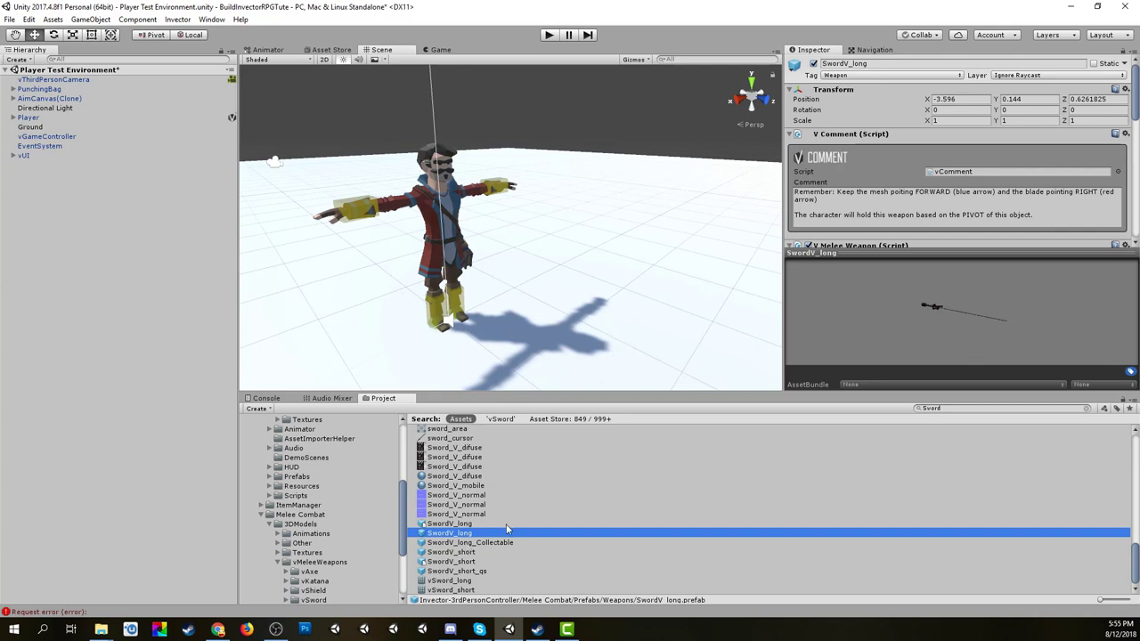
Review the SwordV_long prefab's components and inspect the sword in an enlarged, rotated preview.
drag(889, 255, 891, 297)
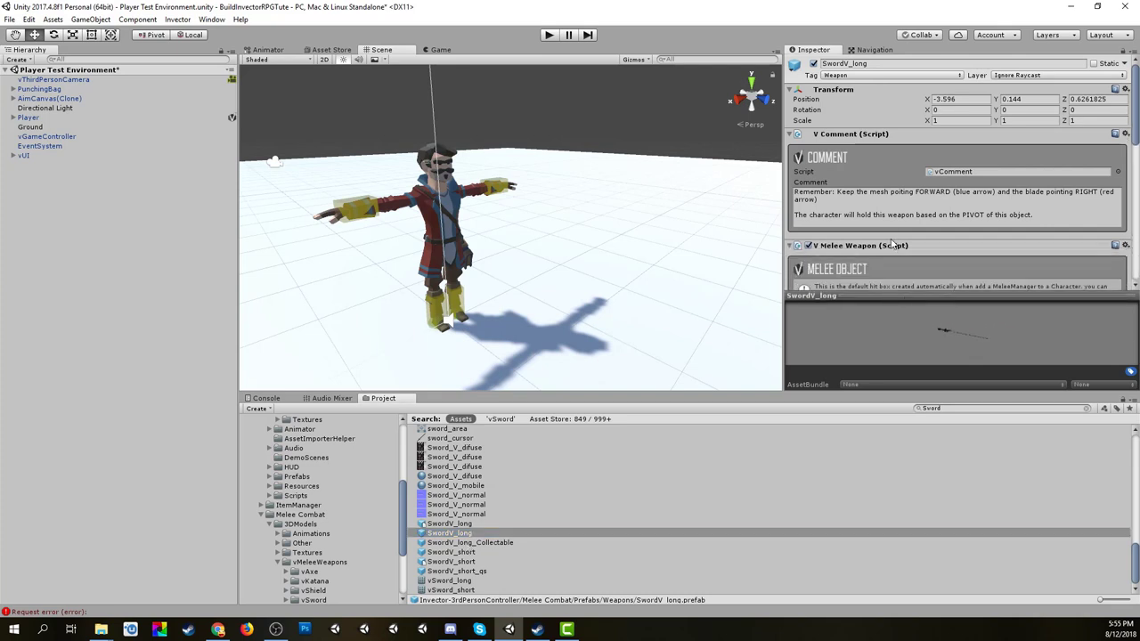
scroll(893, 243, down, 6)
scroll(892, 242, down, 6)
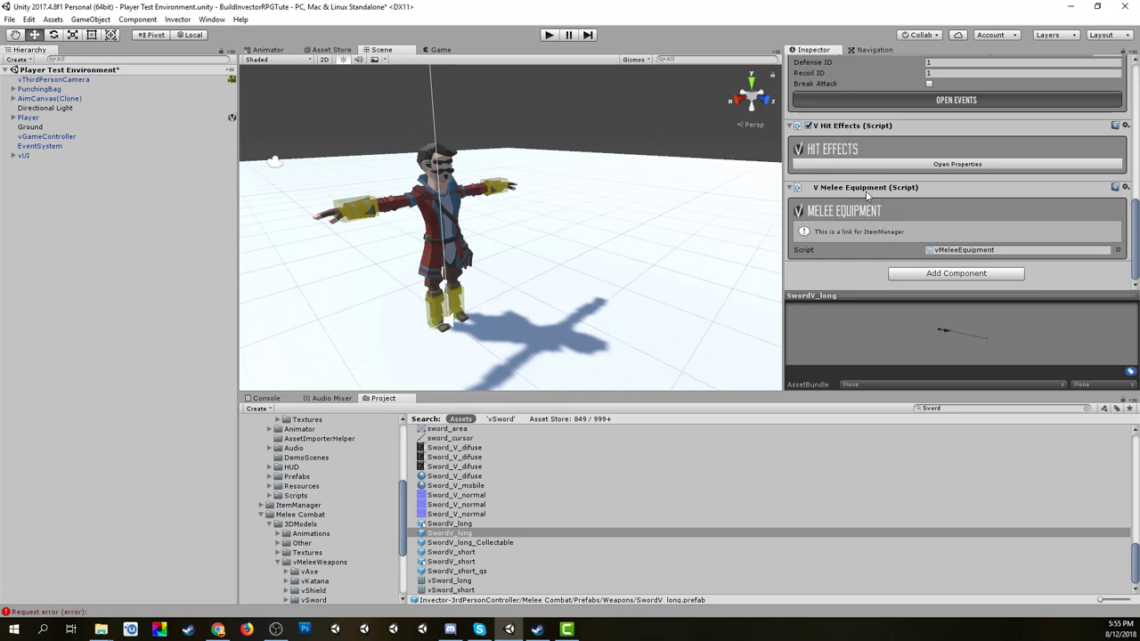
click(450, 552)
click(457, 533)
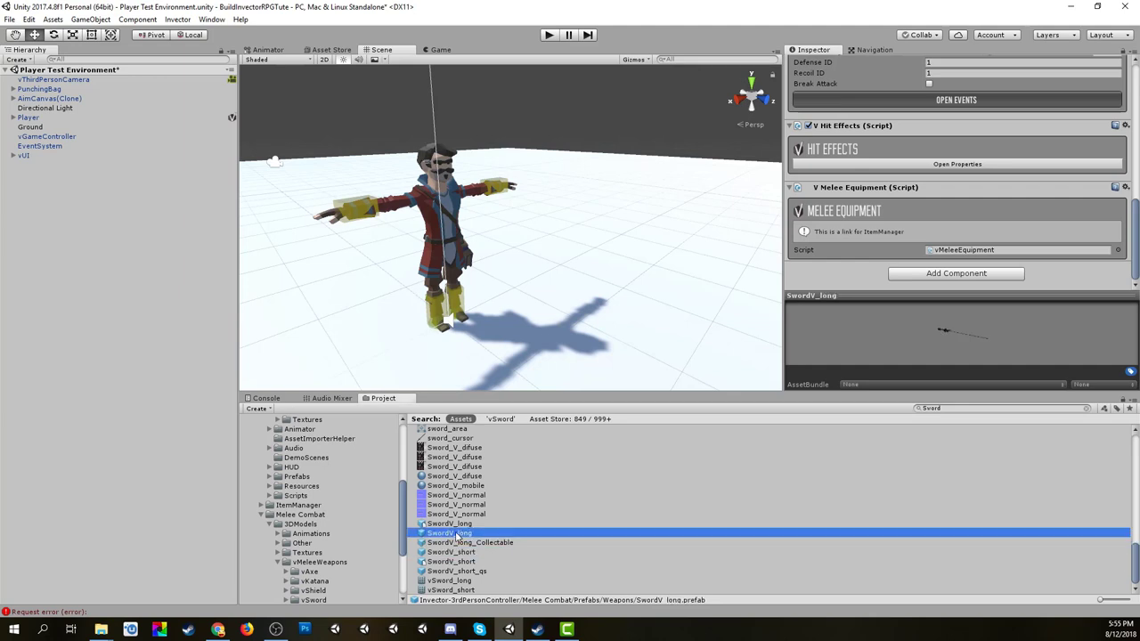
drag(904, 291, 904, 230)
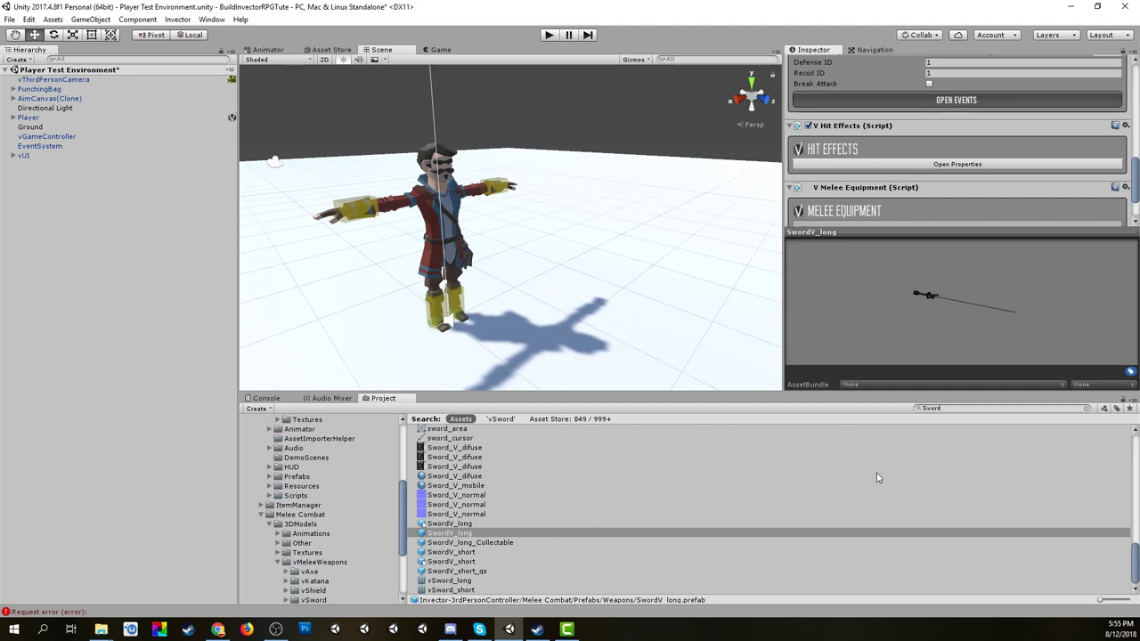
mouse_move(922, 298)
mouse_down()
mouse_move(921, 325)
mouse_move(890, 341)
mouse_move(861, 317)
mouse_move(871, 303)
mouse_move(895, 349)
mouse_move(956, 359)
mouse_move(966, 349)
mouse_move(940, 353)
mouse_move(936, 323)
mouse_move(951, 289)
mouse_move(945, 335)
mouse_move(924, 305)
mouse_move(925, 331)
mouse_move(952, 328)
mouse_move(939, 300)
mouse_up()
Add the SwordV_long prefab to the scene hierarchy and reset its position.
drag(438, 534, 23, 184)
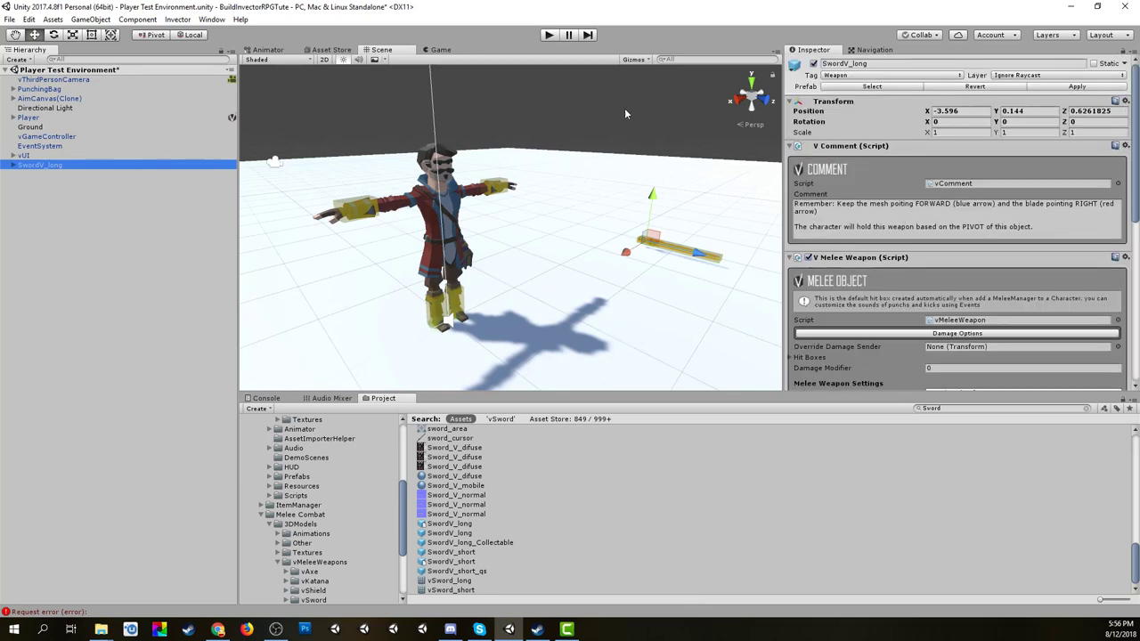
click(43, 170)
click(43, 167)
click(1125, 102)
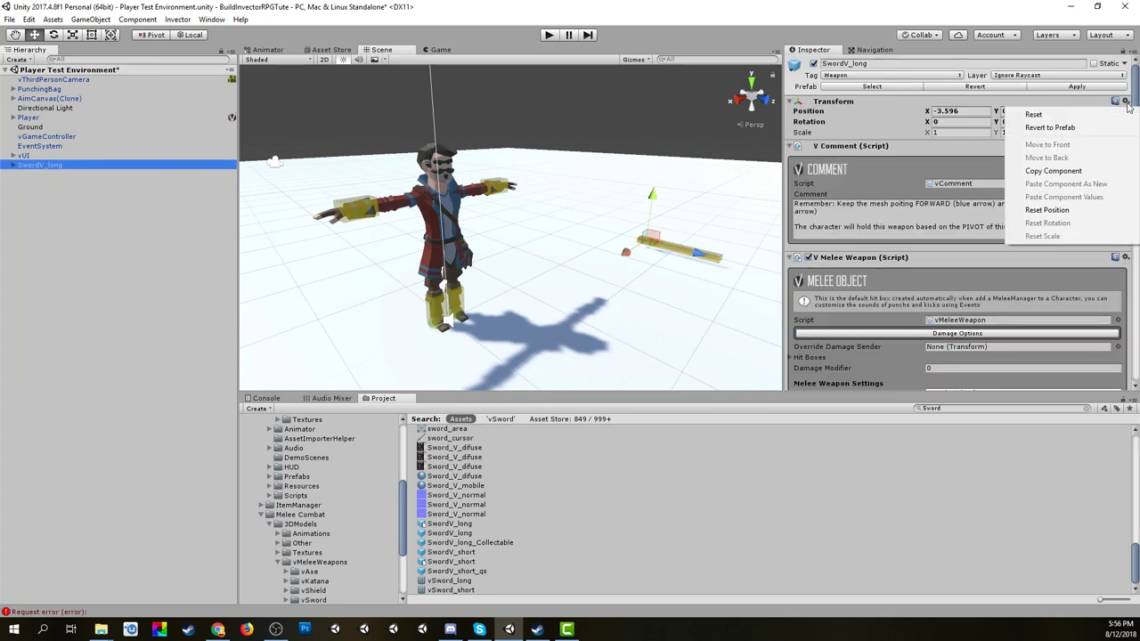
click(1057, 214)
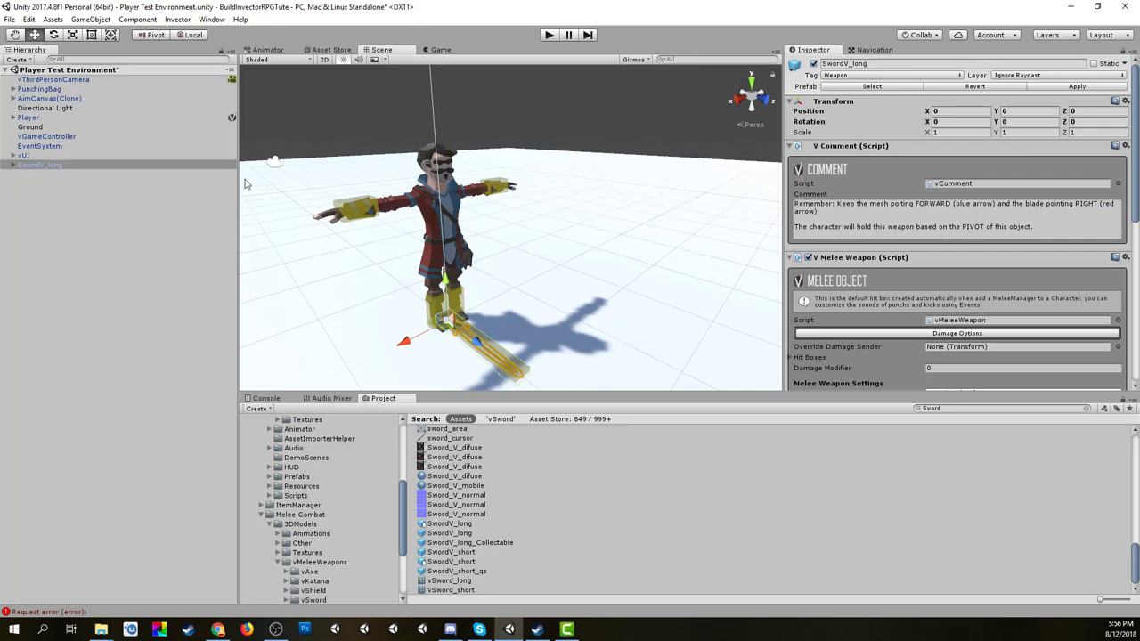
Deactivate the Player, vUI and AimCanvas(Clone) objects in the scene.
click(29, 117)
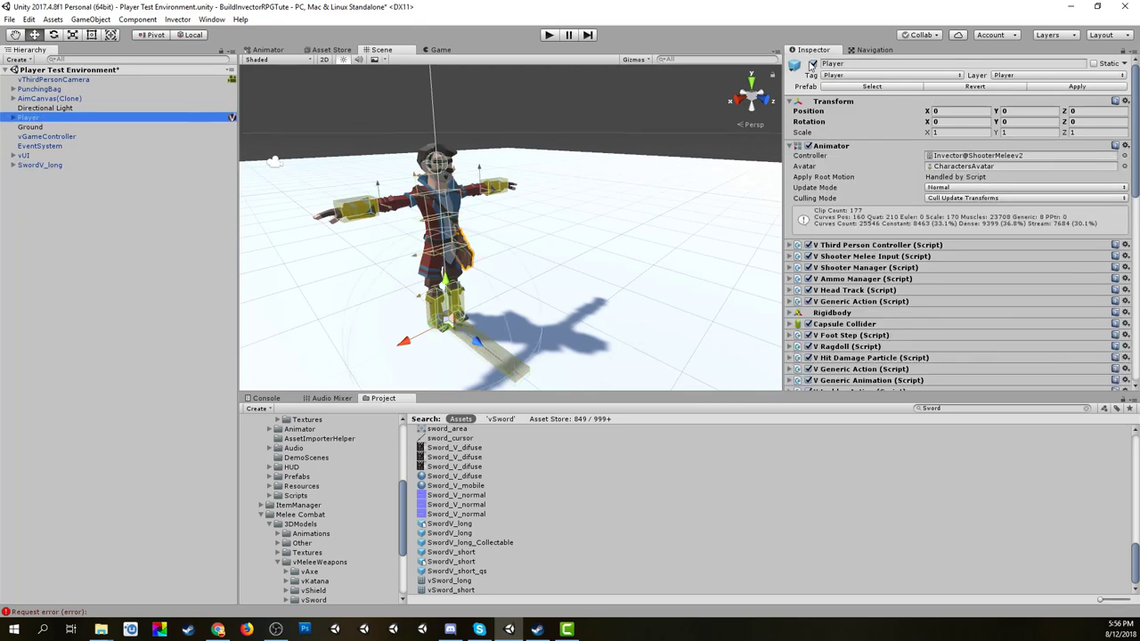
click(813, 63)
click(23, 156)
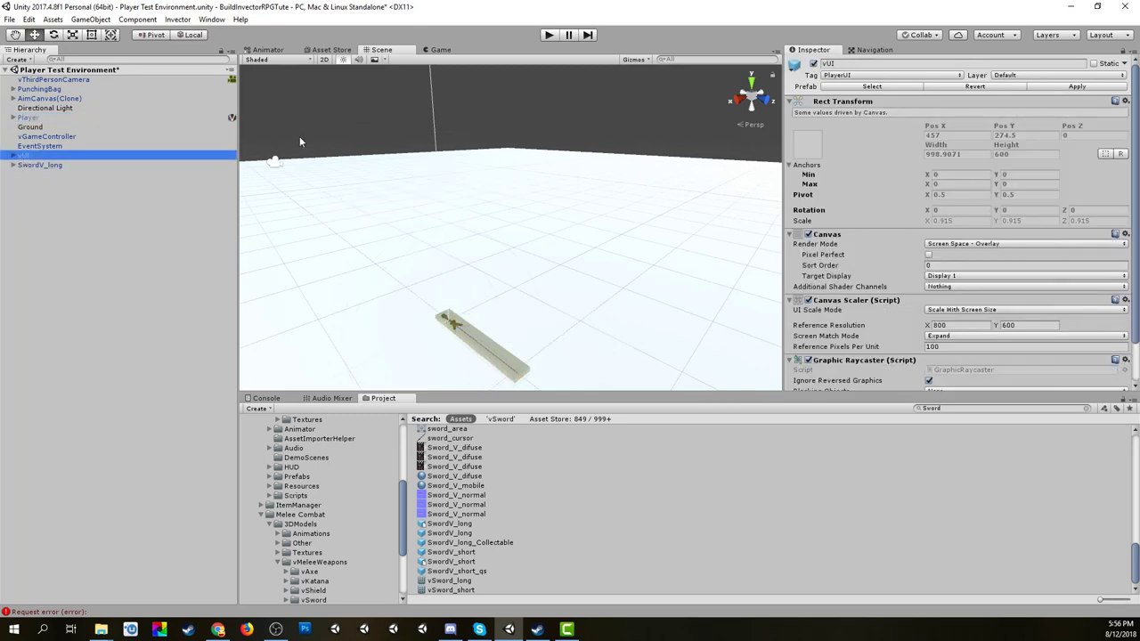
click(813, 64)
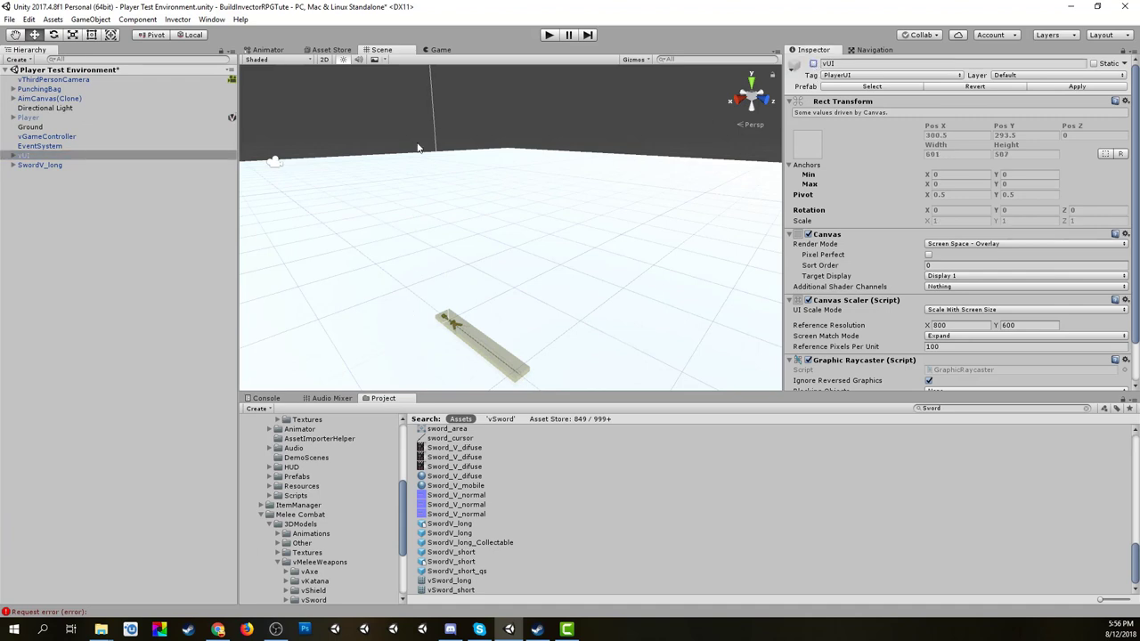
click(54, 98)
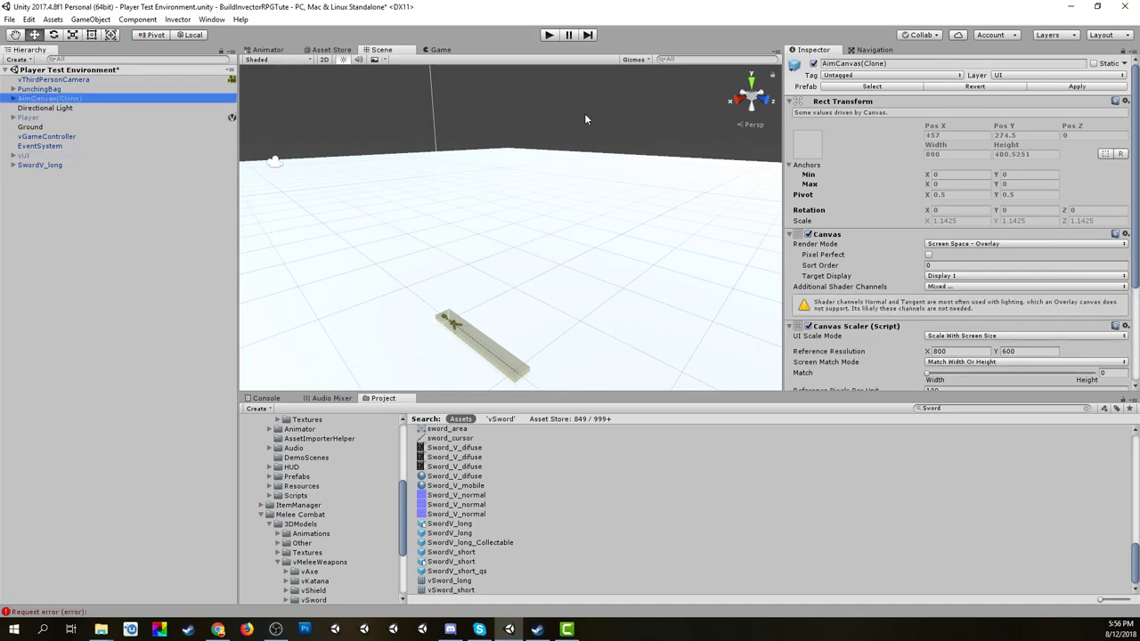
click(813, 64)
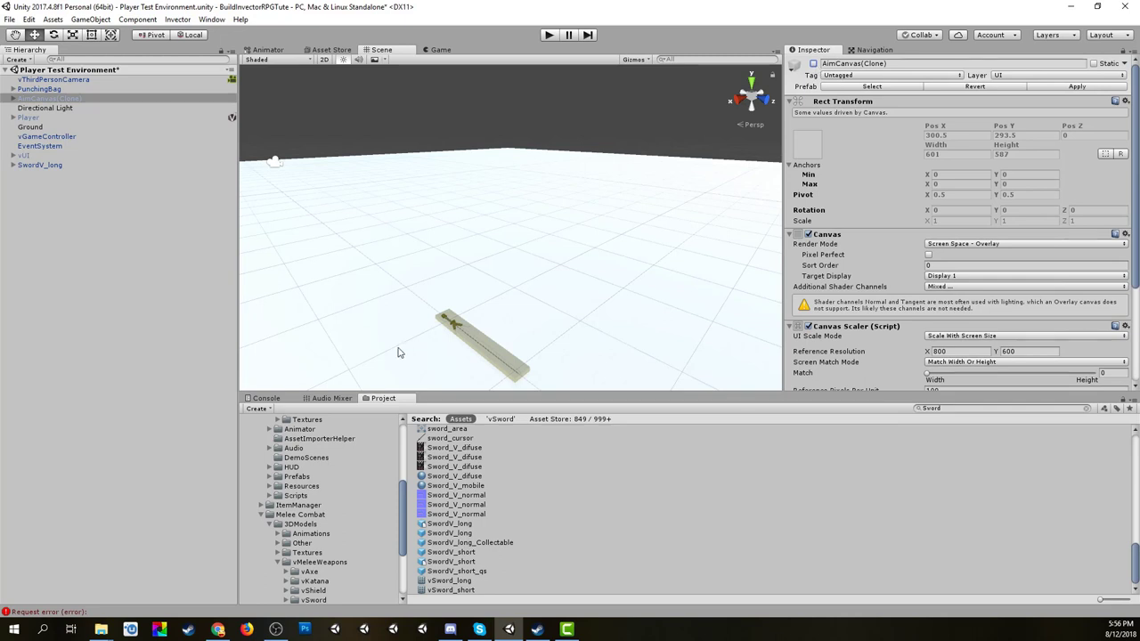
Examine the SwordV_long object up close in the scene and review its Comment and Melee Weapon component settings.
right_drag(493, 323, 512, 394)
click(41, 166)
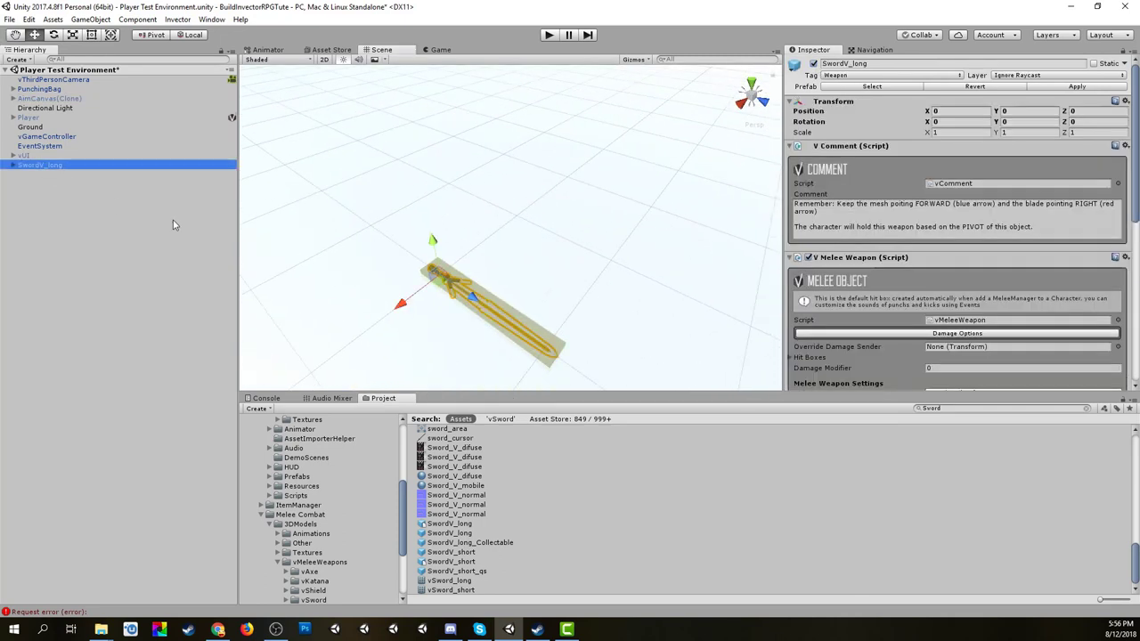
right_drag(448, 281, 429, 325)
key(w)
alt+drag(430, 325, 629, 313)
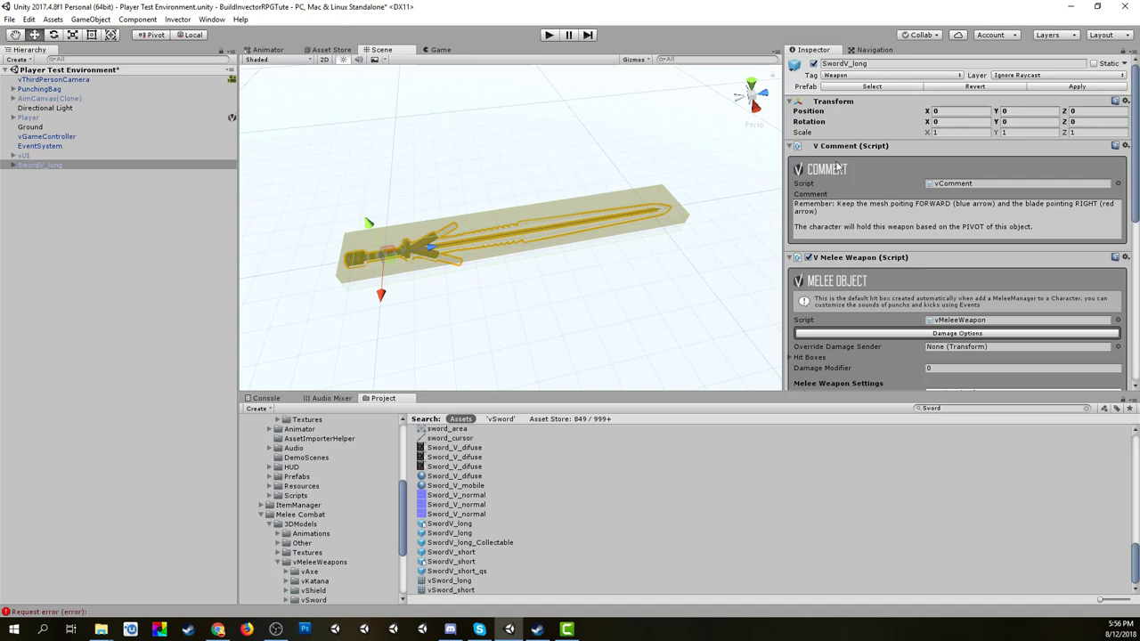
scroll(865, 194, down, 1)
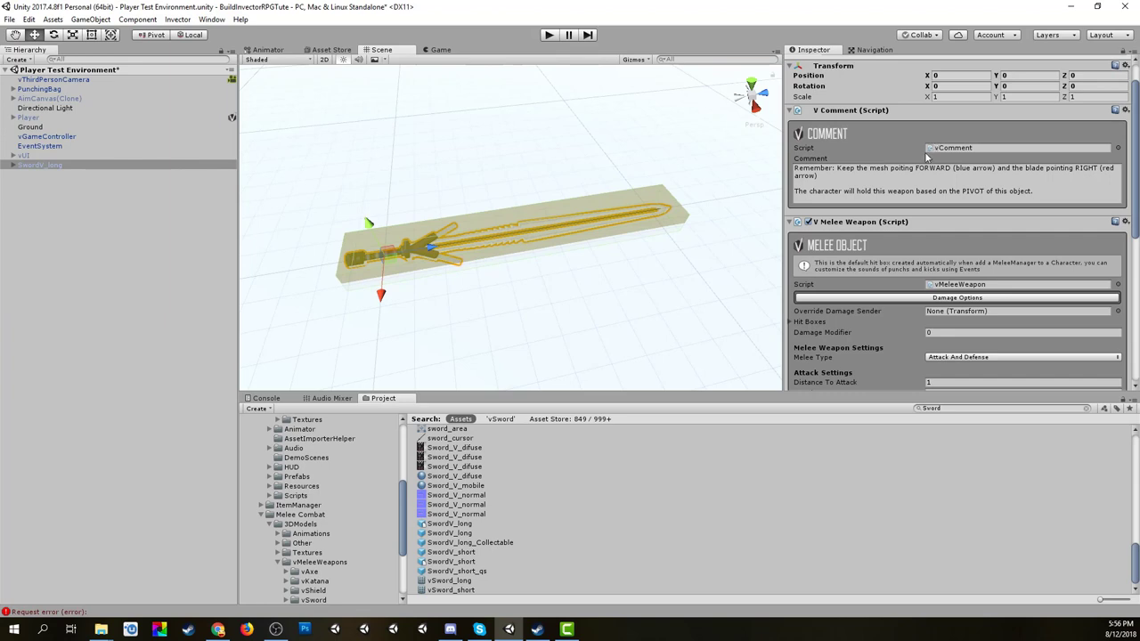
scroll(875, 243, down, 1)
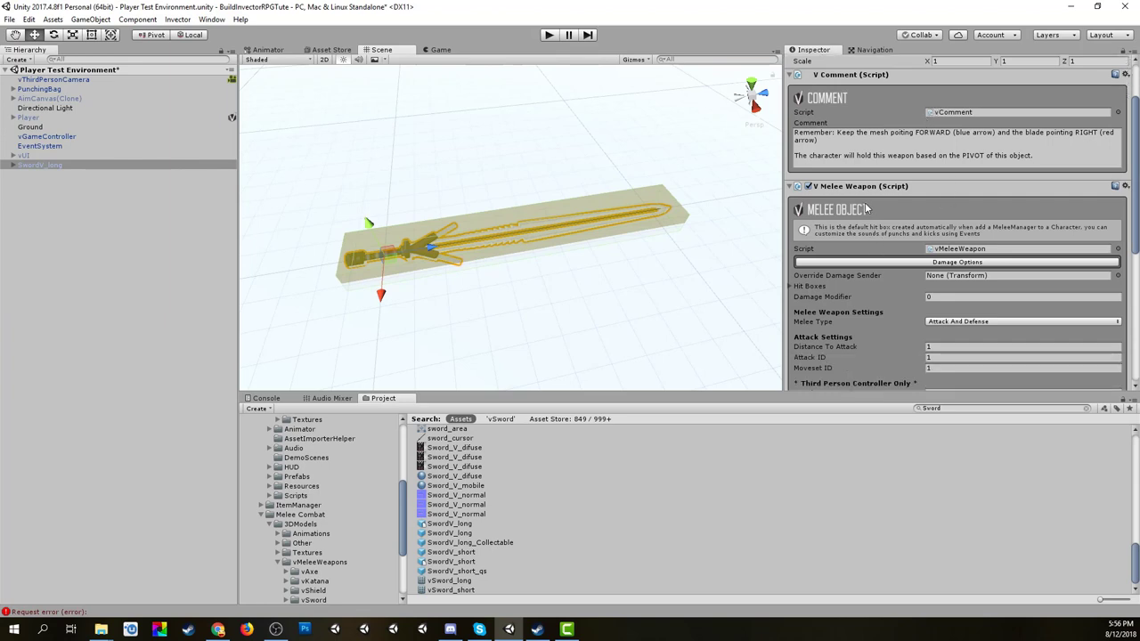
scroll(864, 208, down, 8)
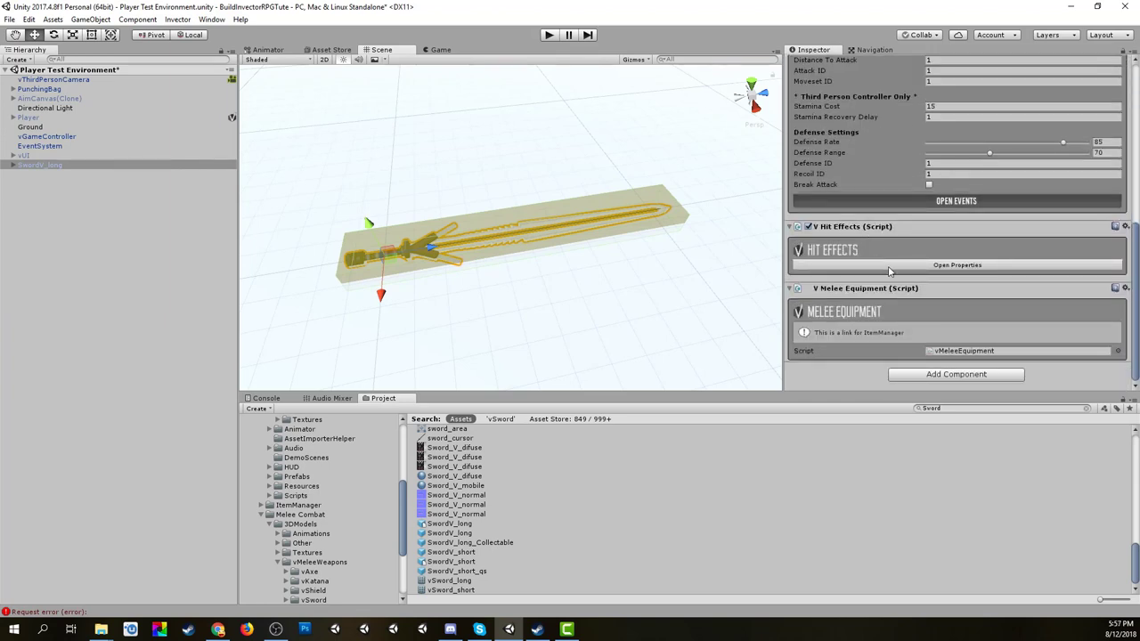
Review the sword's Hit Effects properties, including hit sounds, recoil sounds, recoil particles and defence sounds, and collapse the component.
click(889, 266)
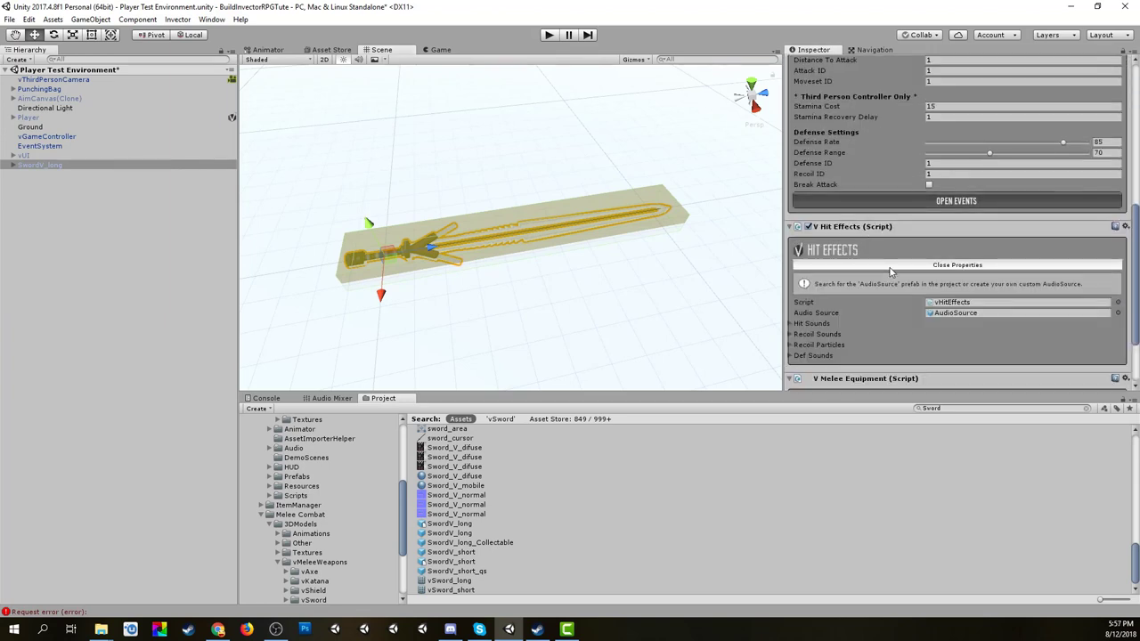
click(789, 324)
scroll(789, 328, down, 2)
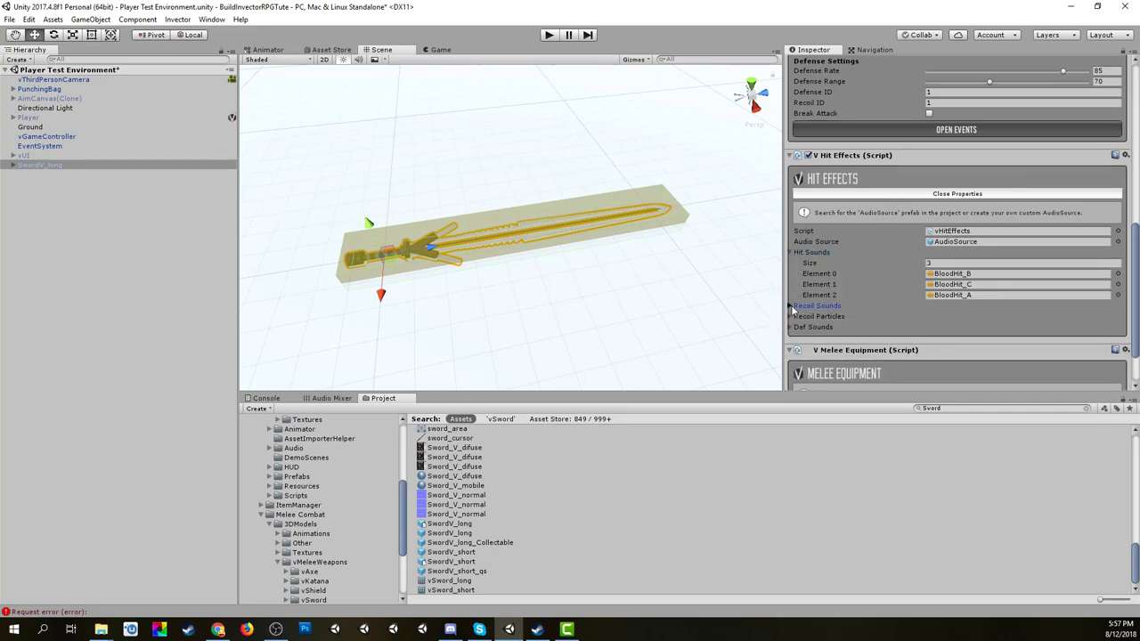
click(790, 306)
click(791, 359)
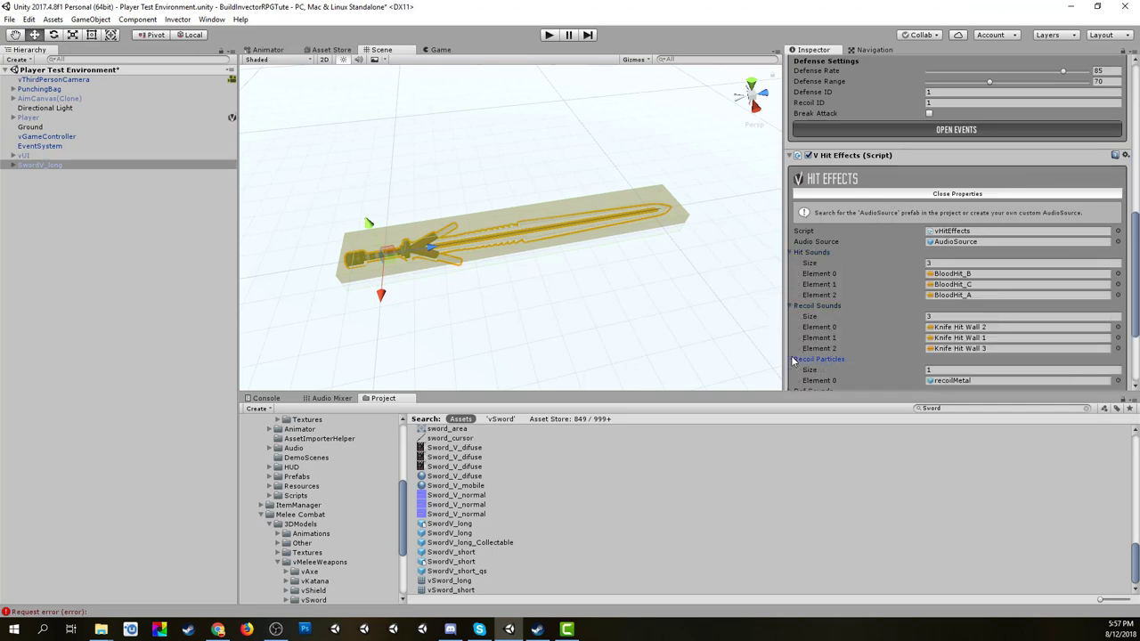
scroll(793, 357, down, 3)
click(791, 285)
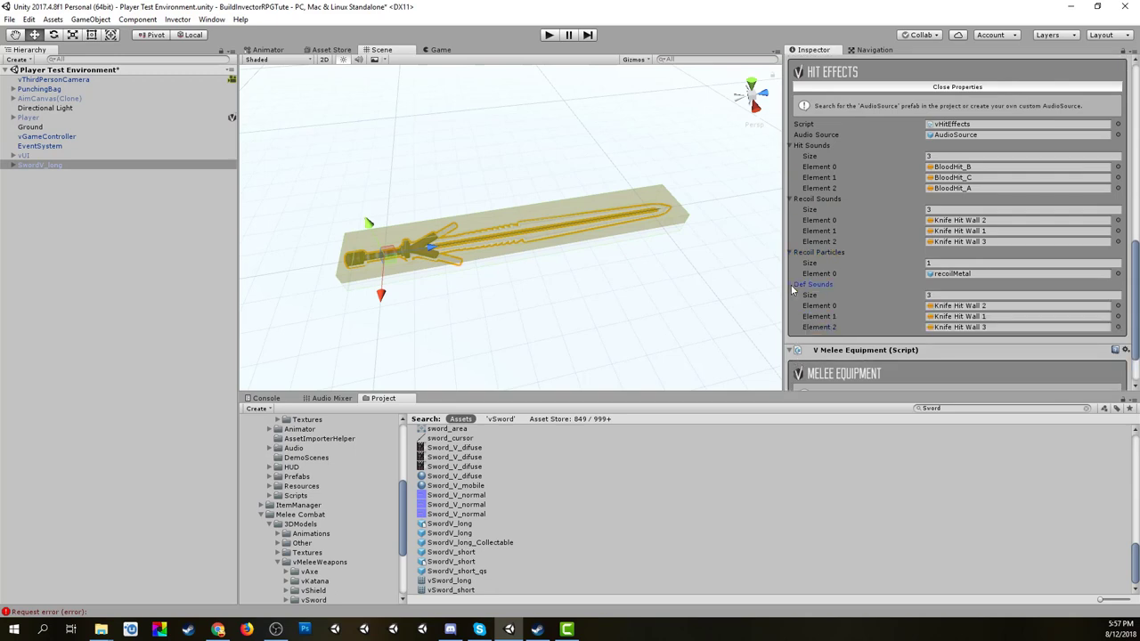
scroll(829, 307, up, 3)
scroll(830, 309, down, 3)
click(792, 253)
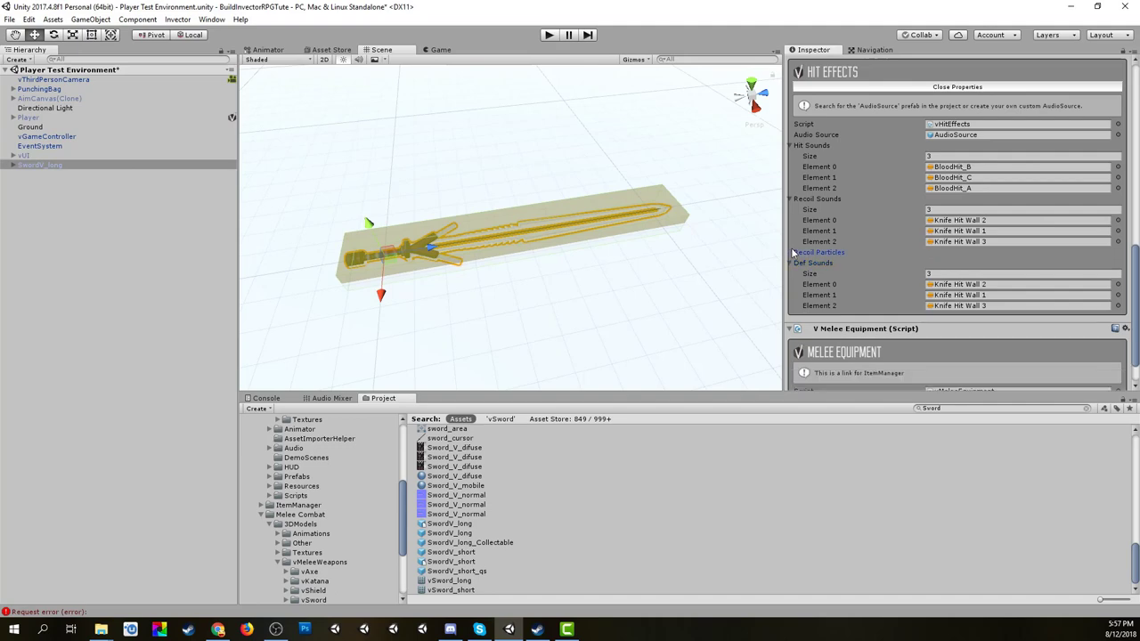
scroll(796, 249, up, 4)
click(791, 191)
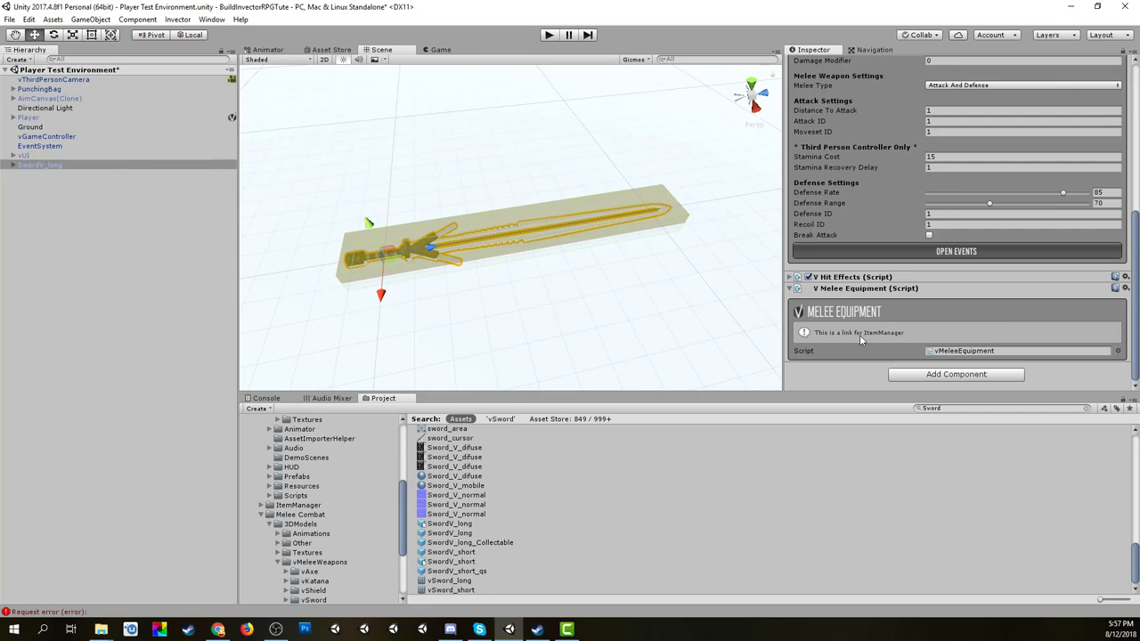
Examine the Components child of SwordV_long and the hitBox and SwordV_long mesh objects nested inside it.
scroll(837, 220, up, 8)
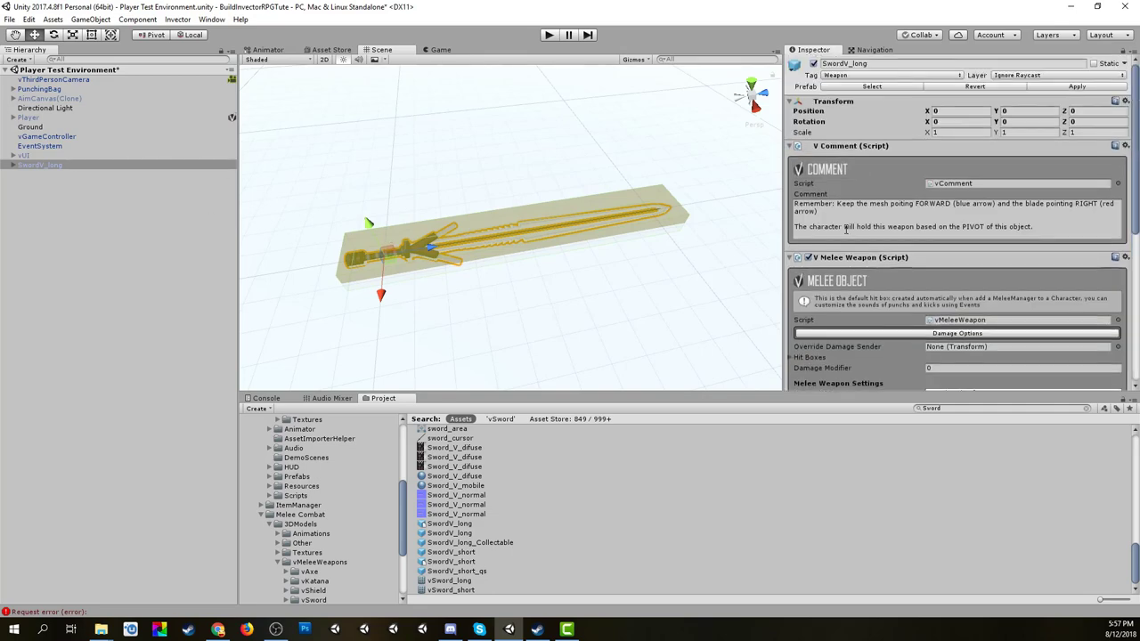
click(14, 165)
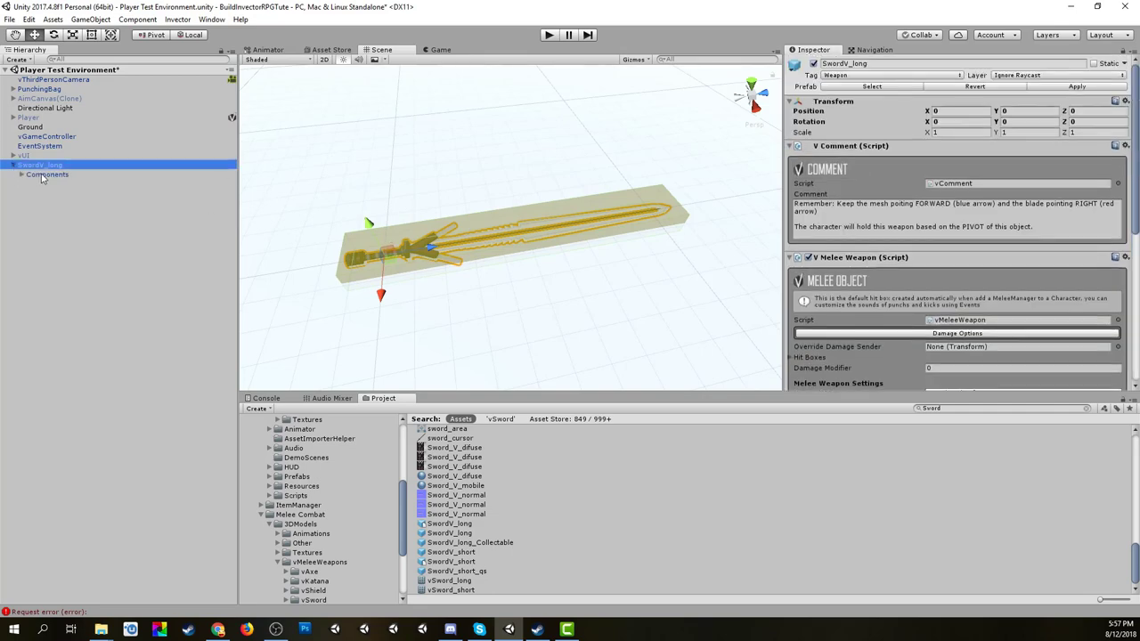
click(40, 176)
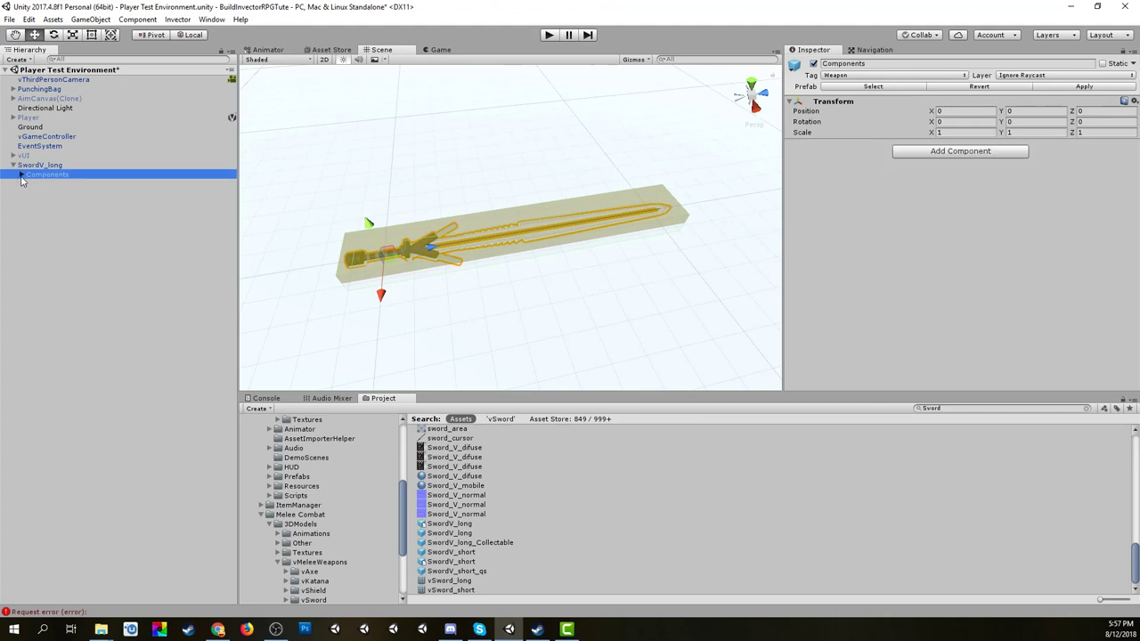
click(22, 176)
click(45, 184)
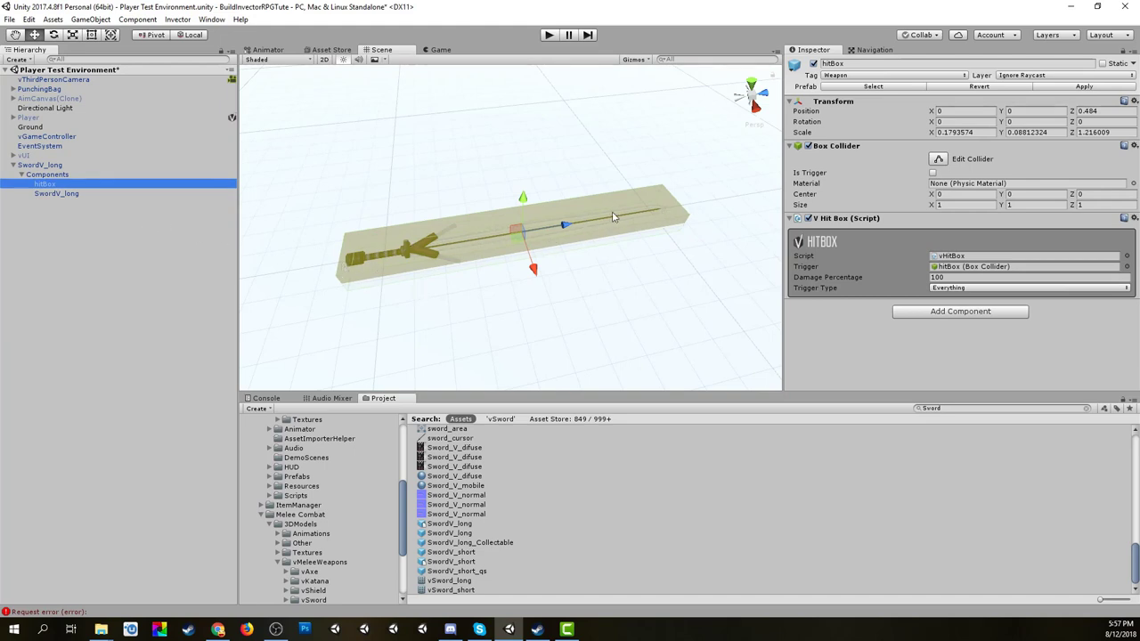
click(68, 193)
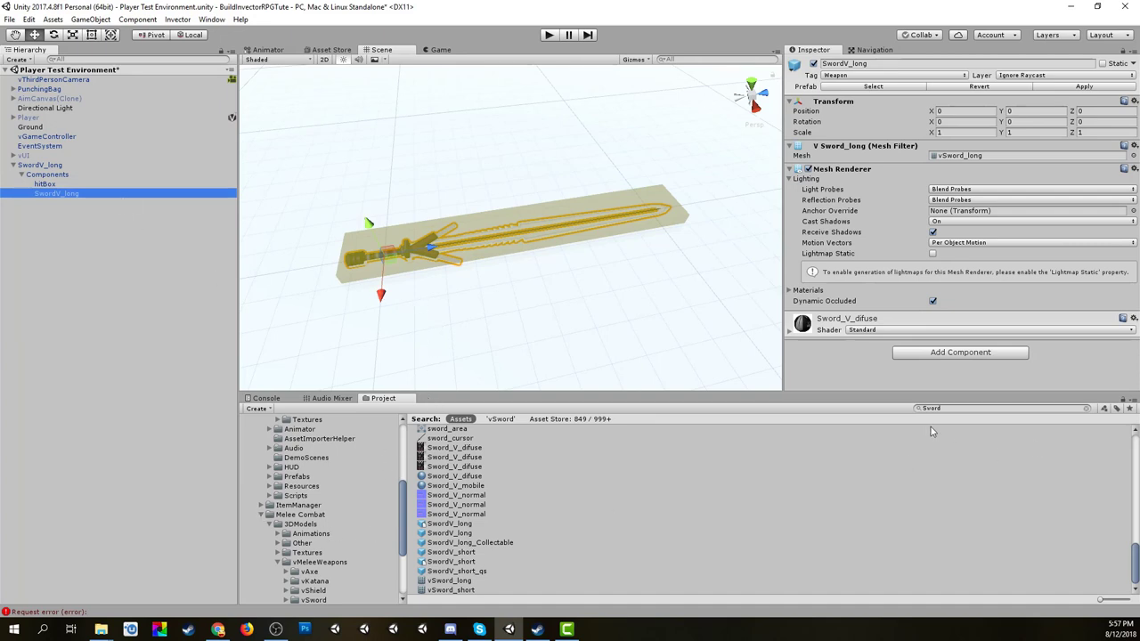
Preview candidate sword prefabs in the project, including the GreatSword, Crystal Ornate Straightsword, Crystal DoubleSword and BrokenSword.
scroll(575, 521, up, 10)
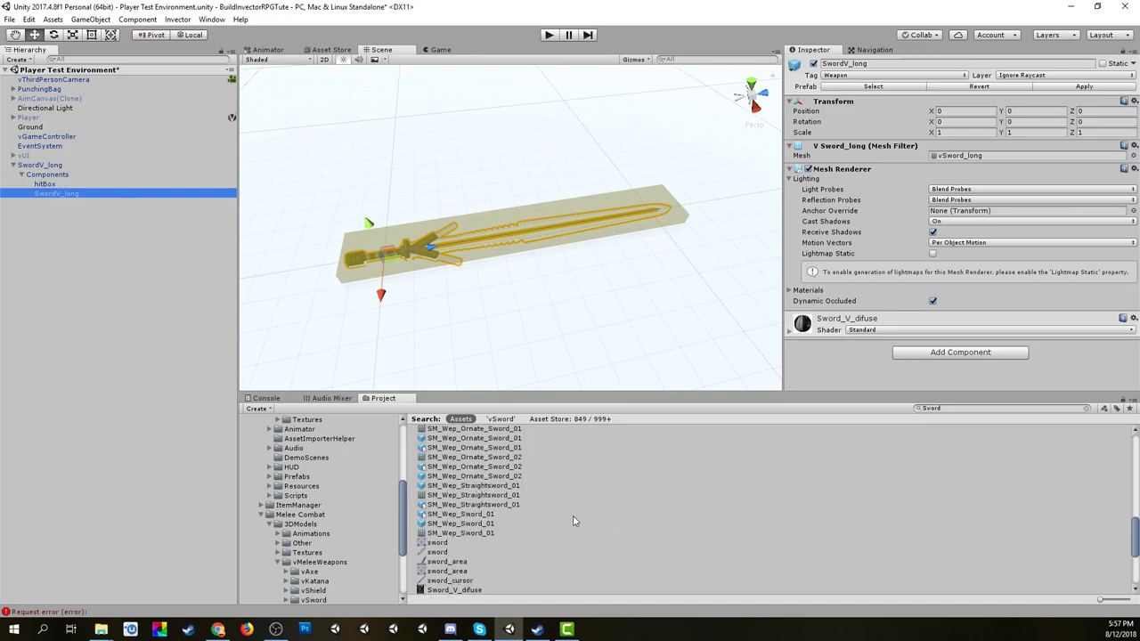
click(466, 476)
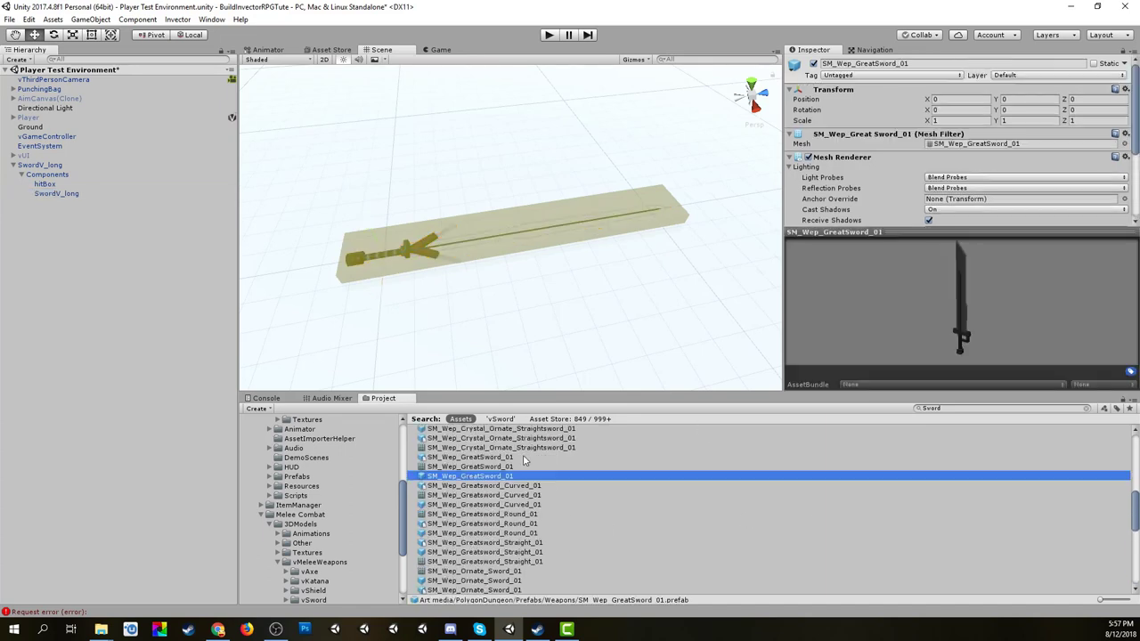
drag(894, 305, 920, 300)
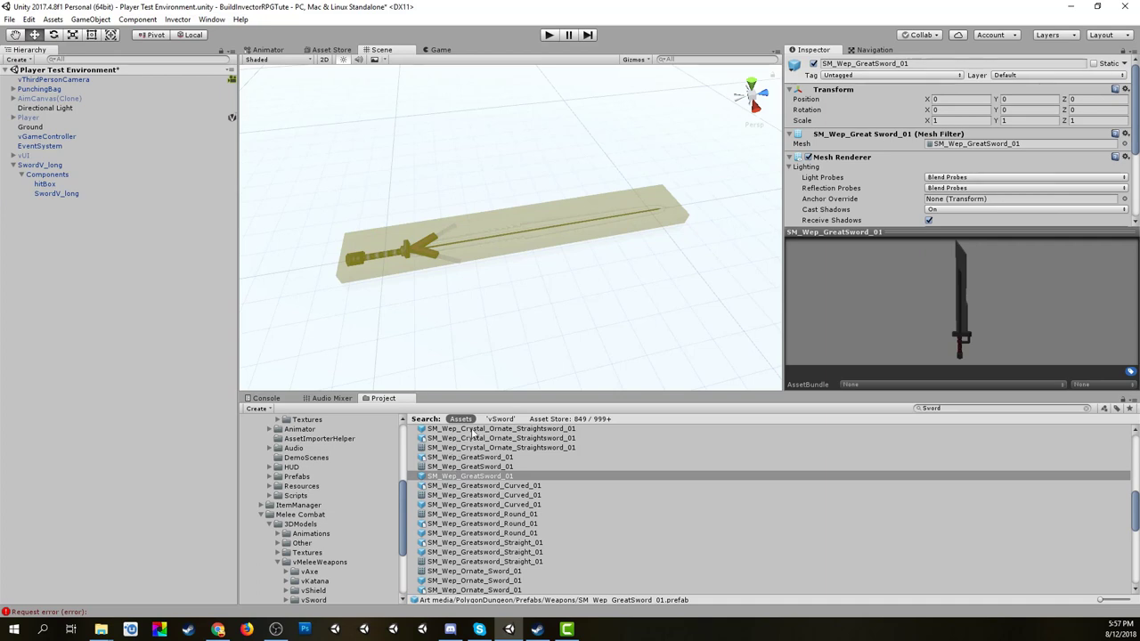
click(471, 429)
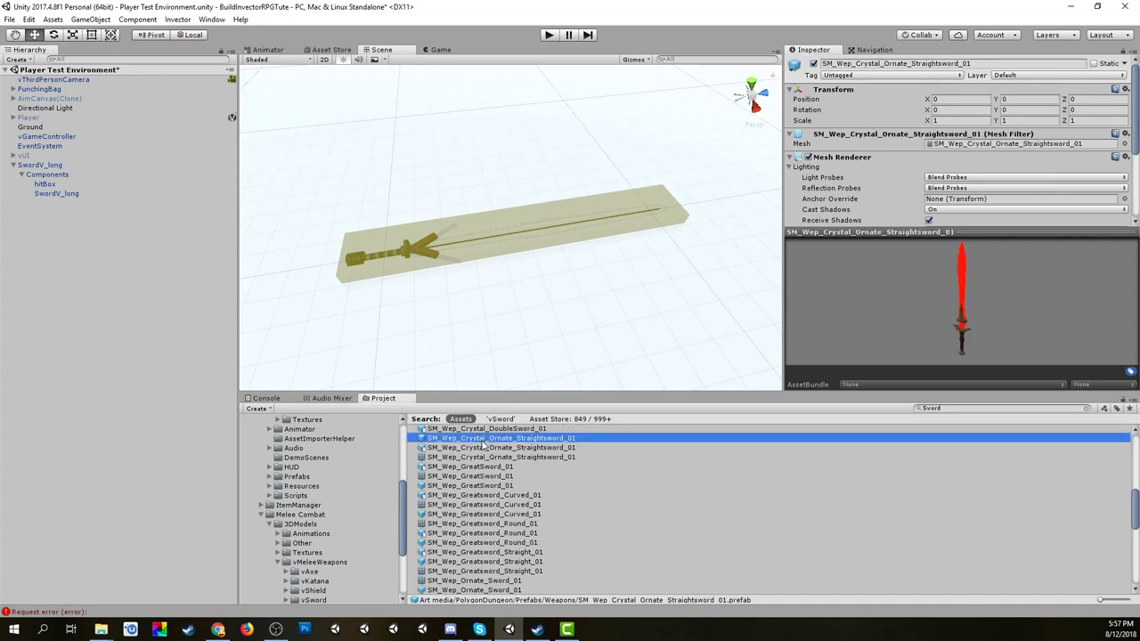
drag(952, 331, 897, 304)
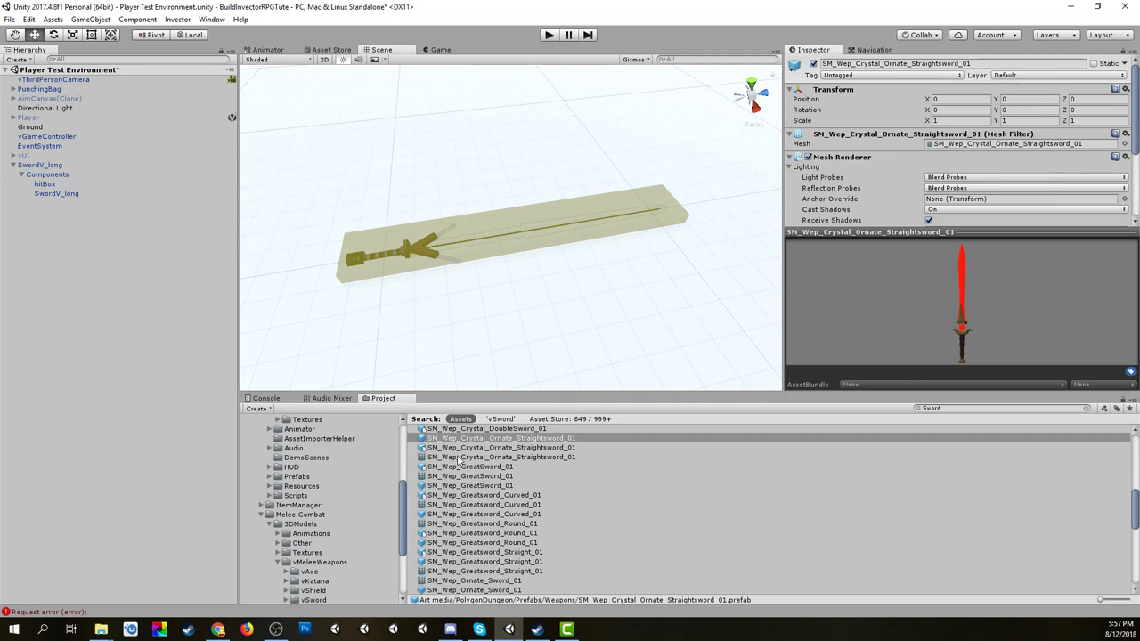
scroll(460, 464, up, 3)
click(472, 491)
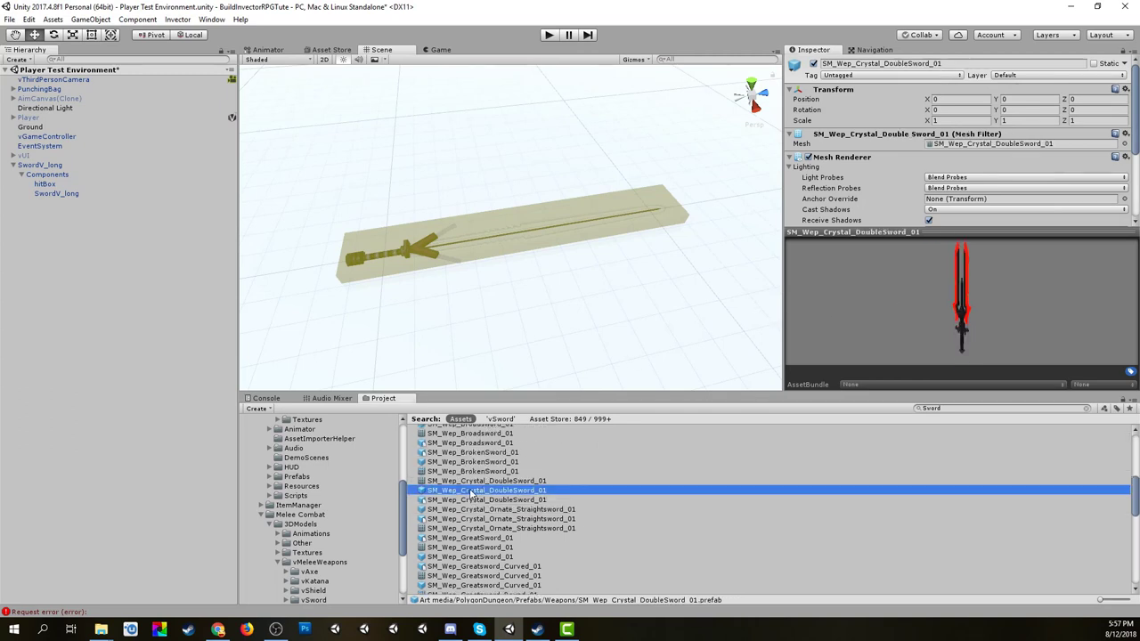
scroll(472, 494, up, 2)
click(471, 497)
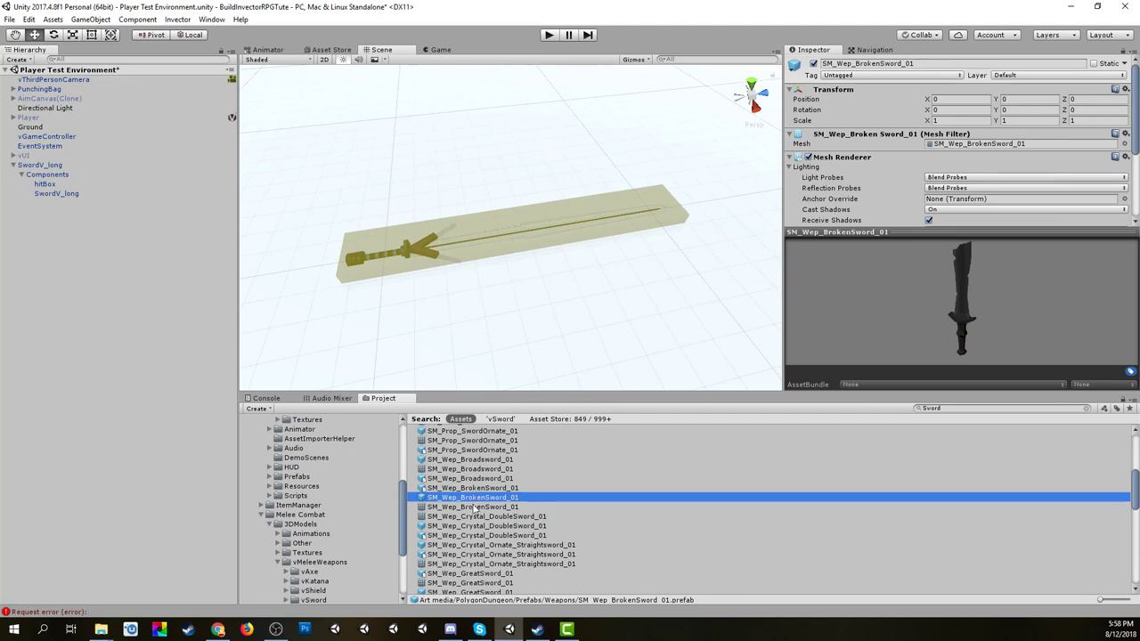
scroll(469, 508, up, 3)
Preview the SM_Prop_SwordOrnate_01 prefab and add it under SwordV_long's Components object, beside the original sword mesh.
click(466, 503)
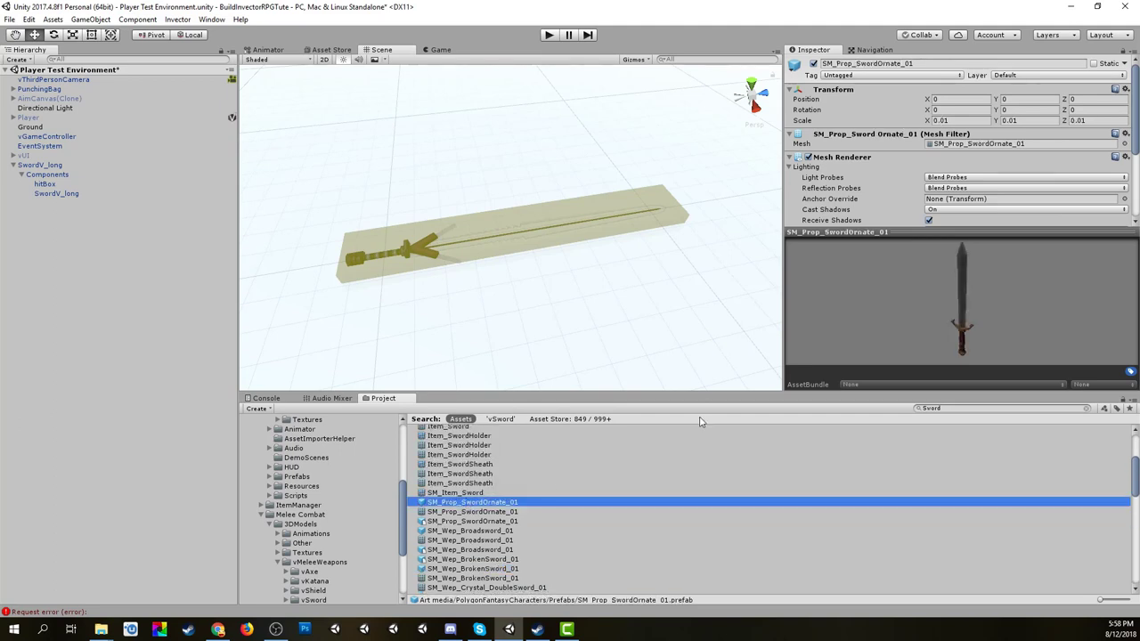
drag(976, 329, 989, 315)
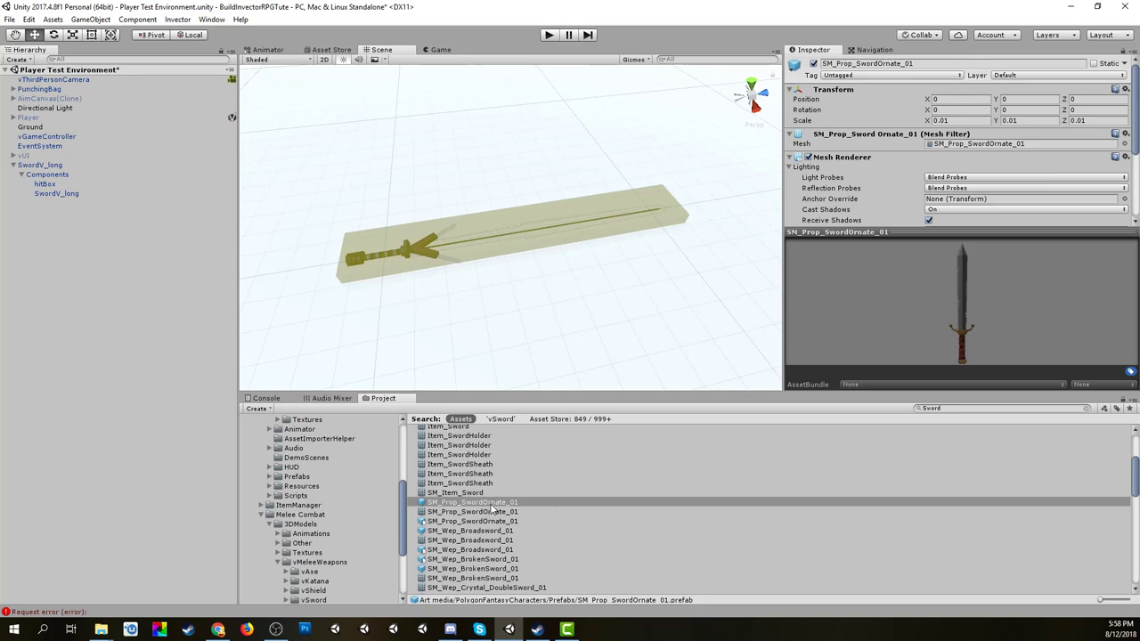
drag(494, 505, 49, 182)
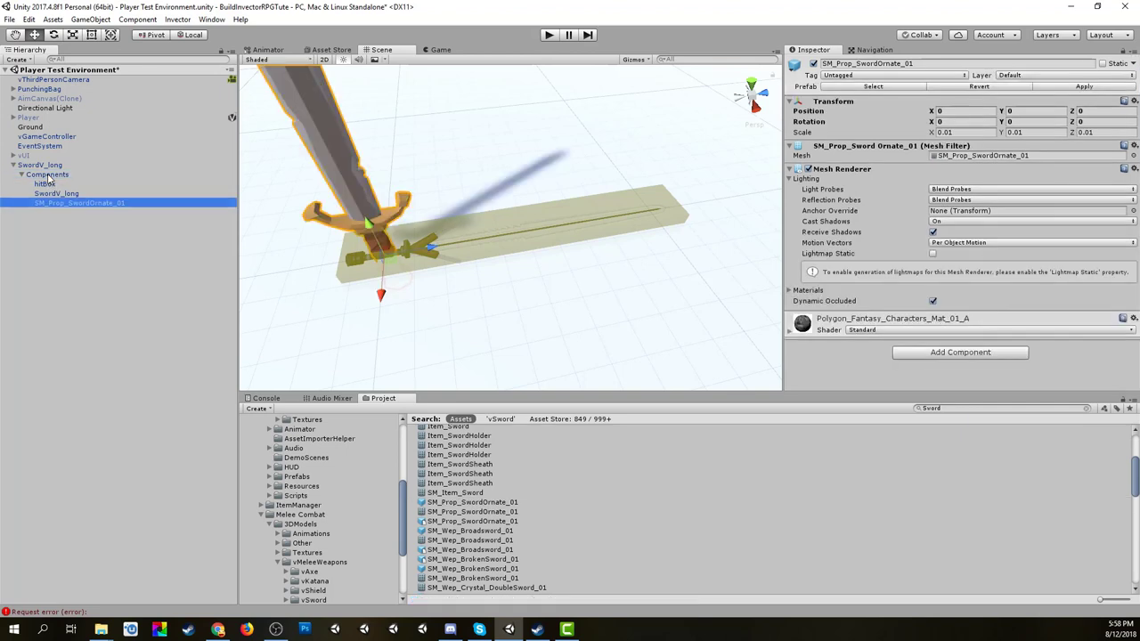
key(f)
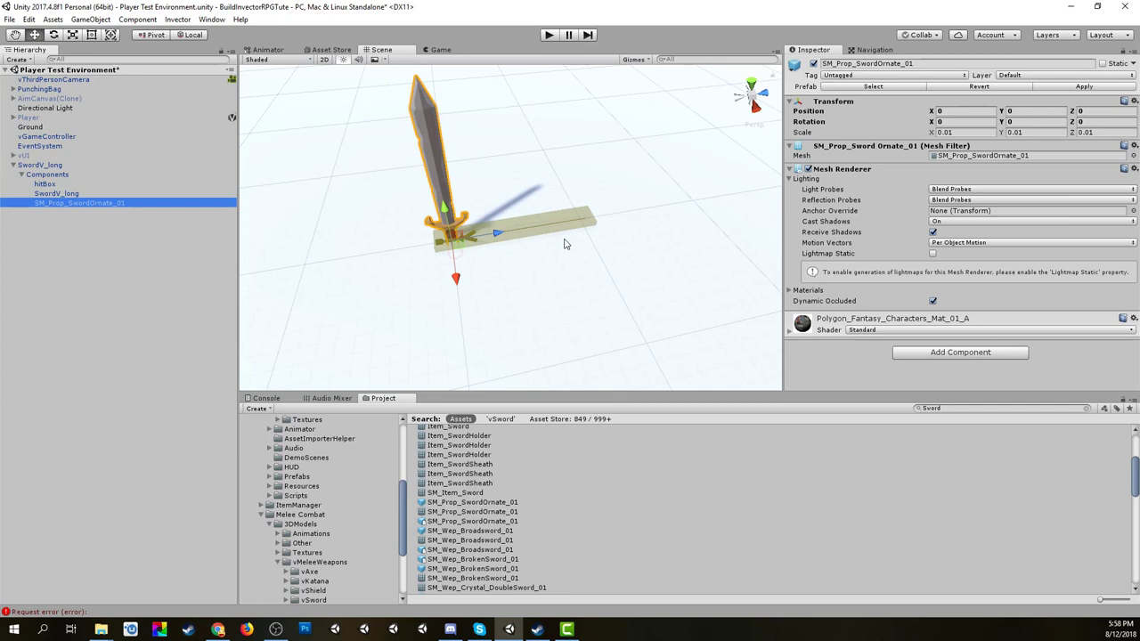
scroll(479, 294, up, 3)
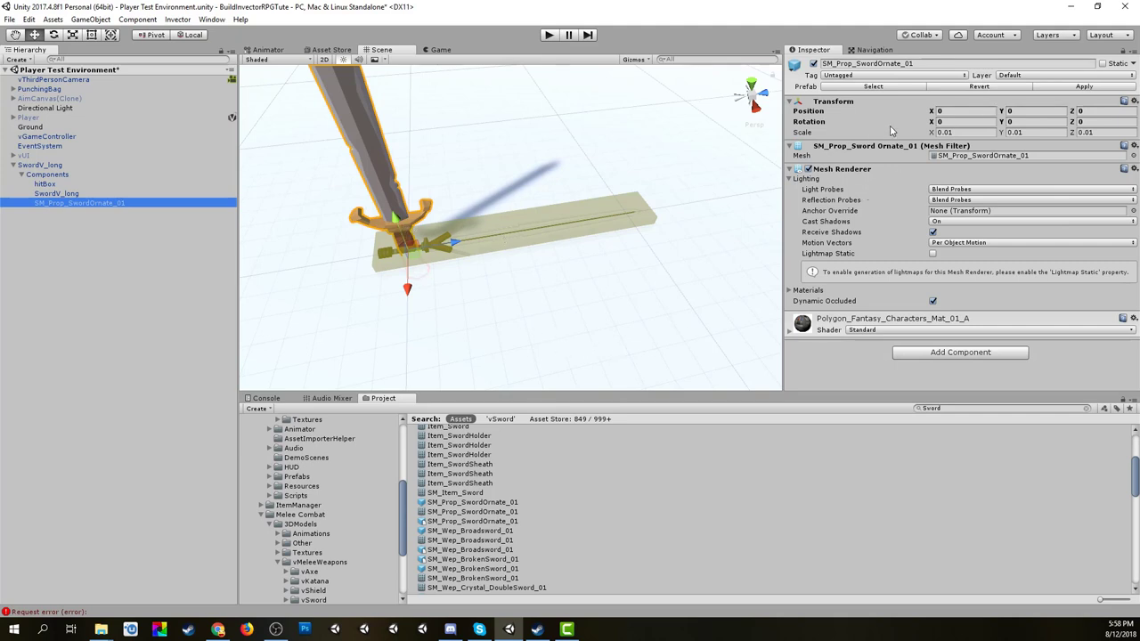
Set the ornate sword's X rotation to 90 to lay it along the original blade.
click(956, 121)
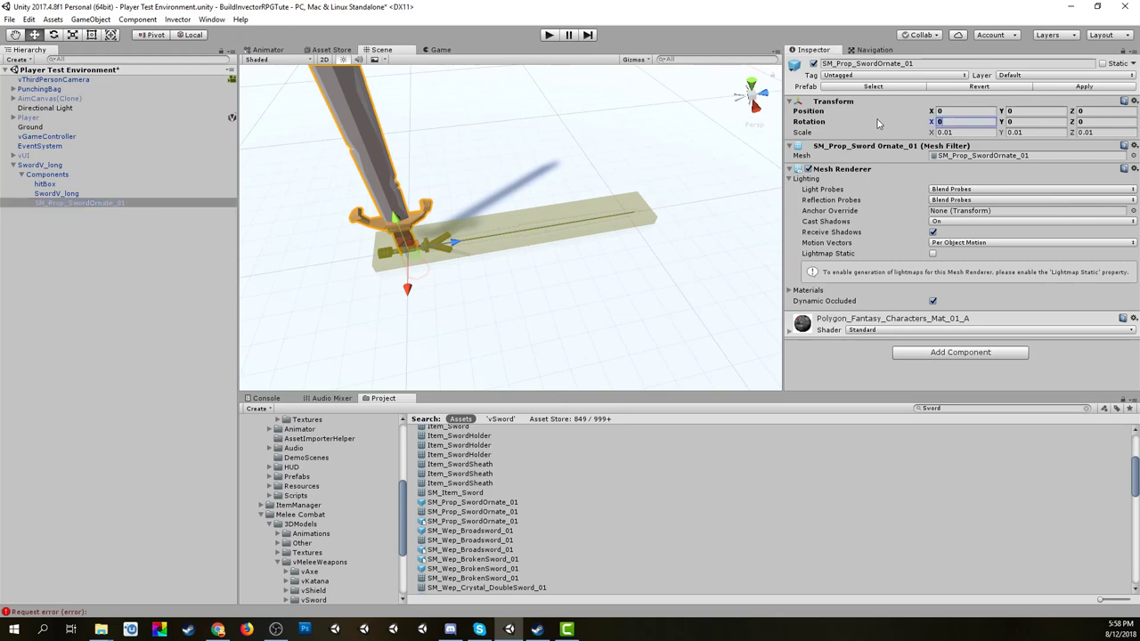
text(90)
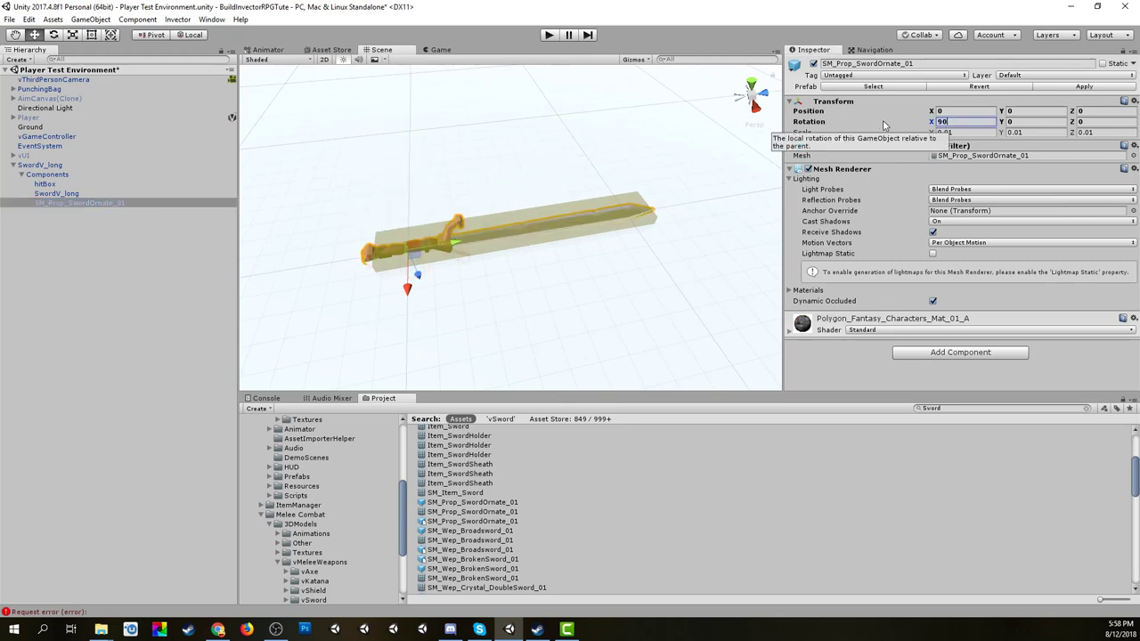
key(Tab)
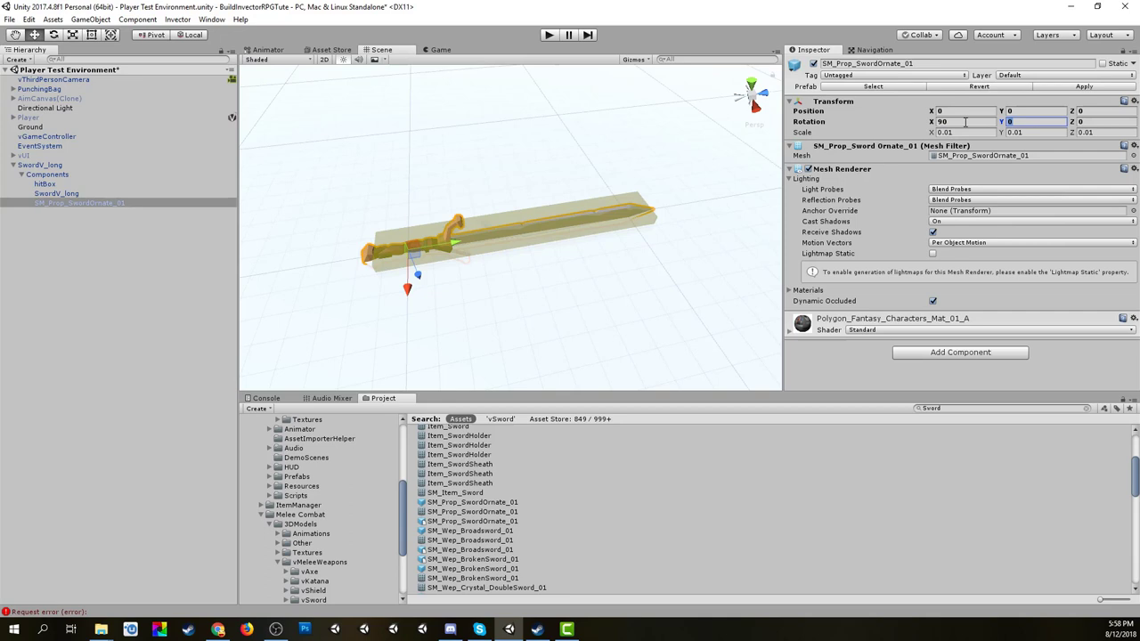
Try a Y rotation of 90 on the ornate sword, including with global handle orientation, and clear it again.
text(90)
key(BackSpace)
key(BackSpace)
text(0)
click(197, 35)
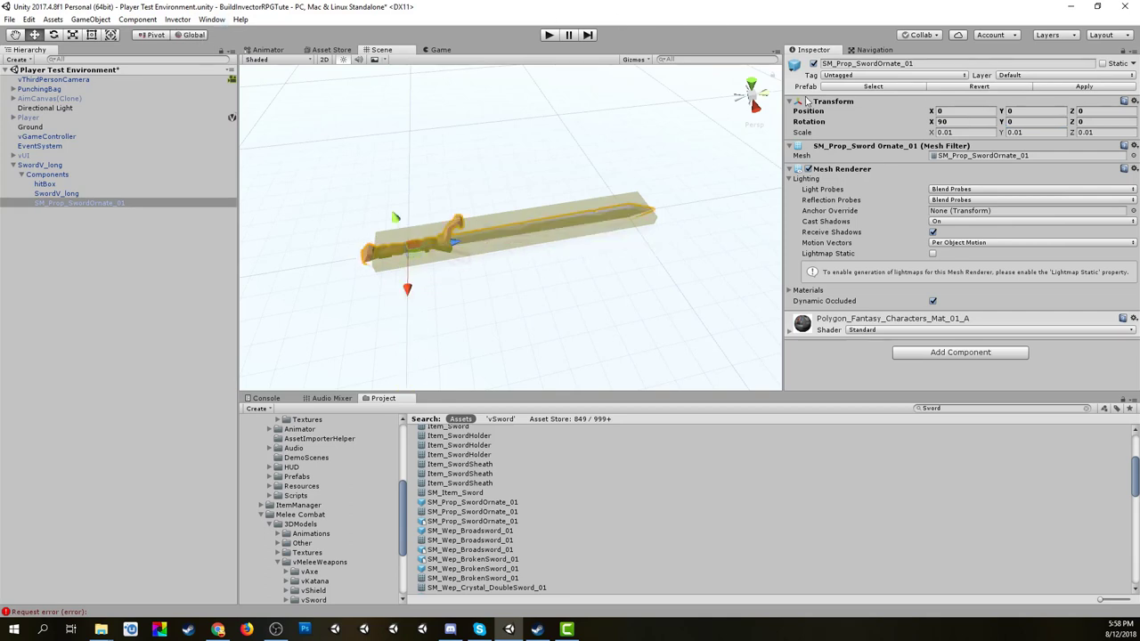
click(1034, 121)
text(90)
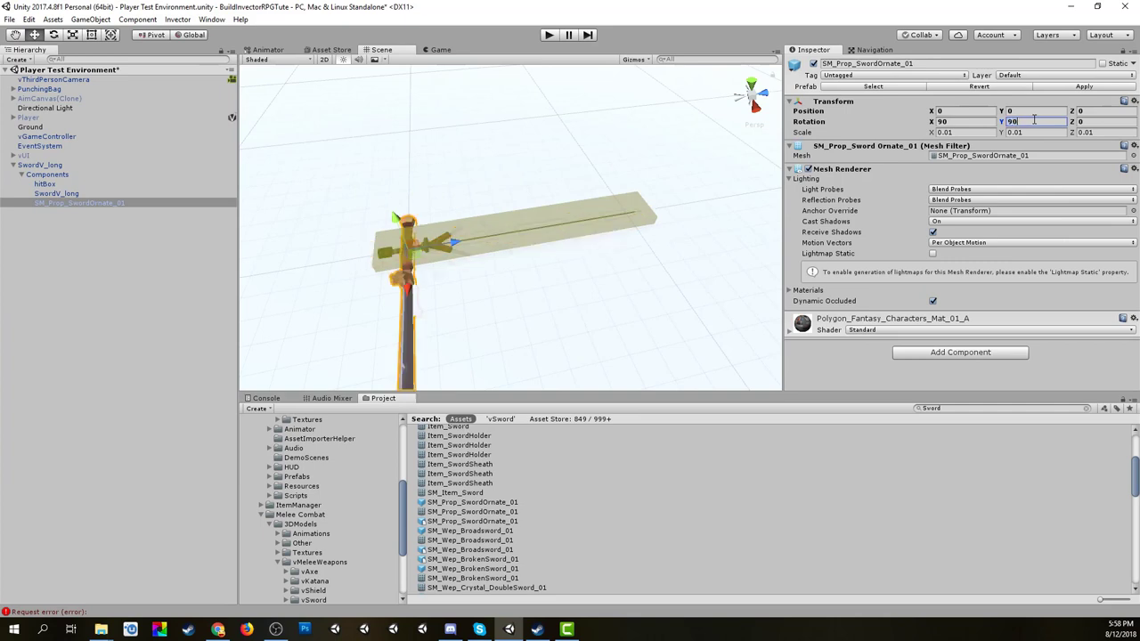
key(BackSpace)
key(BackSpace)
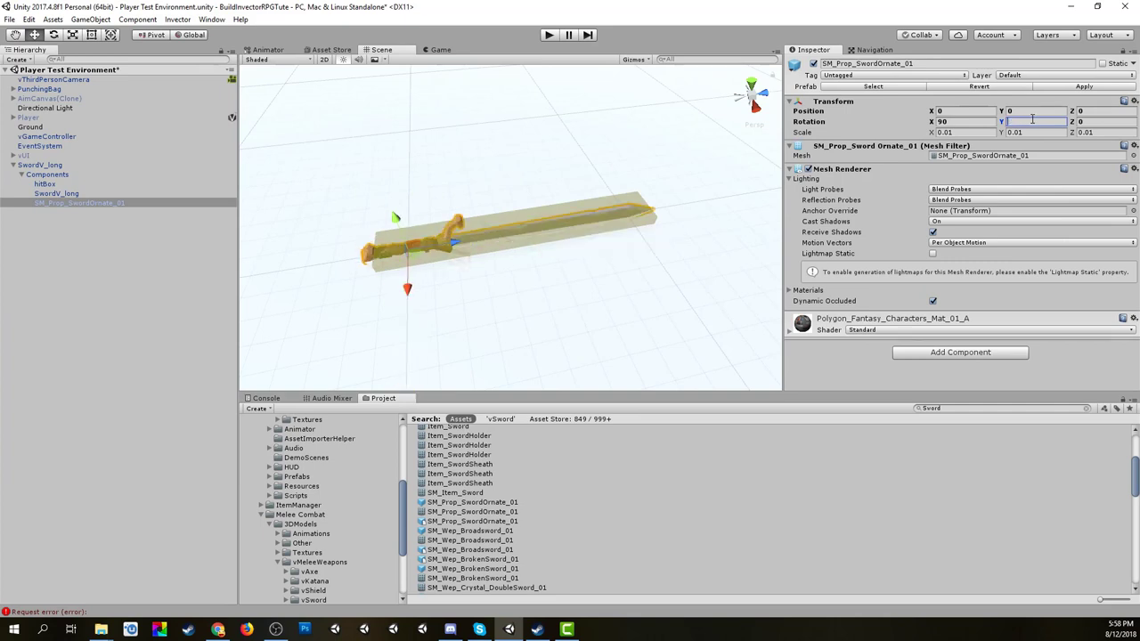
Restore local handle orientation, try a Z rotation of 90 on the ornate sword and clear it again.
click(190, 35)
click(1087, 122)
text(90)
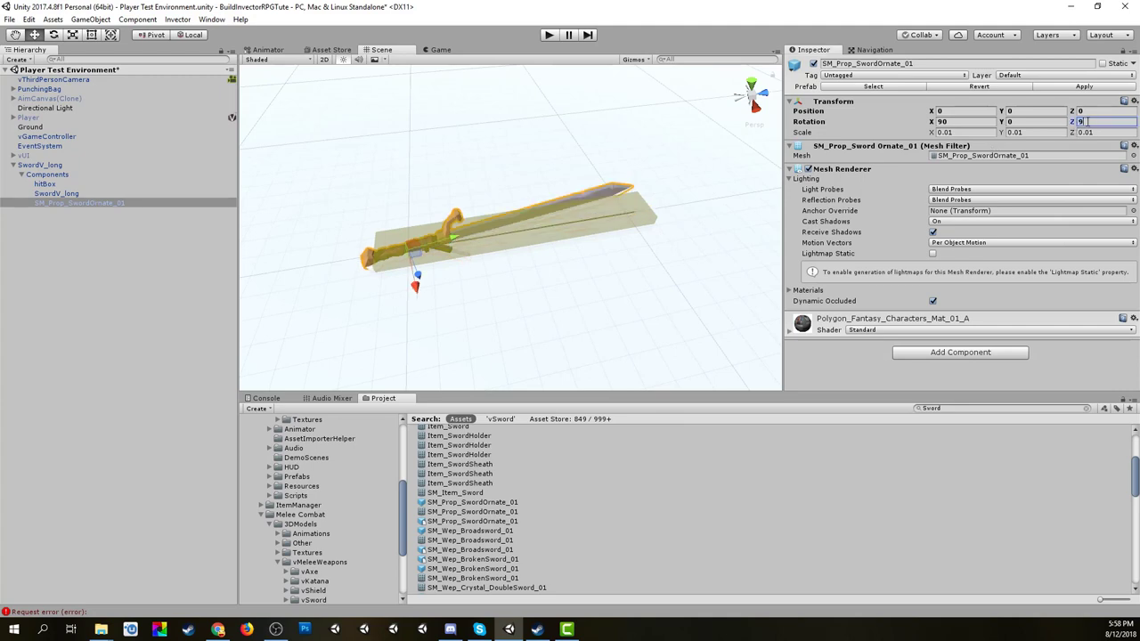
key(BackSpace)
key(BackSpace)
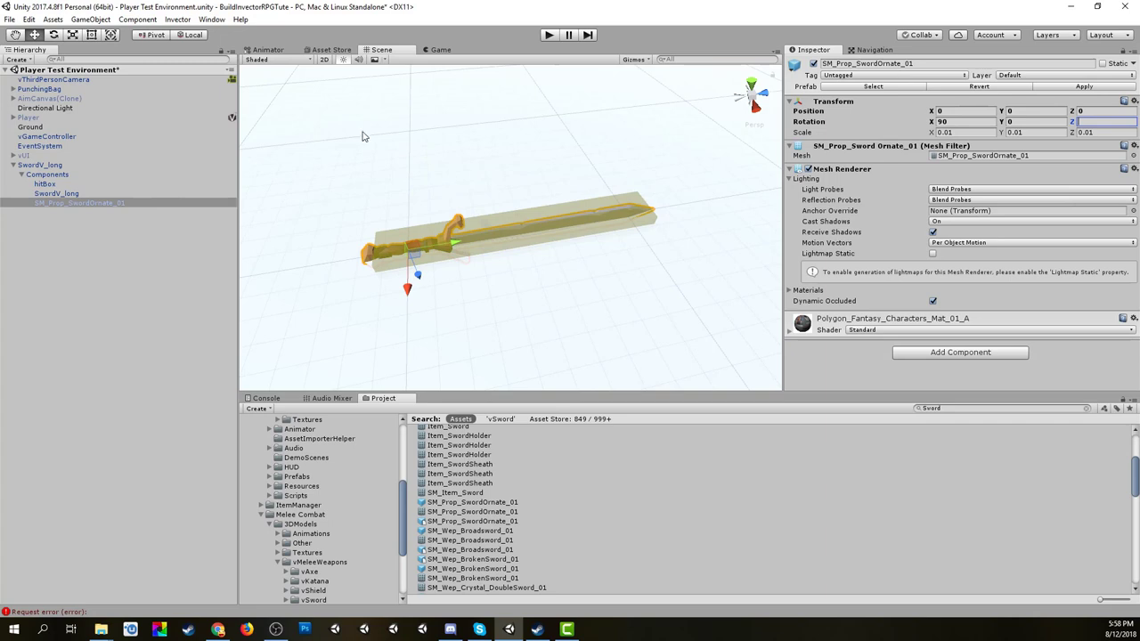
Rotate the ornate sword about its blade axis with the Rotate tool and round its X rotation to 190.
click(55, 36)
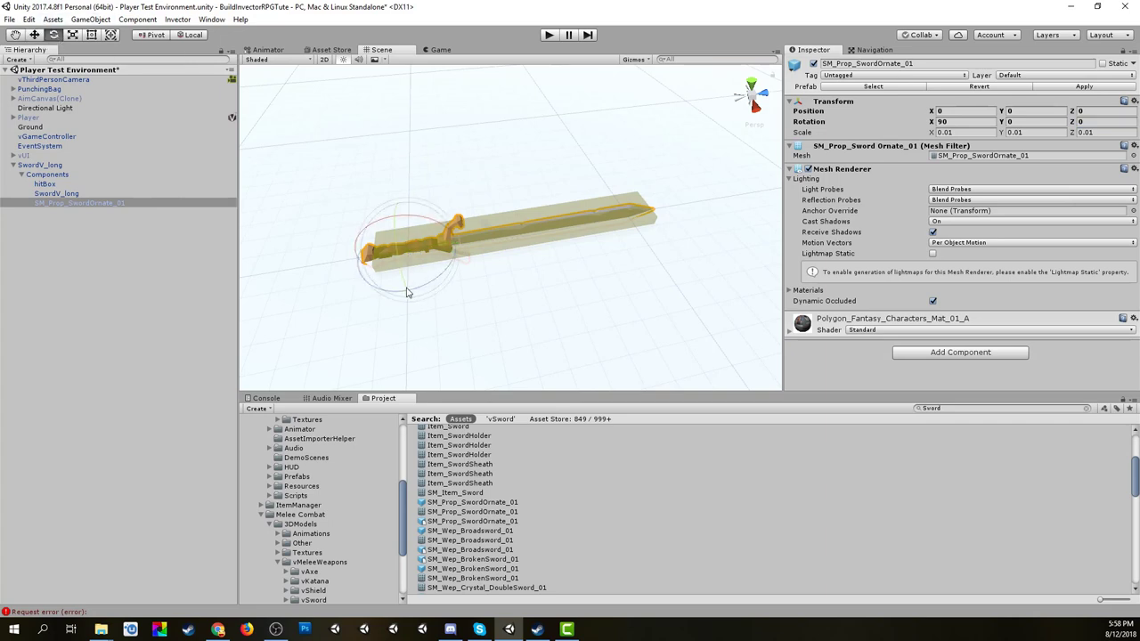
drag(404, 285, 376, 210)
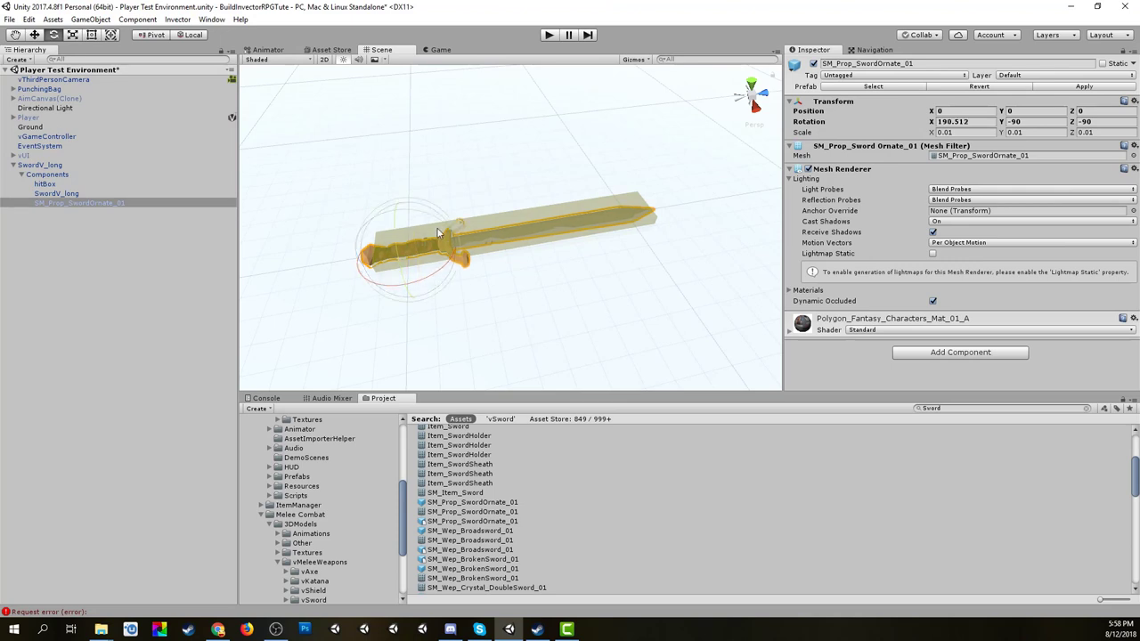
drag(972, 124, 953, 124)
key(BackSpace)
click(500, 296)
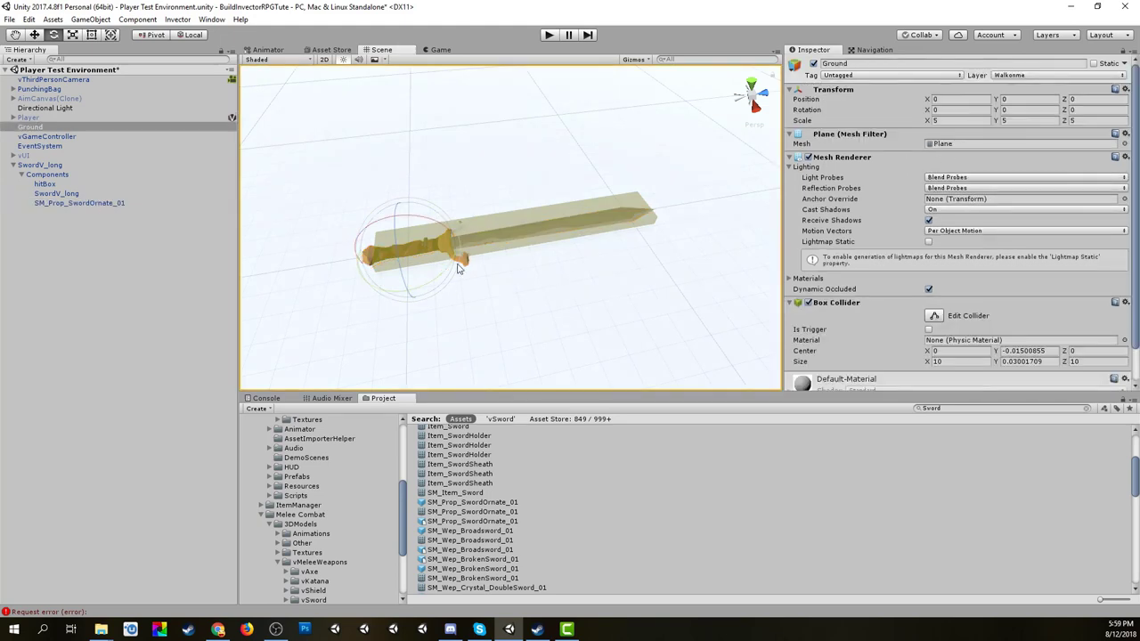
Rotate the ornate sword to an X rotation of about 180 so its crossguard lies level across the hitbox.
scroll(458, 265, up, 10)
middle_drag(515, 300, 574, 307)
right_drag(575, 306, 661, 265)
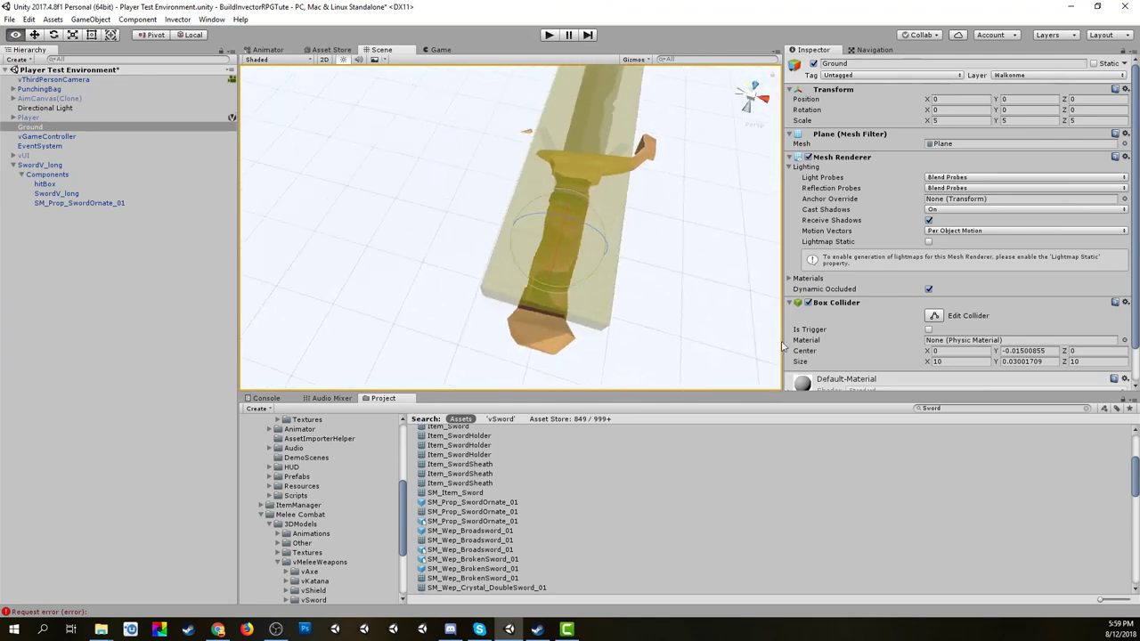
middle_drag(661, 265, 646, 303)
right_drag(647, 303, 665, 381)
middle_drag(666, 380, 663, 360)
scroll(634, 314, up, 3)
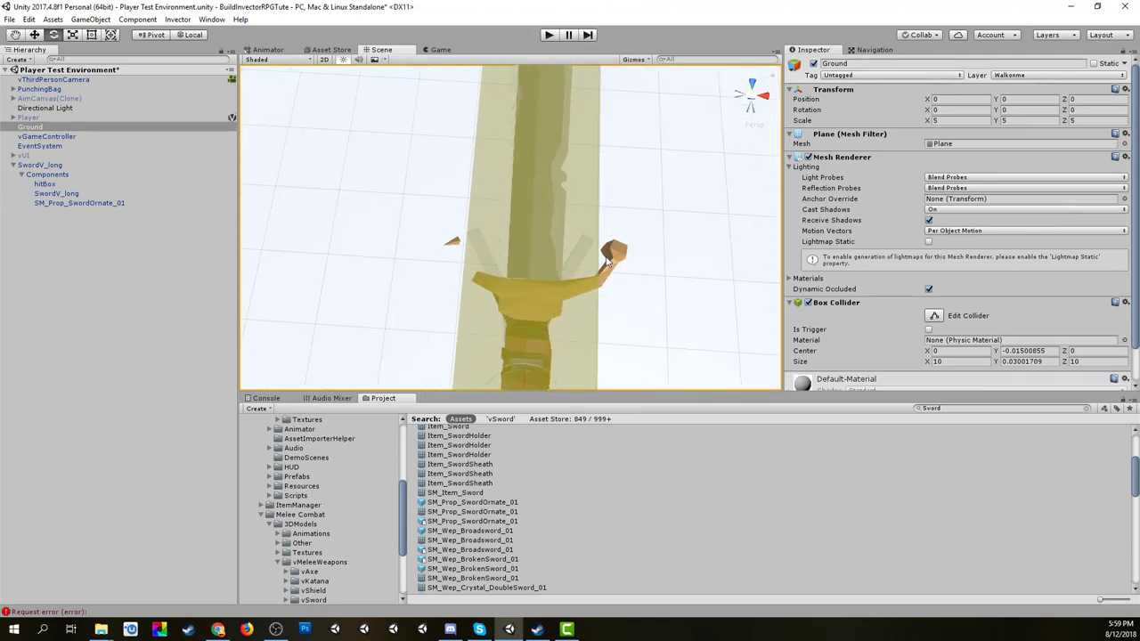
click(615, 262)
scroll(675, 339, down, 3)
middle_drag(674, 339, 669, 378)
right_drag(670, 378, 662, 338)
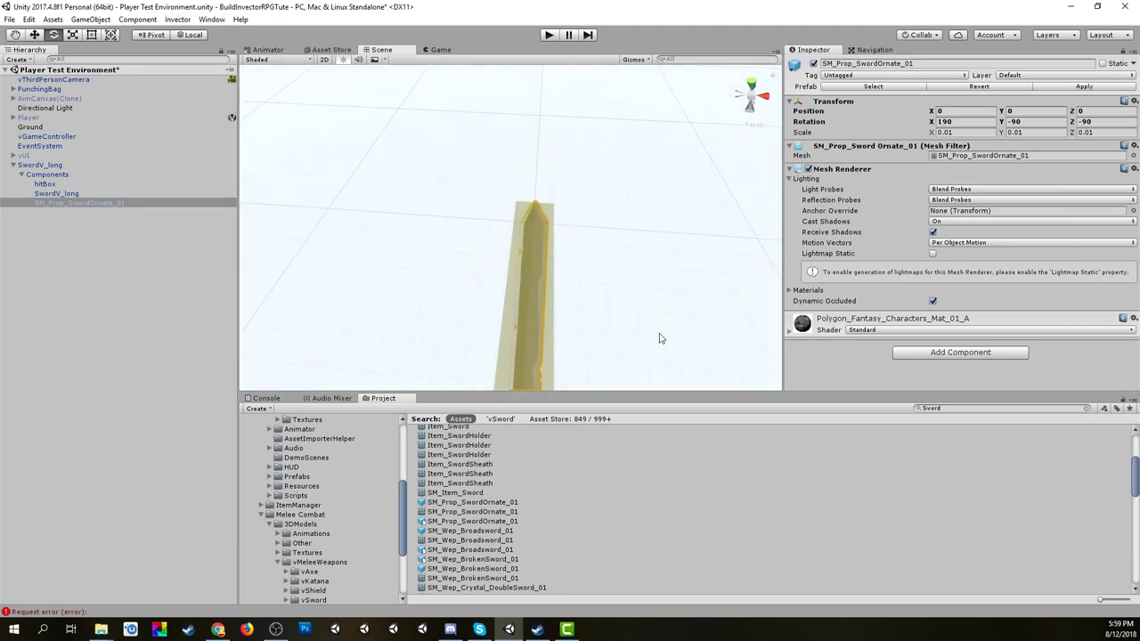
middle_drag(662, 339, 659, 286)
right_drag(659, 287, 651, 221)
mouse_move(651, 221)
middle_down()
mouse_move(647, 229)
mouse_move(651, 220)
middle_up()
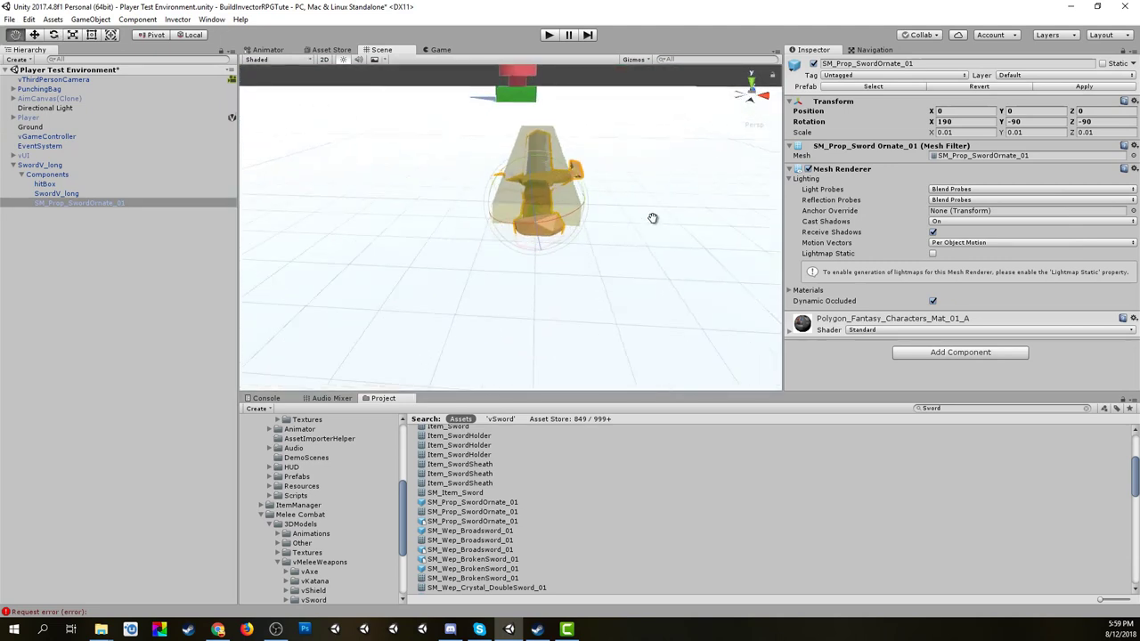
drag(560, 164, 568, 179)
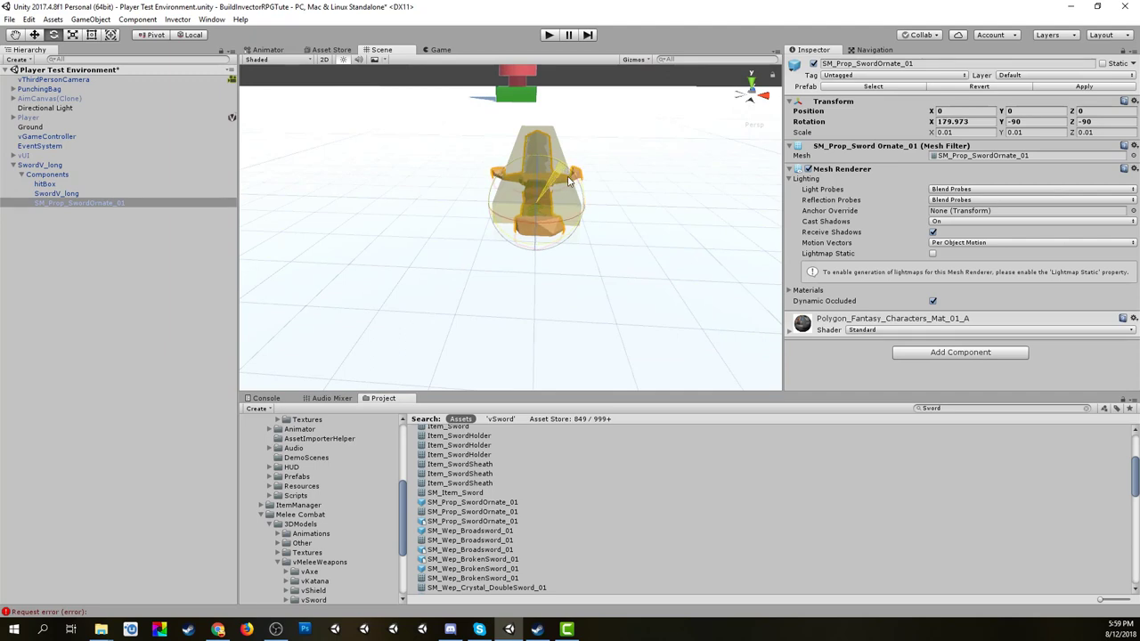
Examine how the ornate sword's handle and crossguard sit inside the hitbox and over the original sword.
click(647, 214)
middle_drag(647, 214, 606, 198)
right_drag(606, 199, 502, 265)
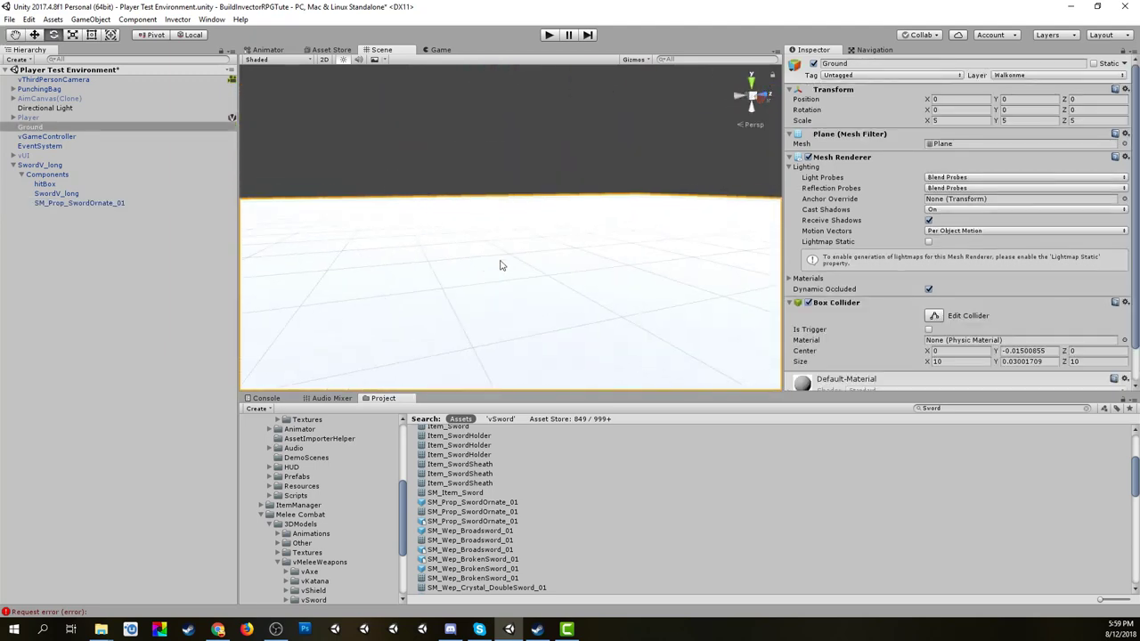
middle_drag(502, 265, 438, 206)
alt+drag(437, 206, 464, 187)
right_drag(464, 187, 481, 258)
scroll(493, 240, up, 5)
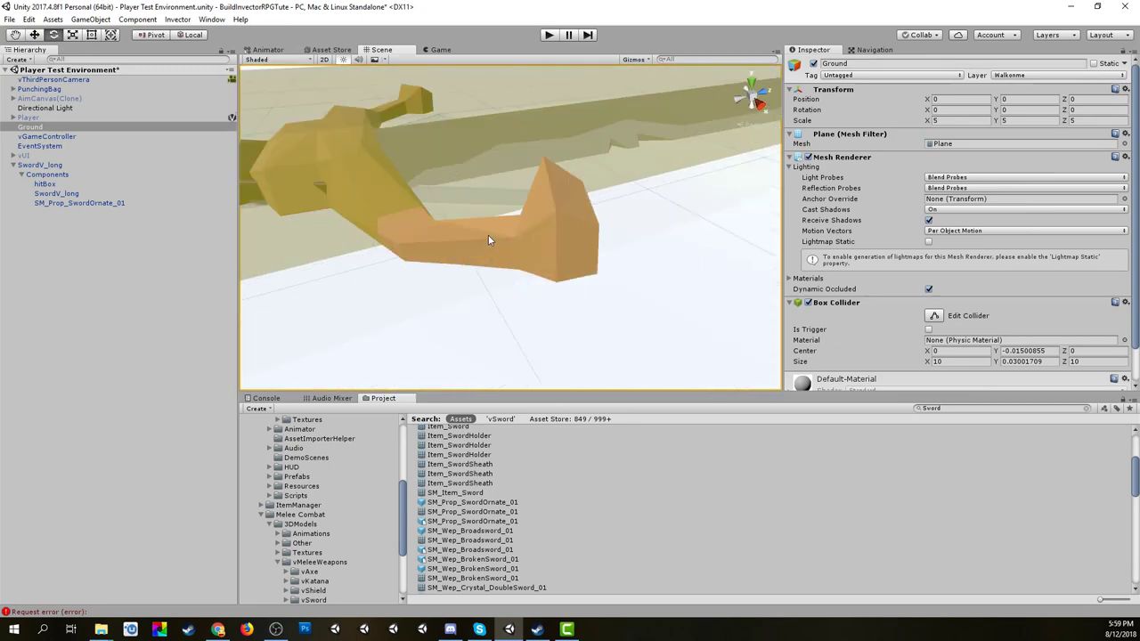
middle_drag(488, 234, 495, 240)
scroll(495, 242, down, 3)
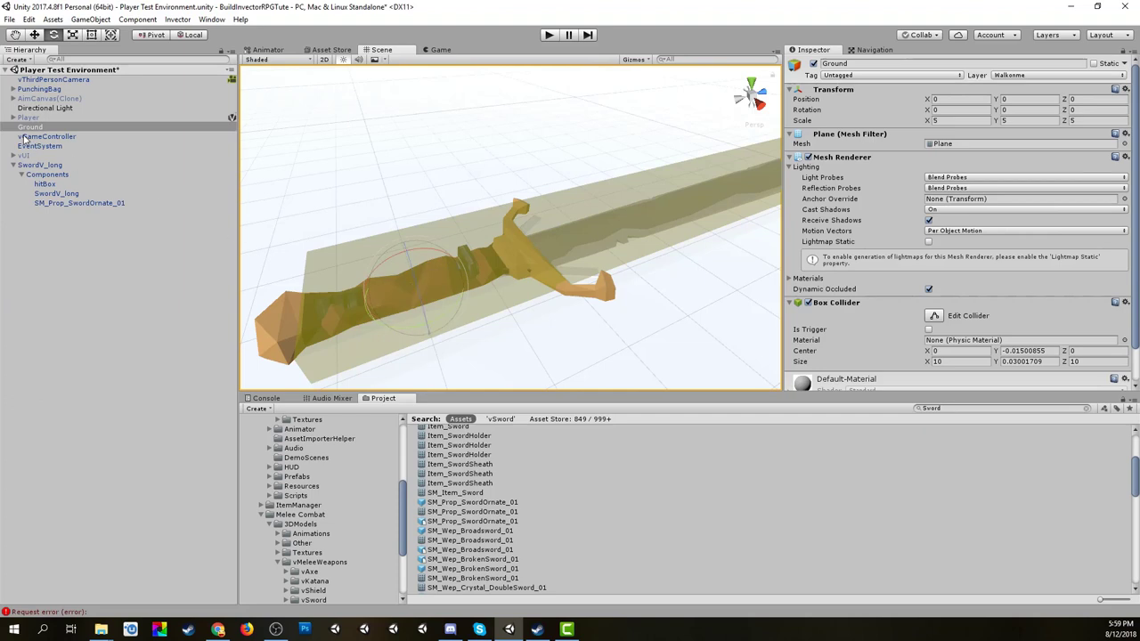
Slide the ornate sword backward along its blade axis with the Move tool to a Z position of about -0.025.
click(44, 159)
click(50, 185)
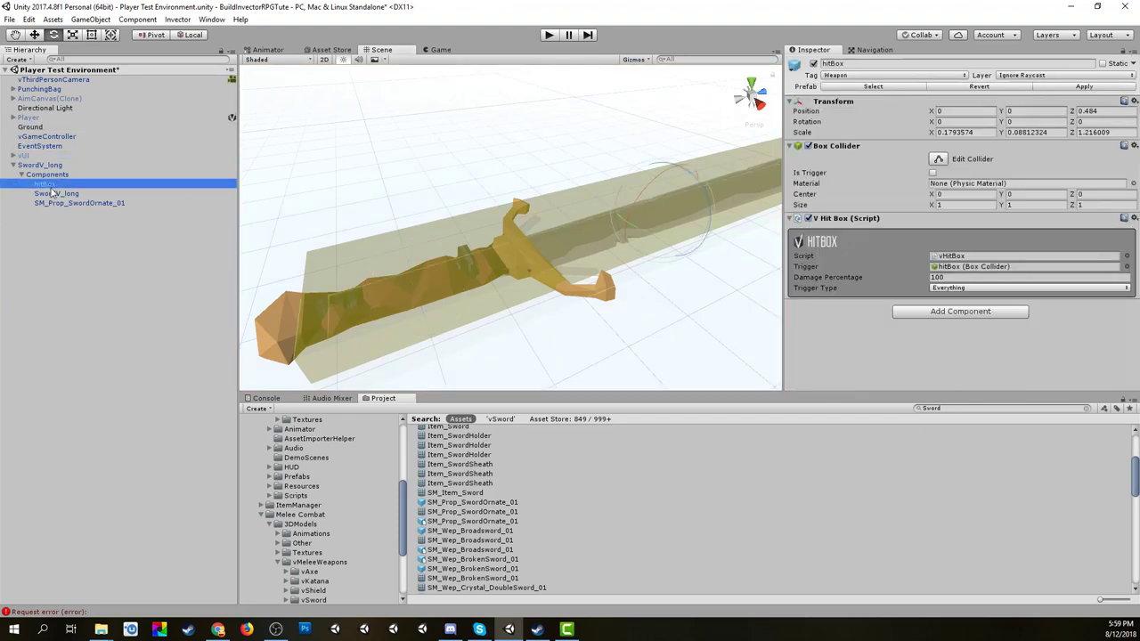
click(56, 193)
click(58, 203)
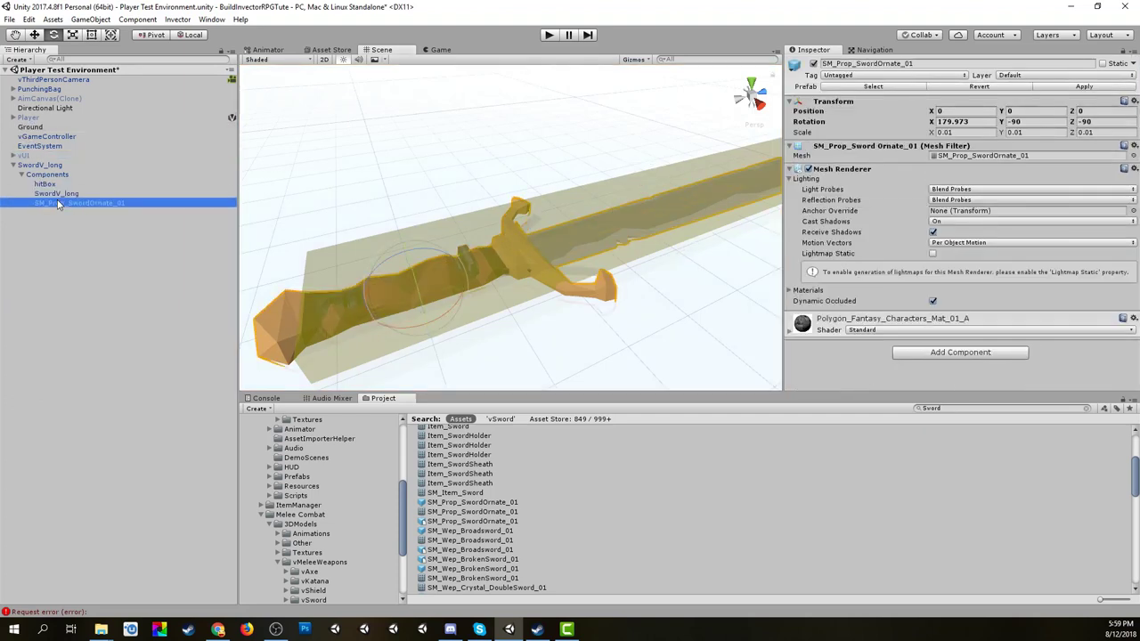
click(34, 34)
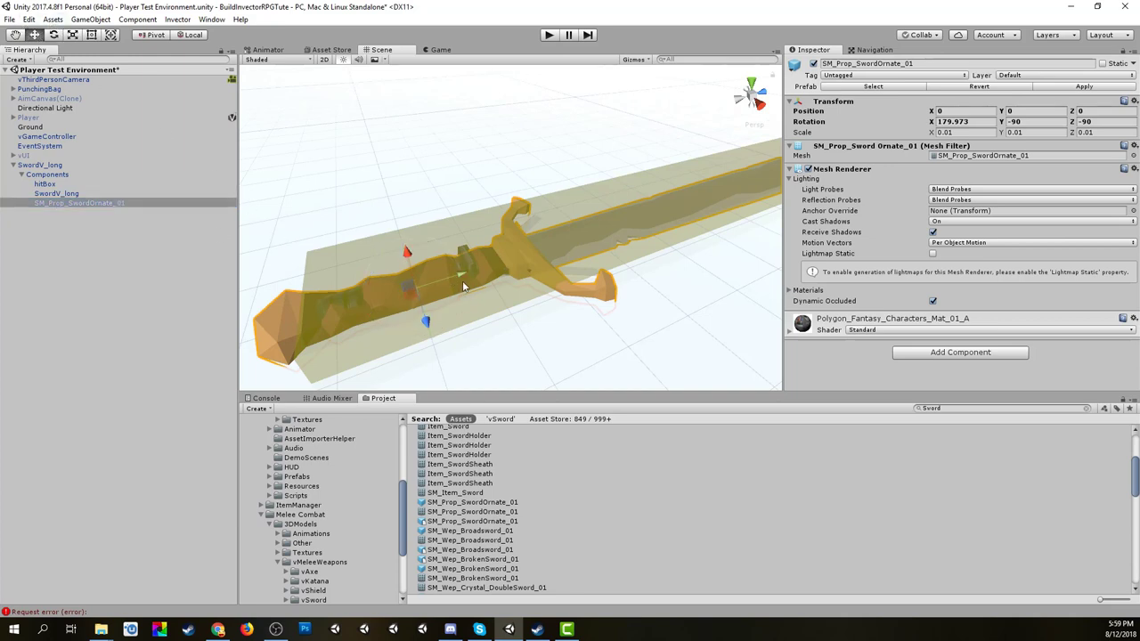
drag(466, 273, 456, 277)
Compare the pivots of the weapon's root and child objects, and shift the ornate sword to a Z position of about -0.01.
click(45, 174)
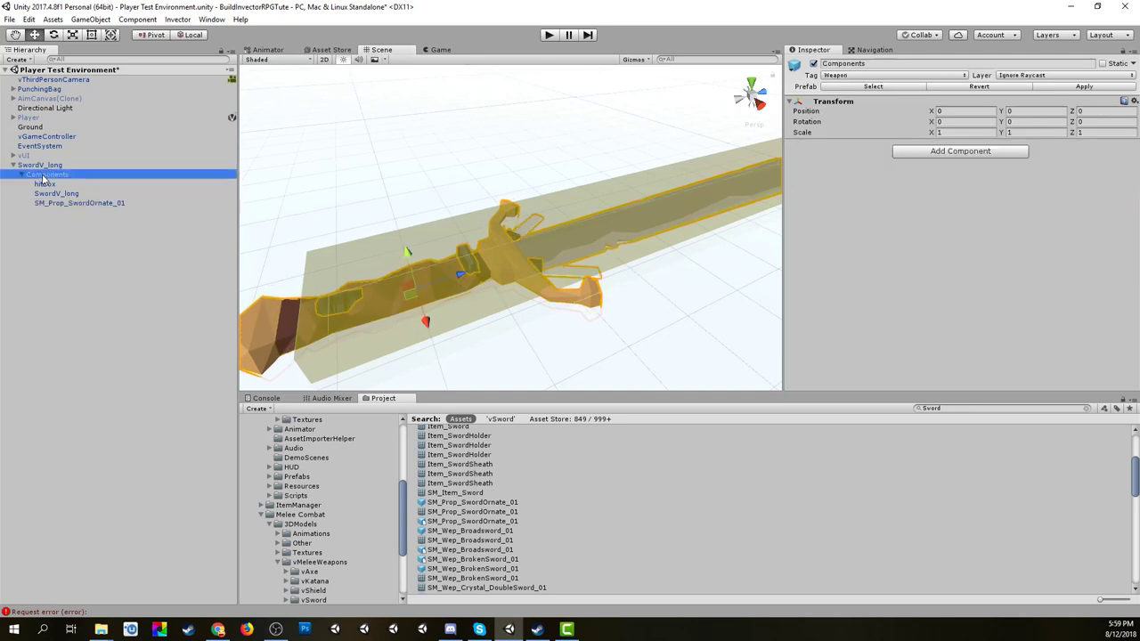
click(44, 165)
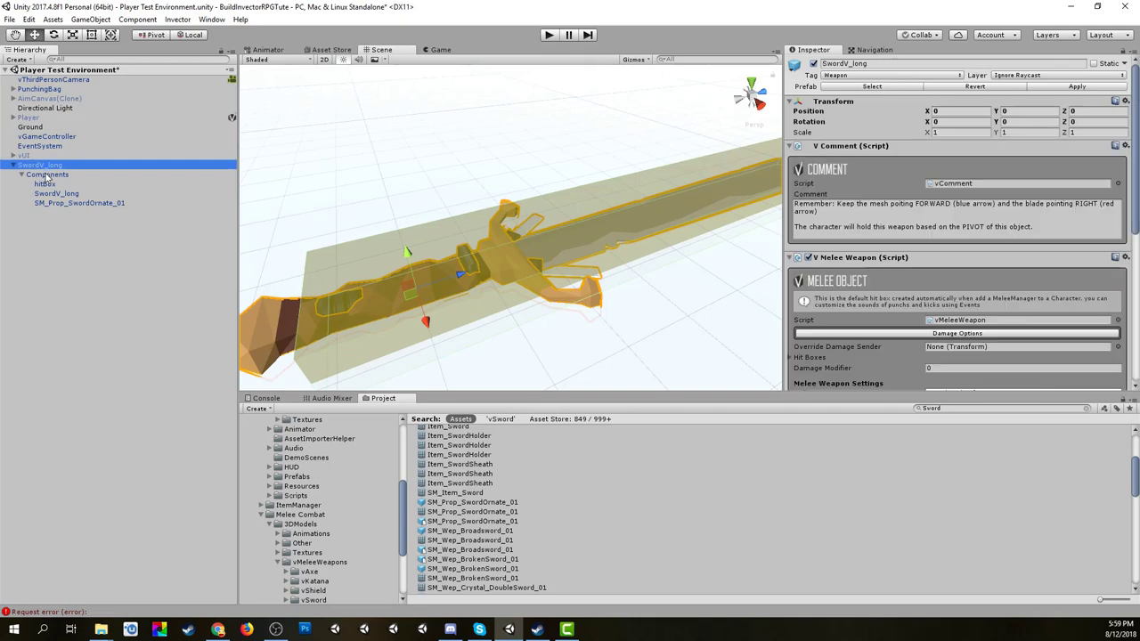
click(44, 174)
click(44, 183)
click(53, 193)
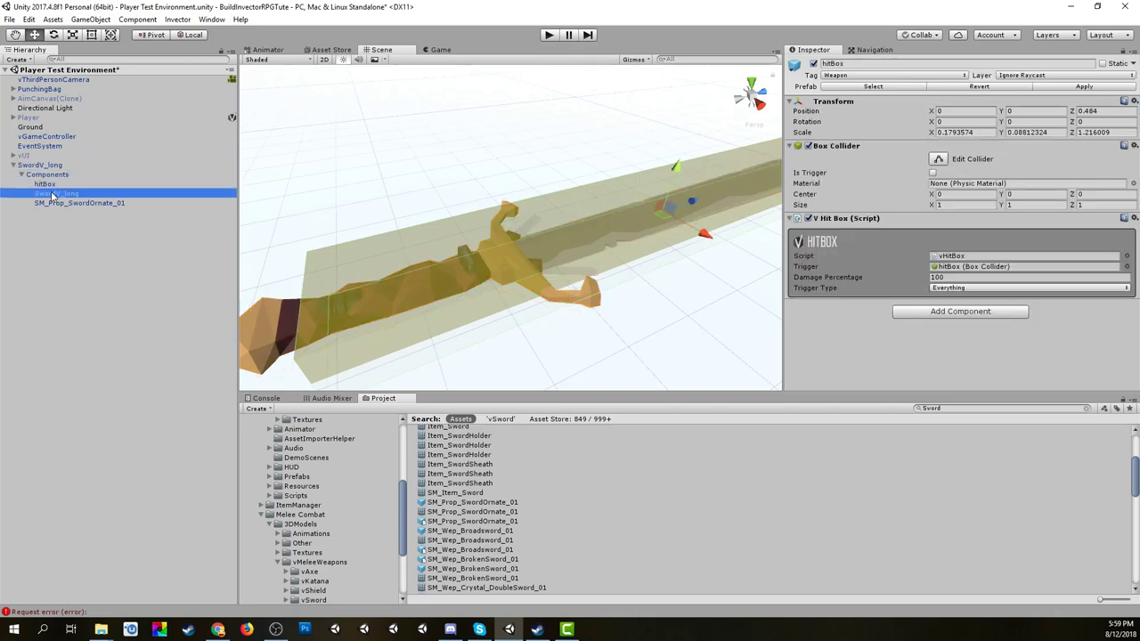
click(64, 203)
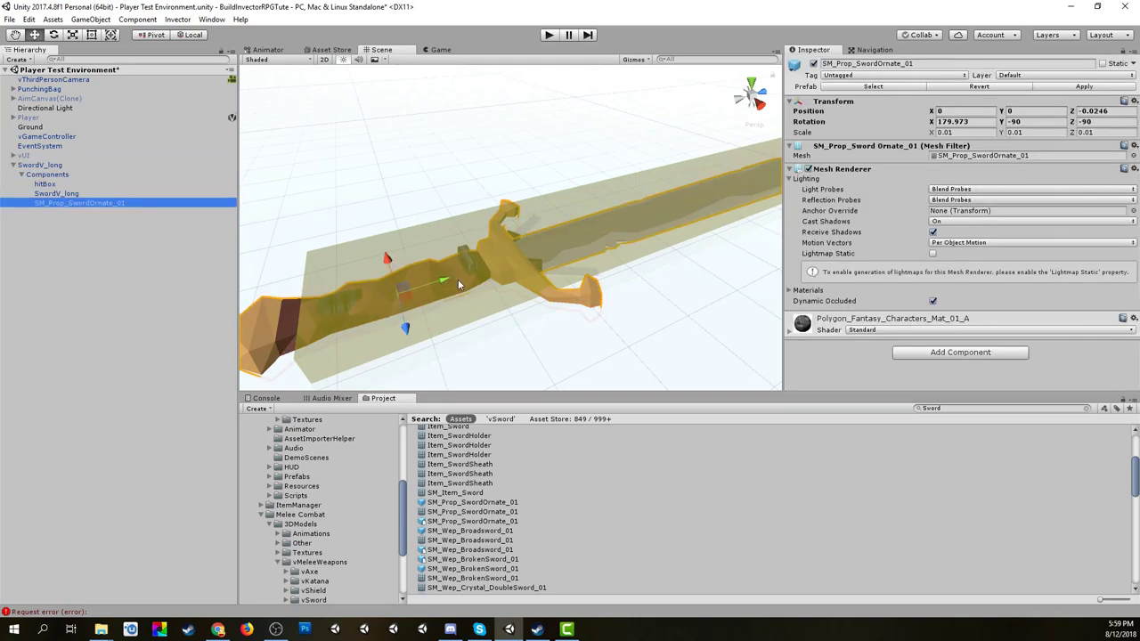
drag(459, 285, 453, 281)
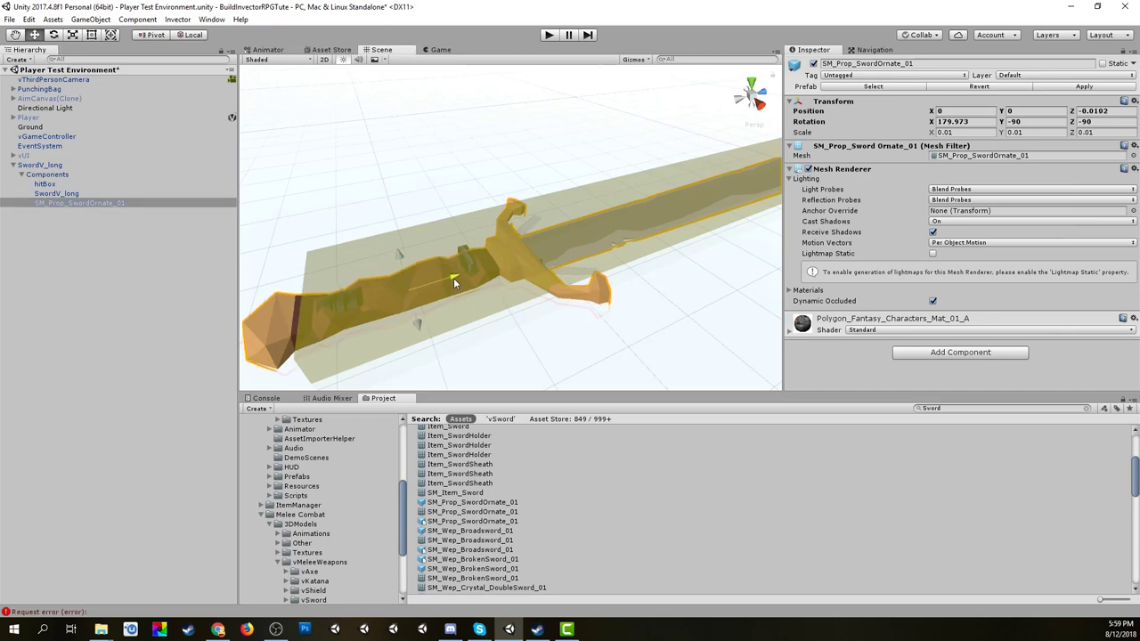
Delete the original SwordV_long mesh from Components, accepting the break of the prefab instance.
click(55, 195)
key(f)
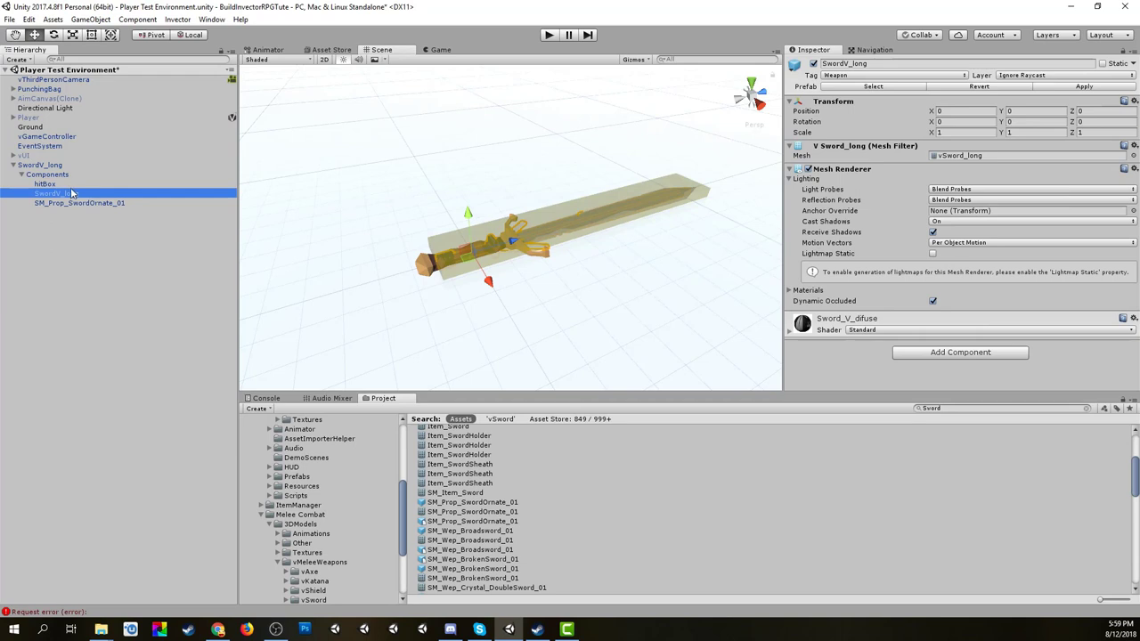
key(Delete)
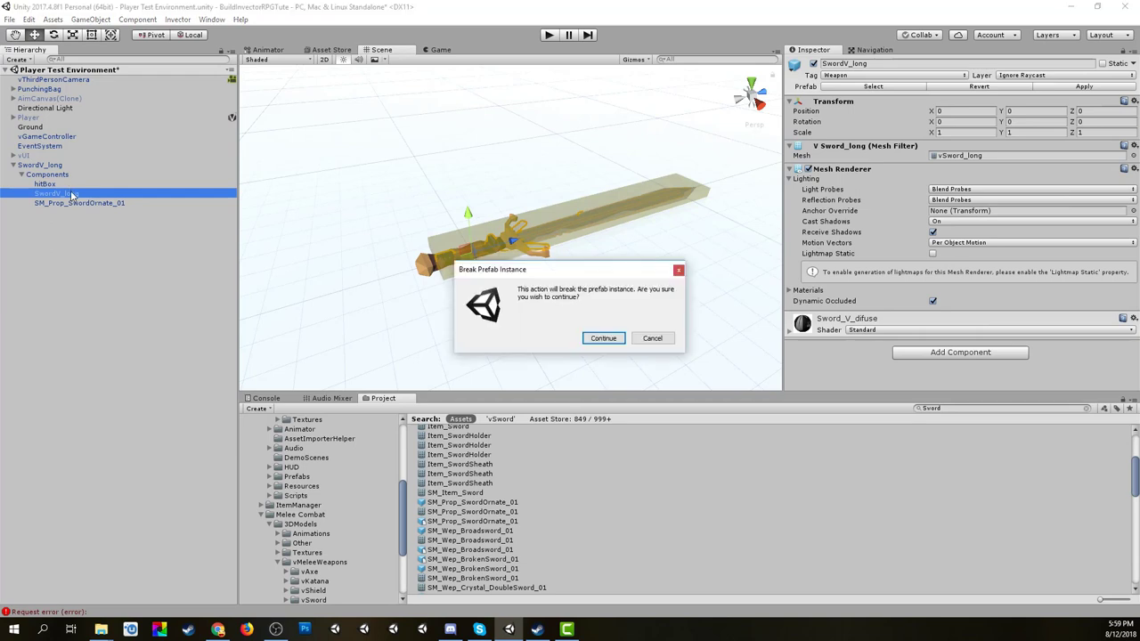
click(534, 338)
Rename the SwordV_long root object as RustySword.
click(32, 167)
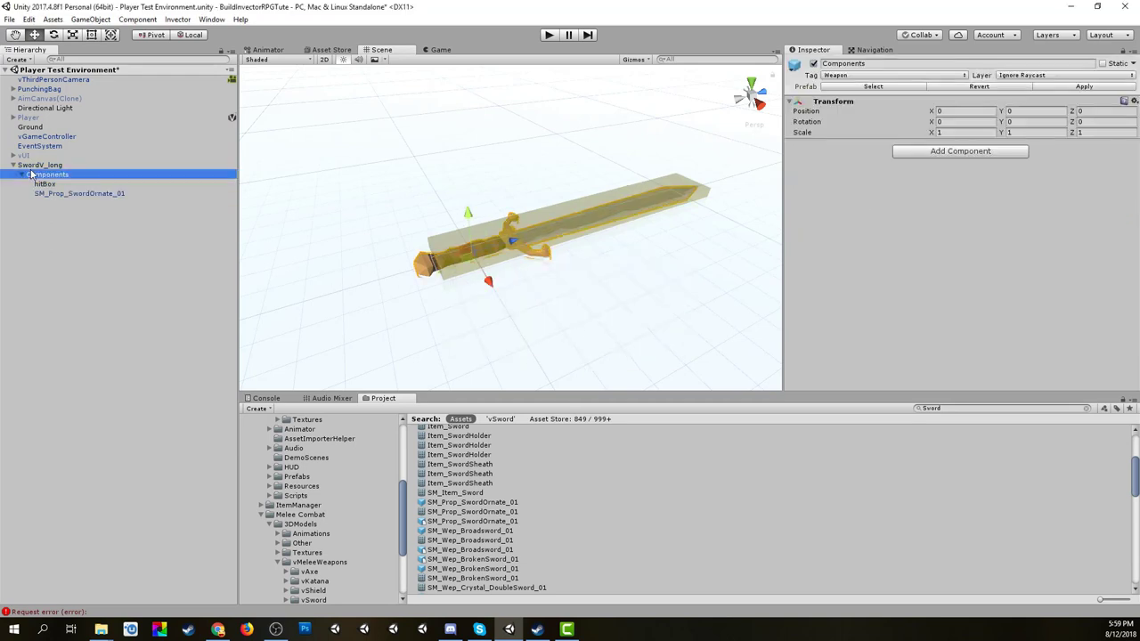
click(34, 167)
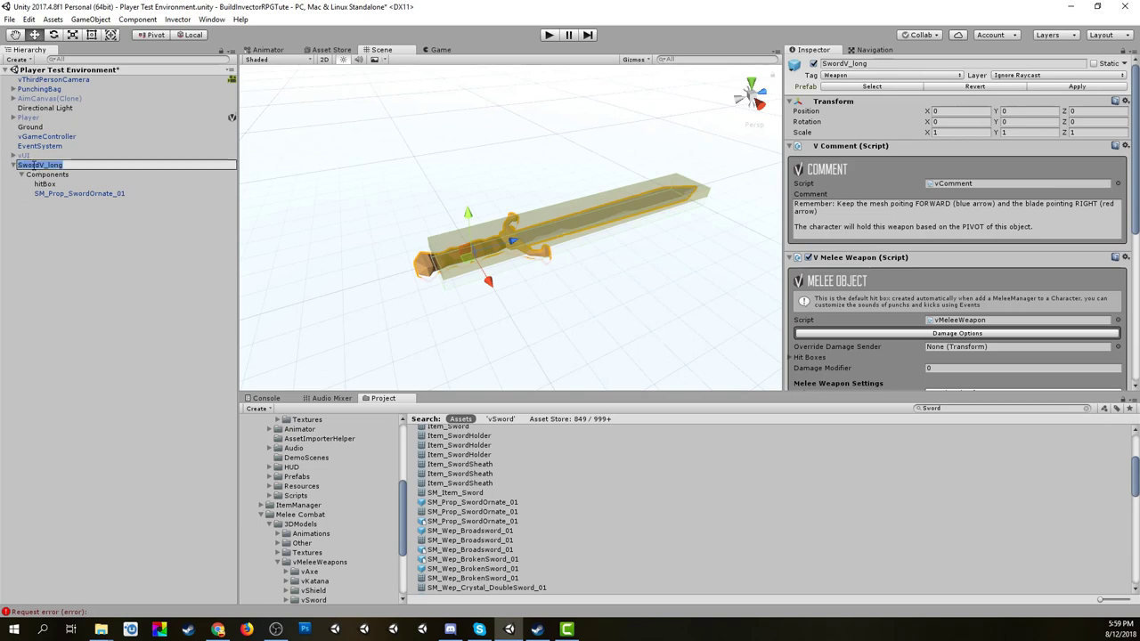
text(RustySword)
click(75, 258)
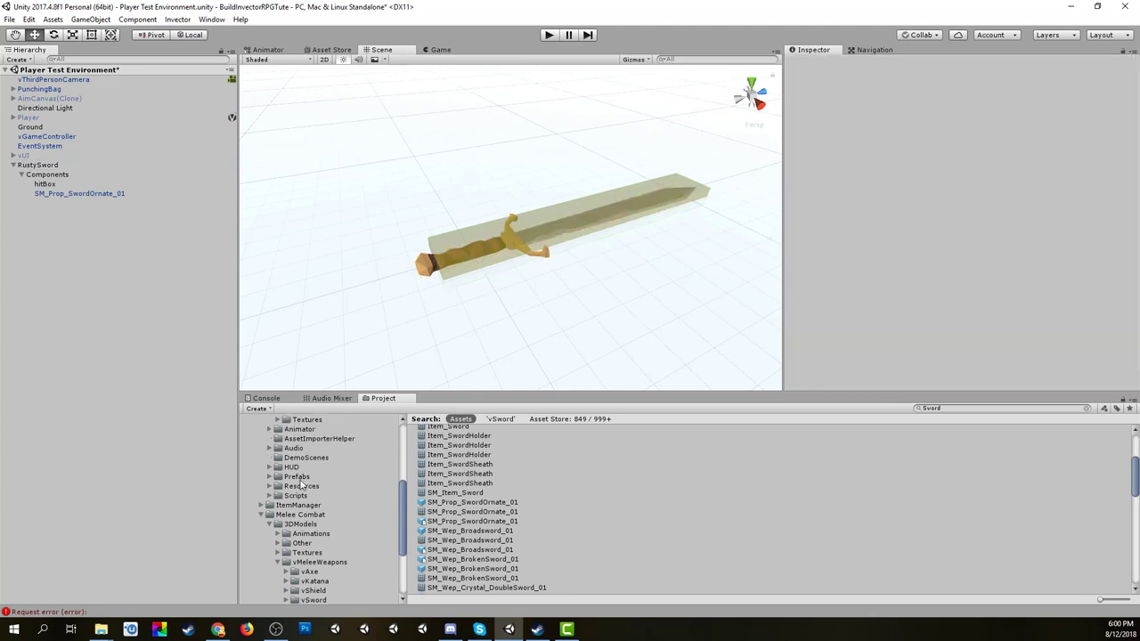
Save RustySword as a new prefab in the Game Components > Items_Equipment > Weapons folder.
scroll(301, 484, up, 5)
click(253, 476)
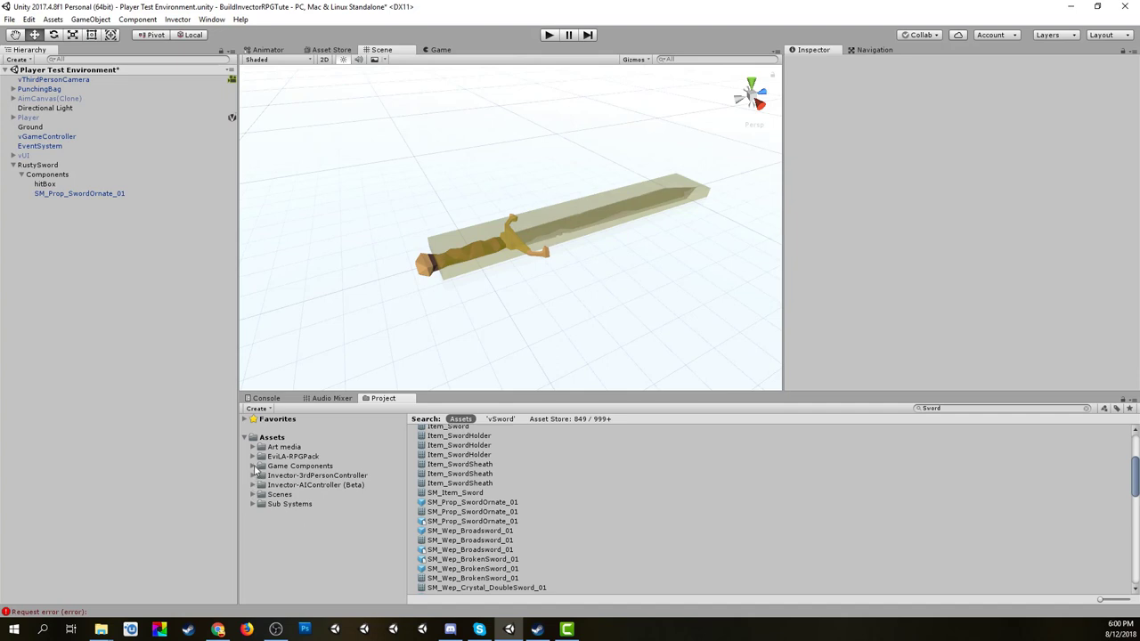
click(253, 466)
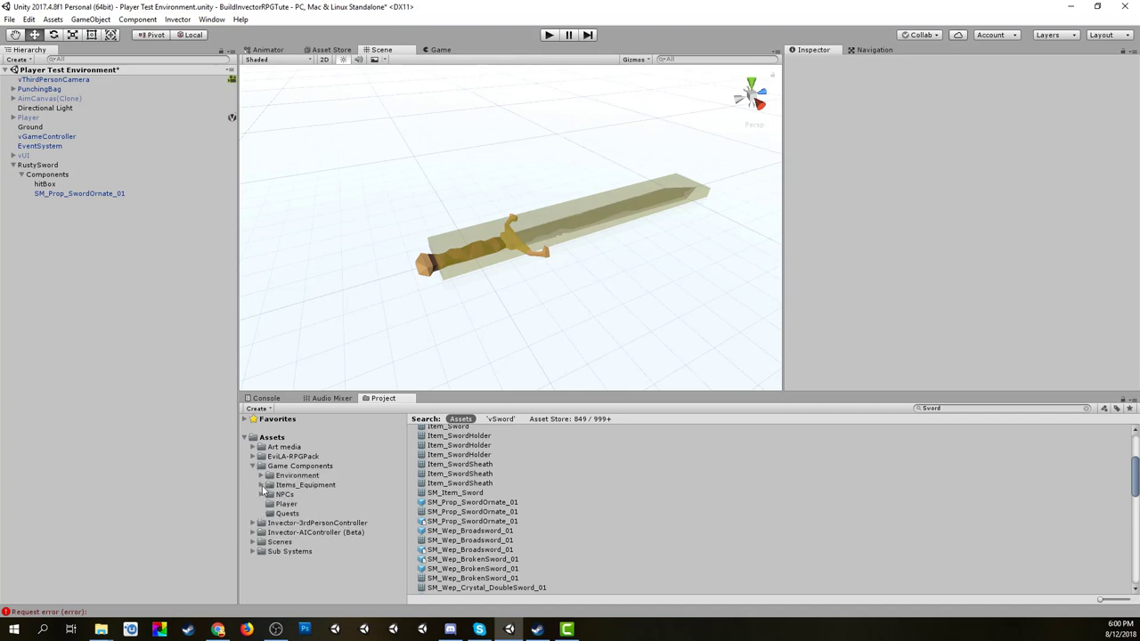
click(261, 486)
click(281, 524)
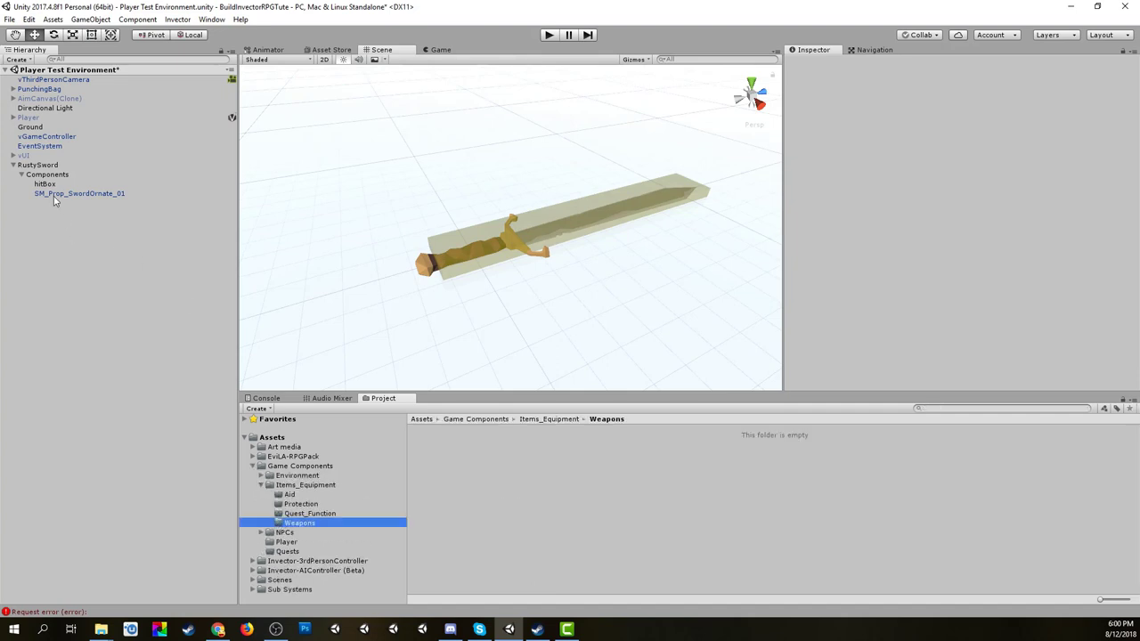
drag(34, 165, 453, 451)
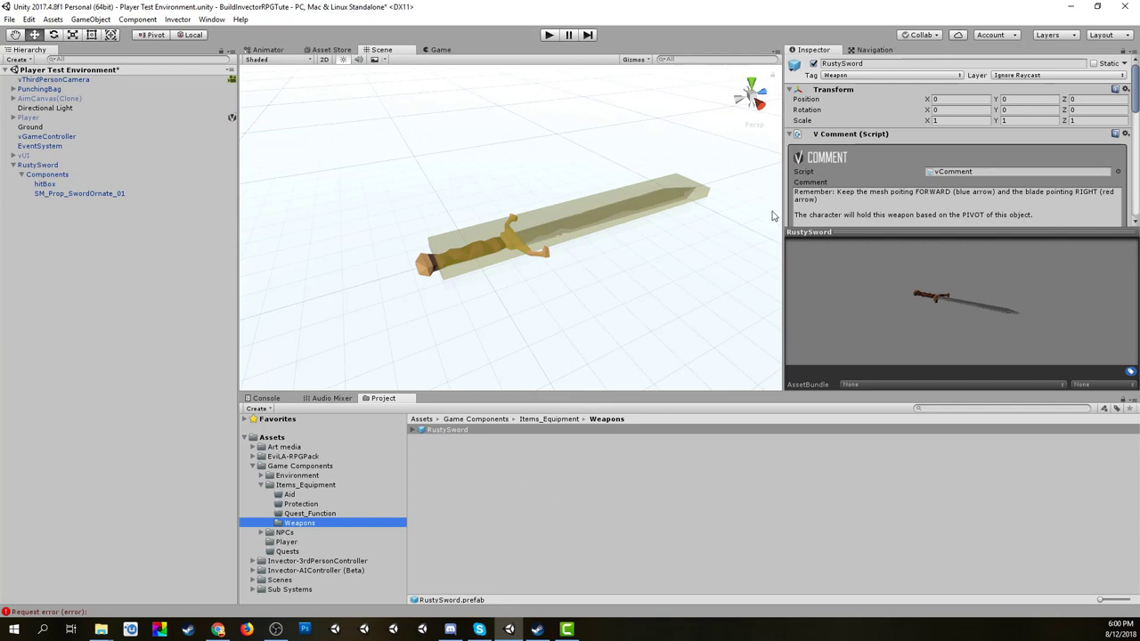
Edit the hitBox's box collider, pulling its handle end up to the crossguard for a Z size of about 0.79.
scroll(599, 230, up, 5)
middle_drag(711, 236, 652, 281)
alt+drag(652, 282, 563, 322)
middle_drag(563, 322, 538, 317)
click(45, 186)
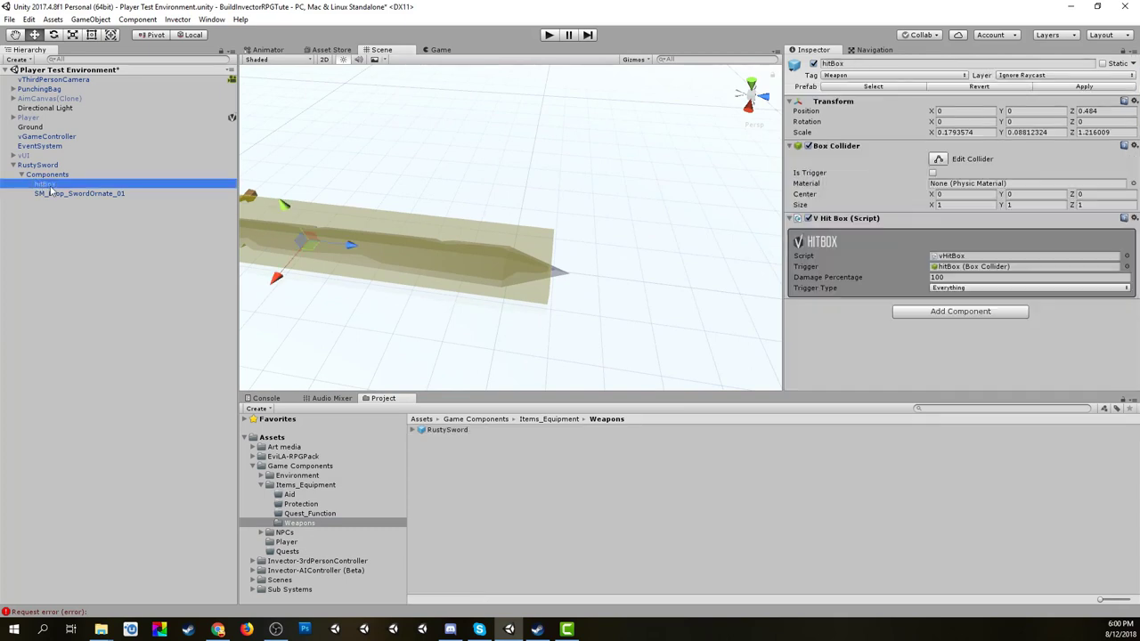
middle_drag(401, 273, 427, 278)
scroll(467, 277, down, 3)
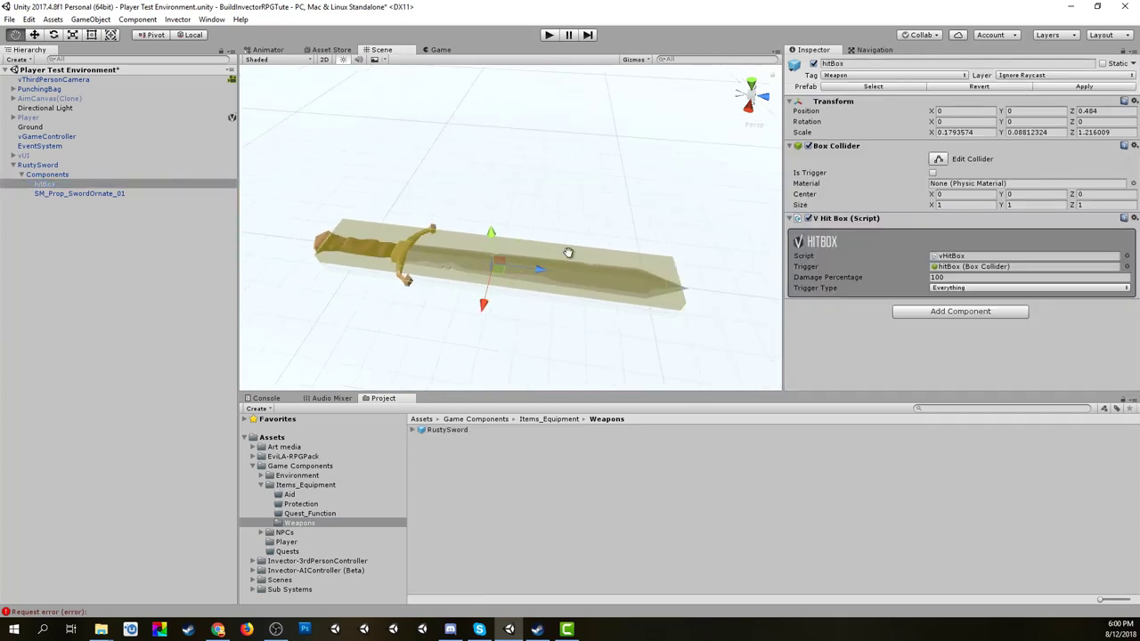
middle_drag(568, 253, 539, 318)
click(939, 160)
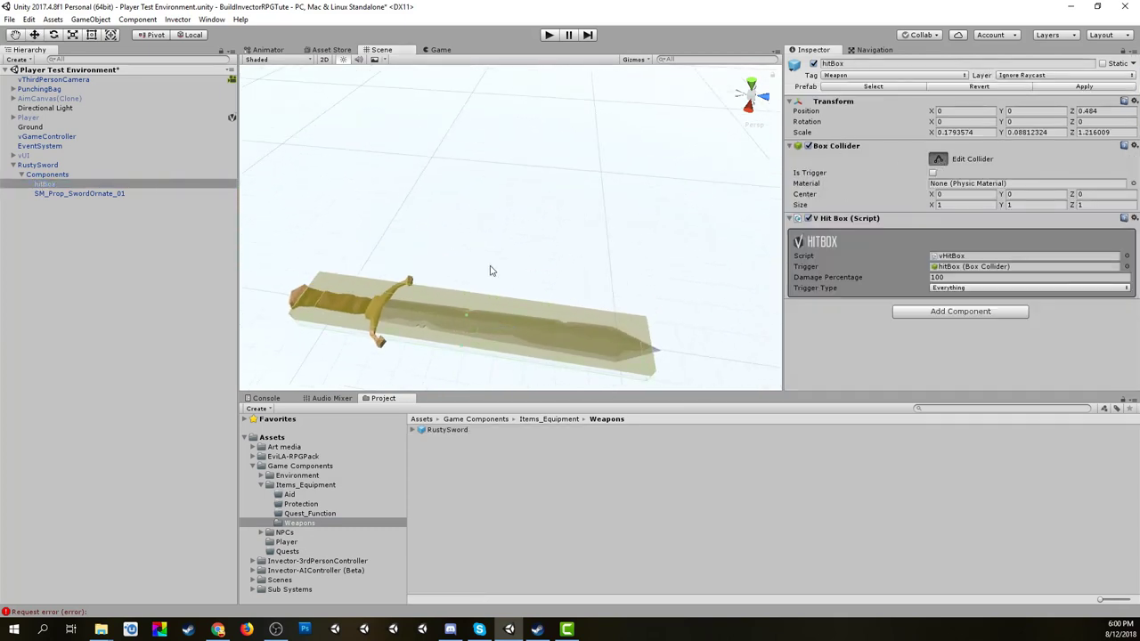
drag(311, 303, 370, 316)
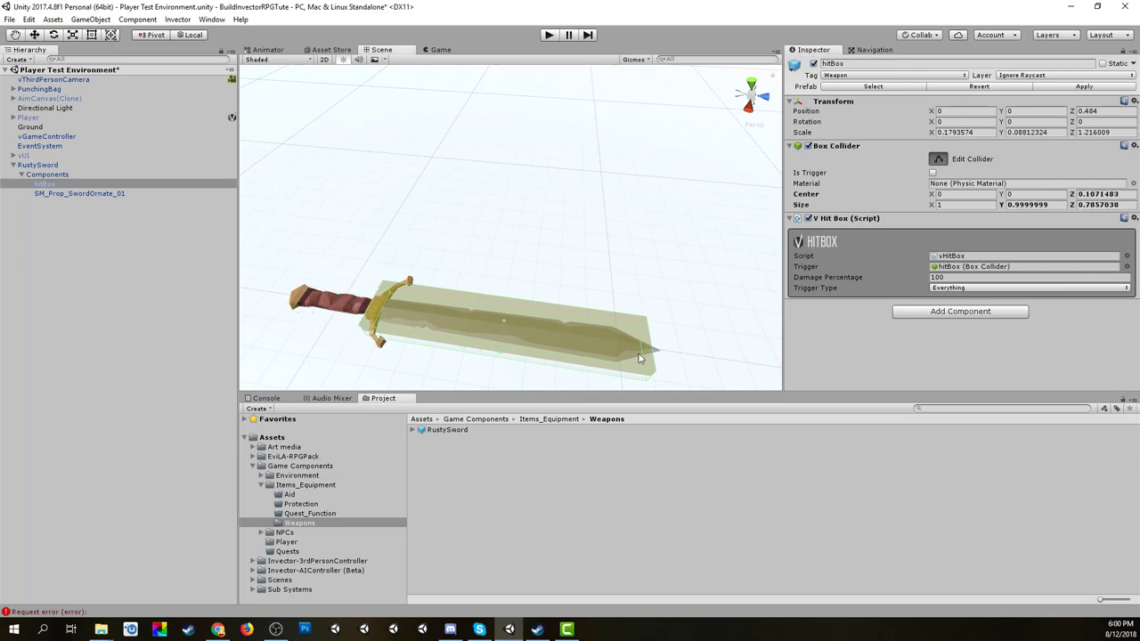
Extend the hitBox collider past the blade tip to a Z size of about 0.82 and finish editing the collider.
drag(647, 348, 665, 351)
middle_drag(632, 355, 598, 346)
drag(500, 324, 495, 323)
middle_drag(464, 330, 672, 374)
right_drag(672, 374, 607, 326)
middle_drag(607, 326, 575, 297)
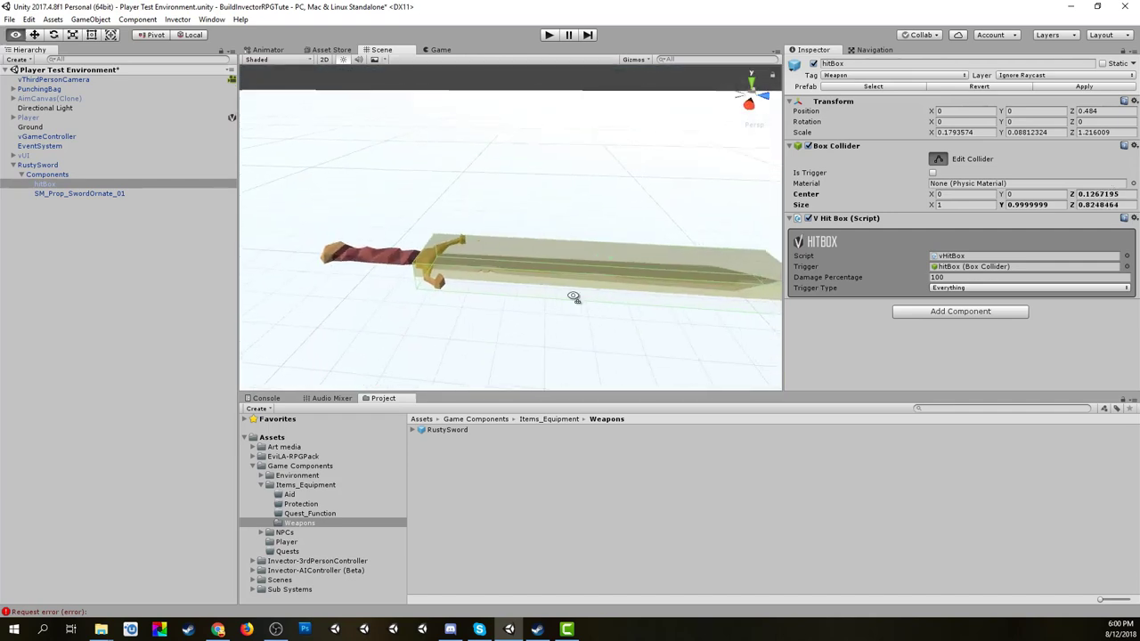
right_drag(575, 297, 606, 277)
middle_drag(611, 326, 636, 336)
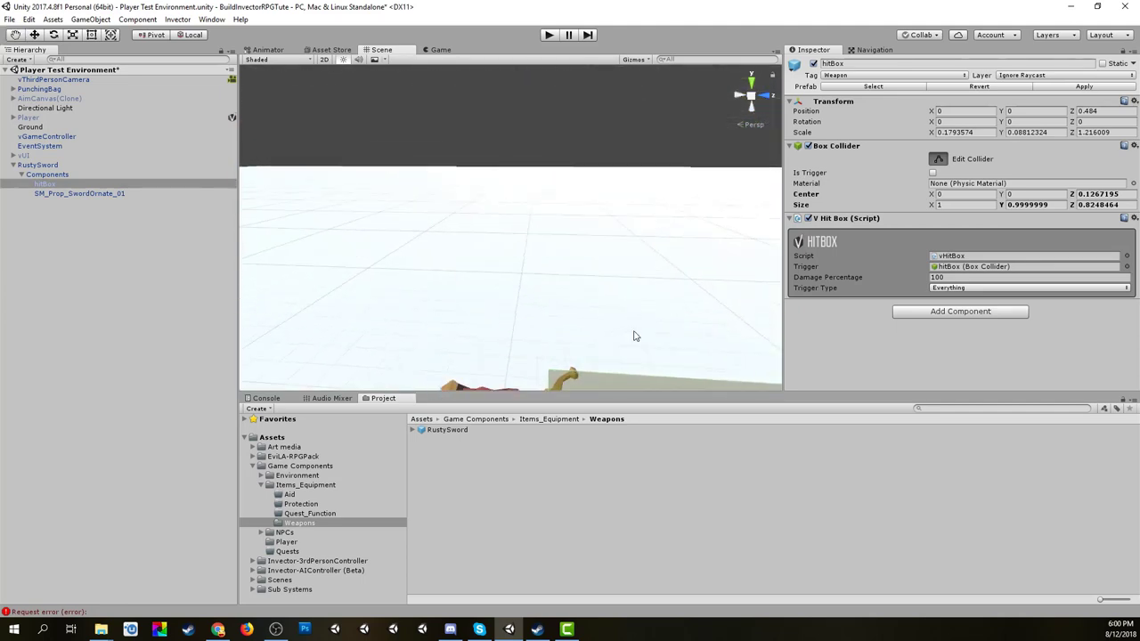
right_drag(636, 335, 700, 393)
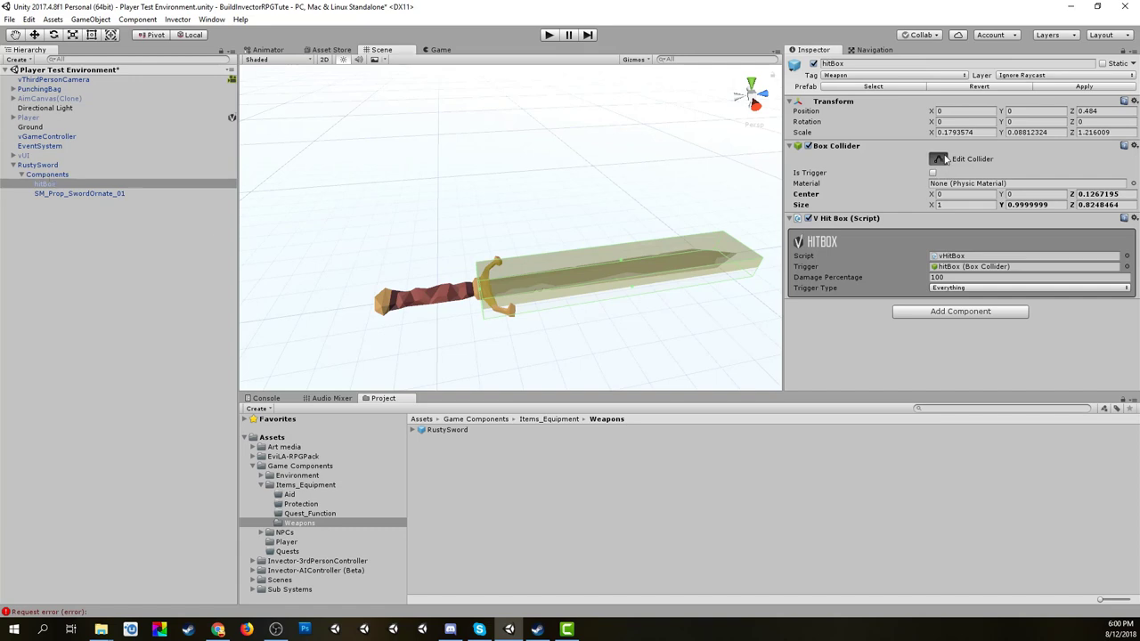
click(942, 160)
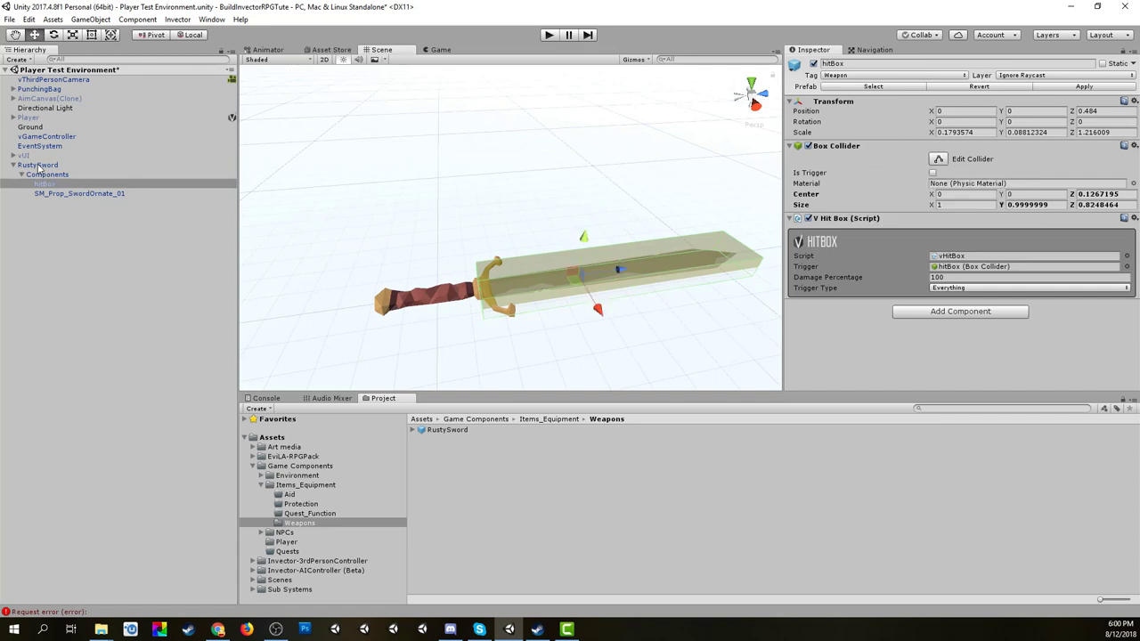
Review RustySword's Melee Weapon settings and assigned hit box, and apply the instance's changes to its prefab.
click(38, 166)
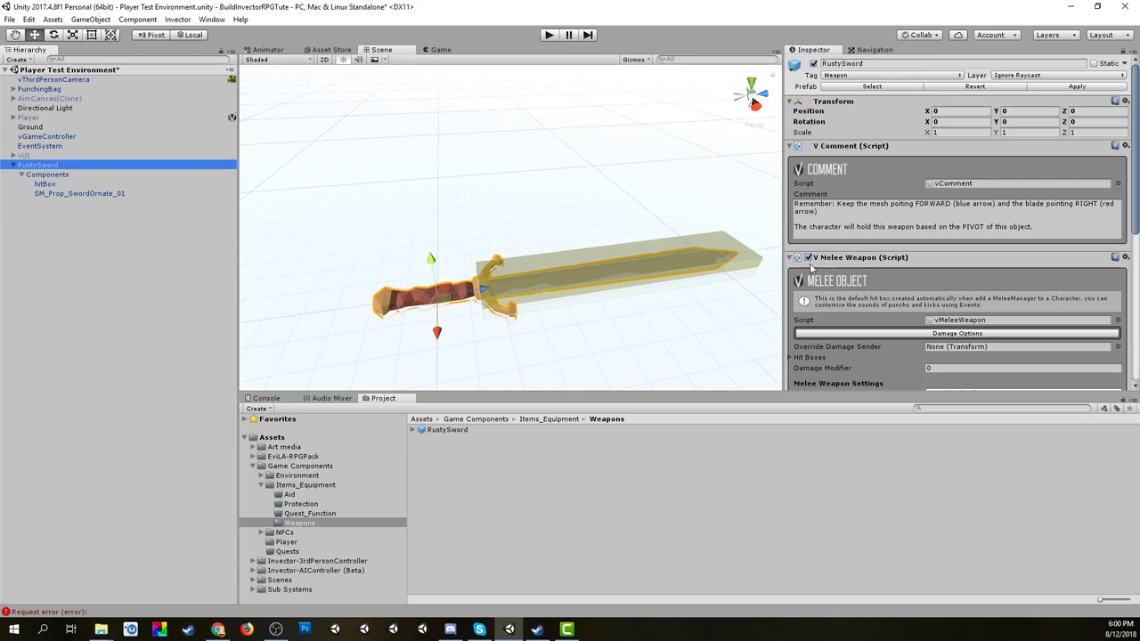
scroll(915, 331, down, 5)
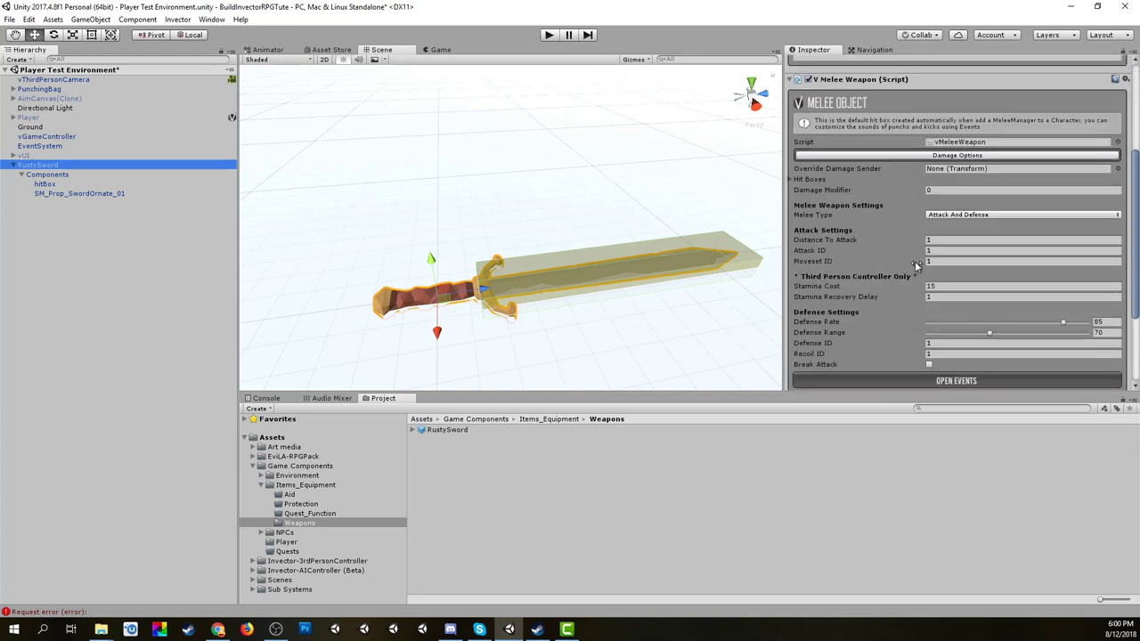
click(792, 180)
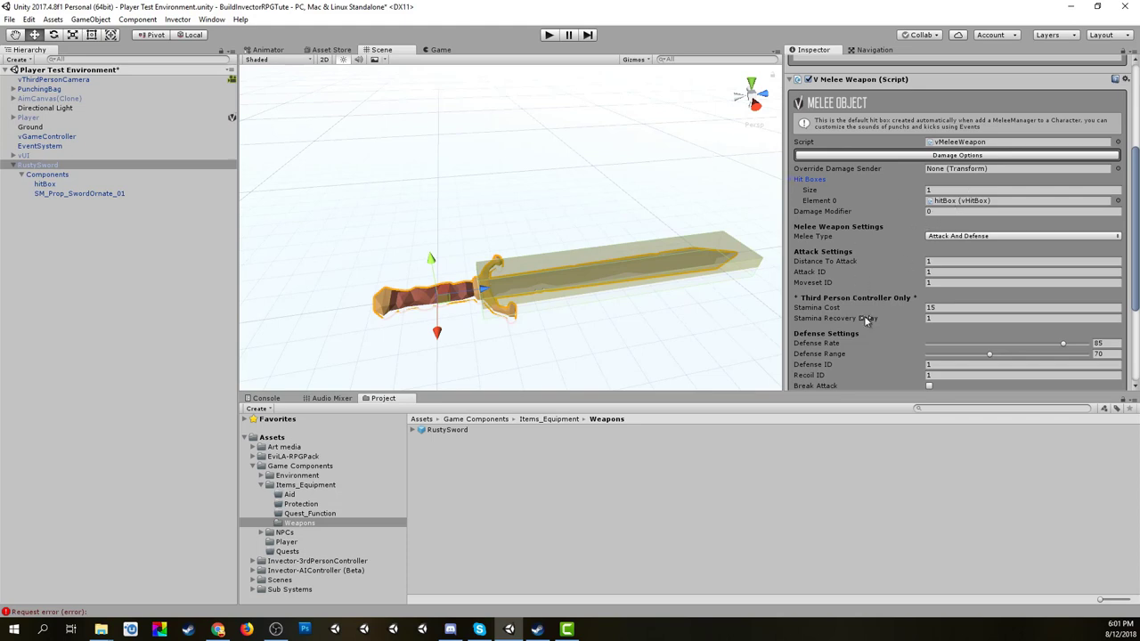
scroll(890, 323, down, 3)
scroll(904, 309, down, 2)
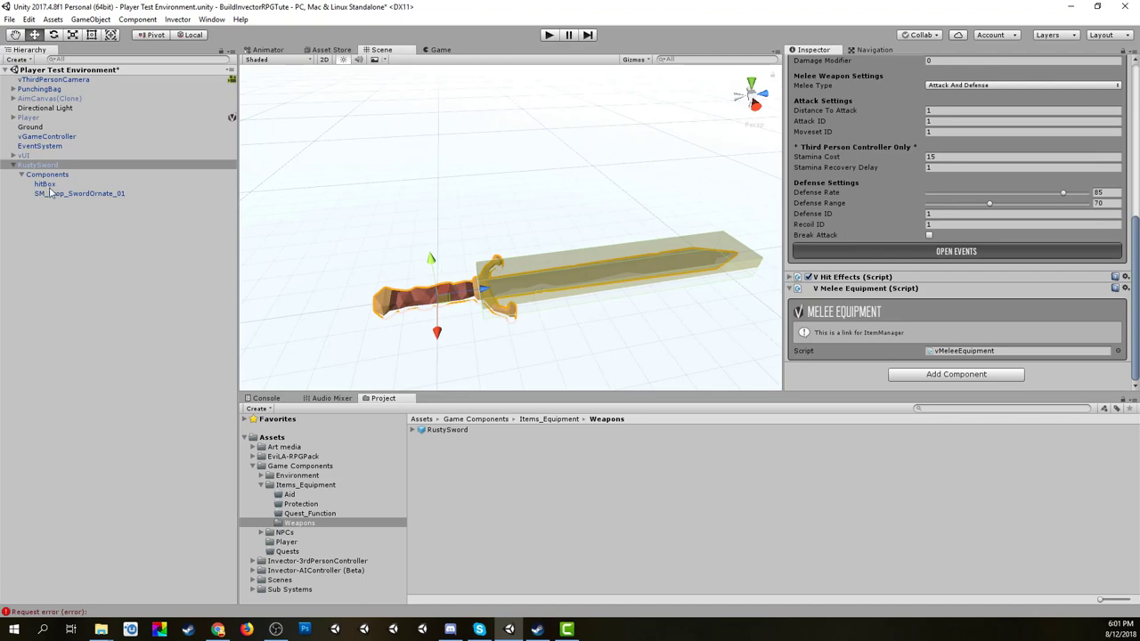
scroll(1124, 197, up, 9)
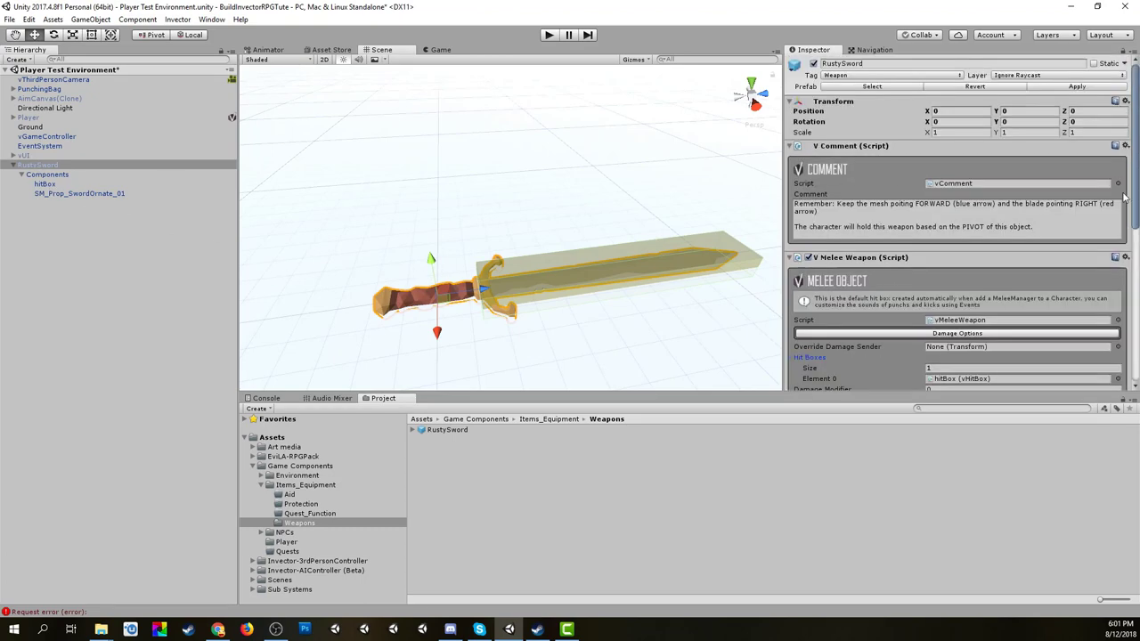
click(1080, 88)
click(21, 176)
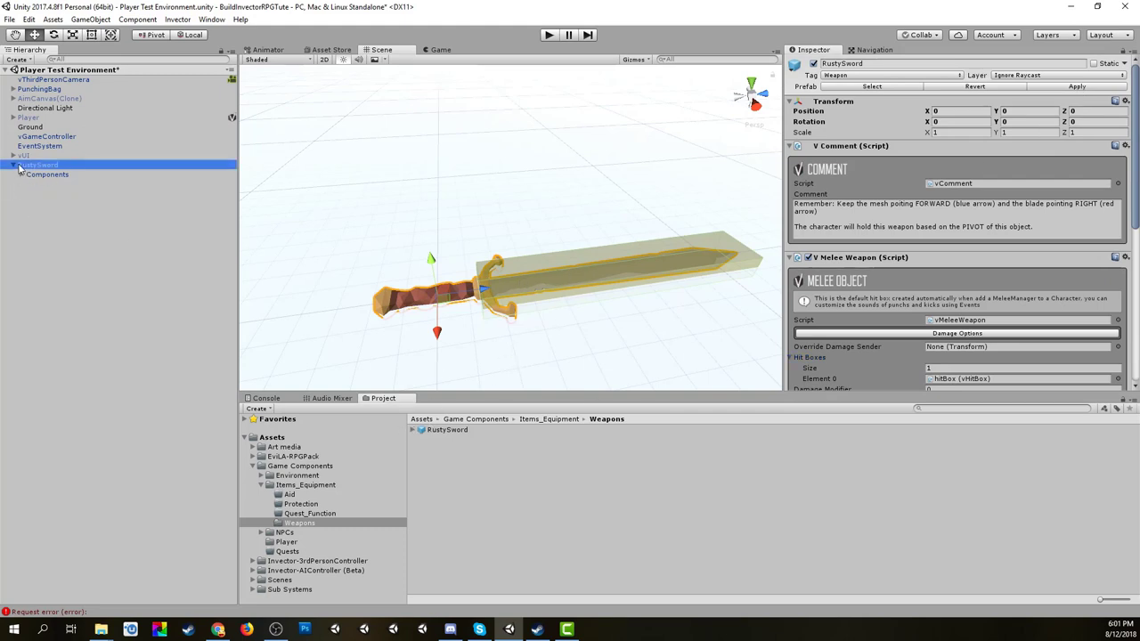
click(91, 258)
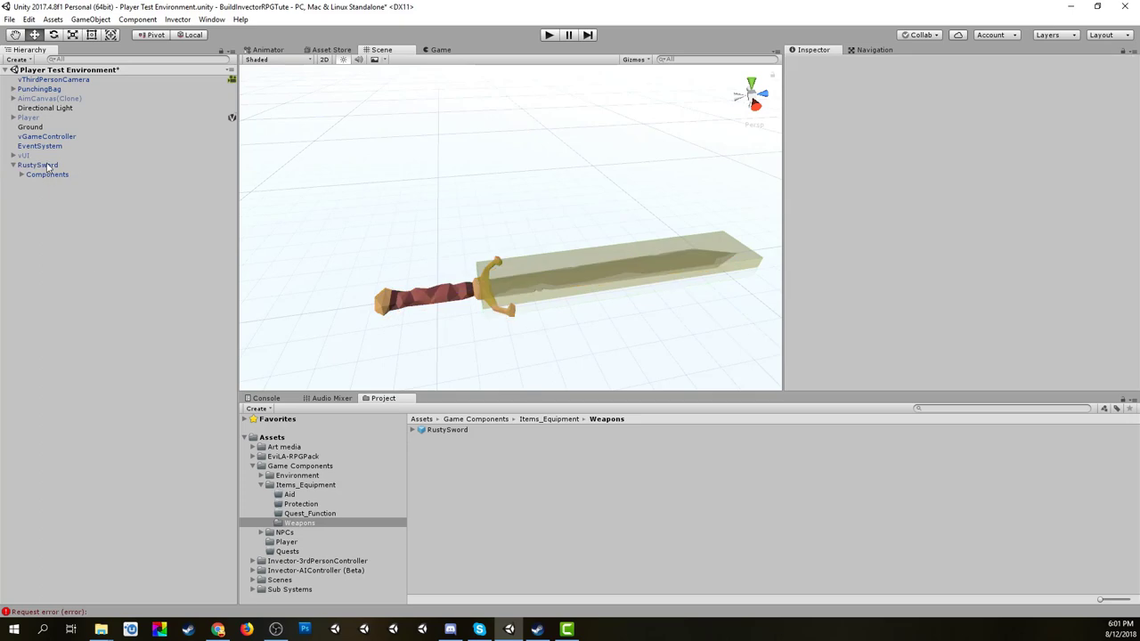
Reactivate the Player, AimCanvas(Clone) and vUI objects in the scene.
click(31, 111)
click(33, 118)
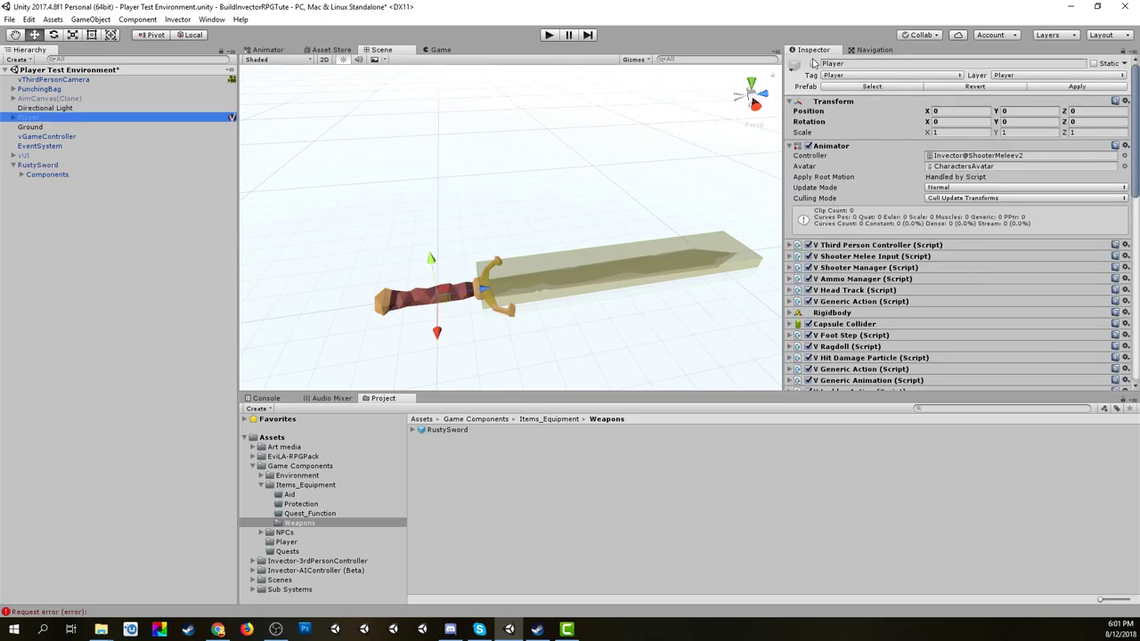
click(815, 62)
click(813, 64)
click(52, 99)
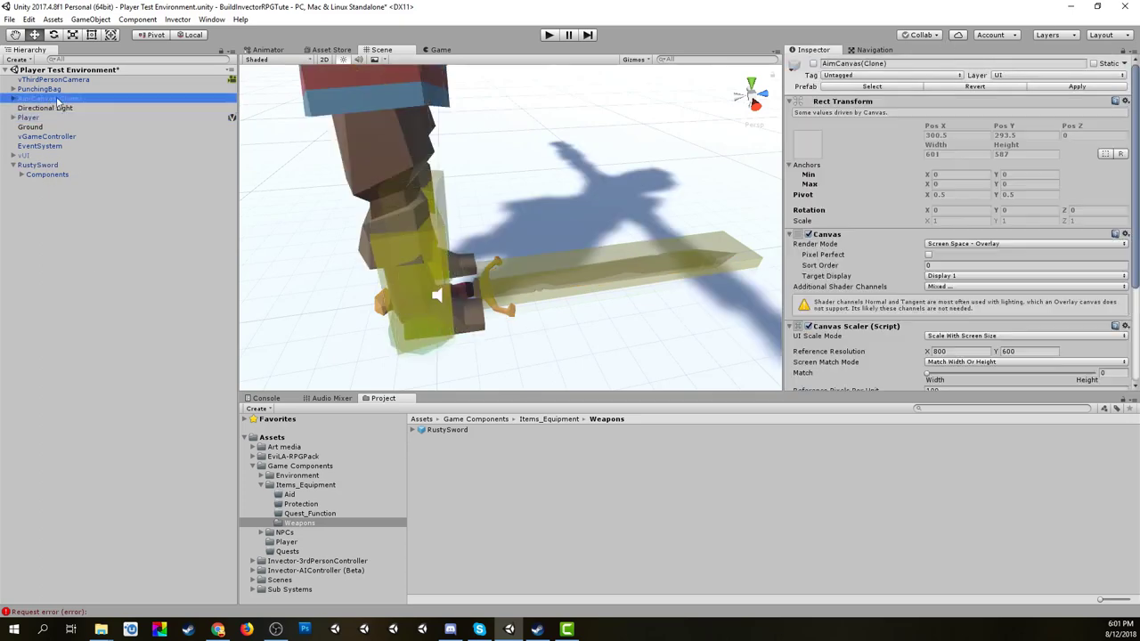
click(813, 64)
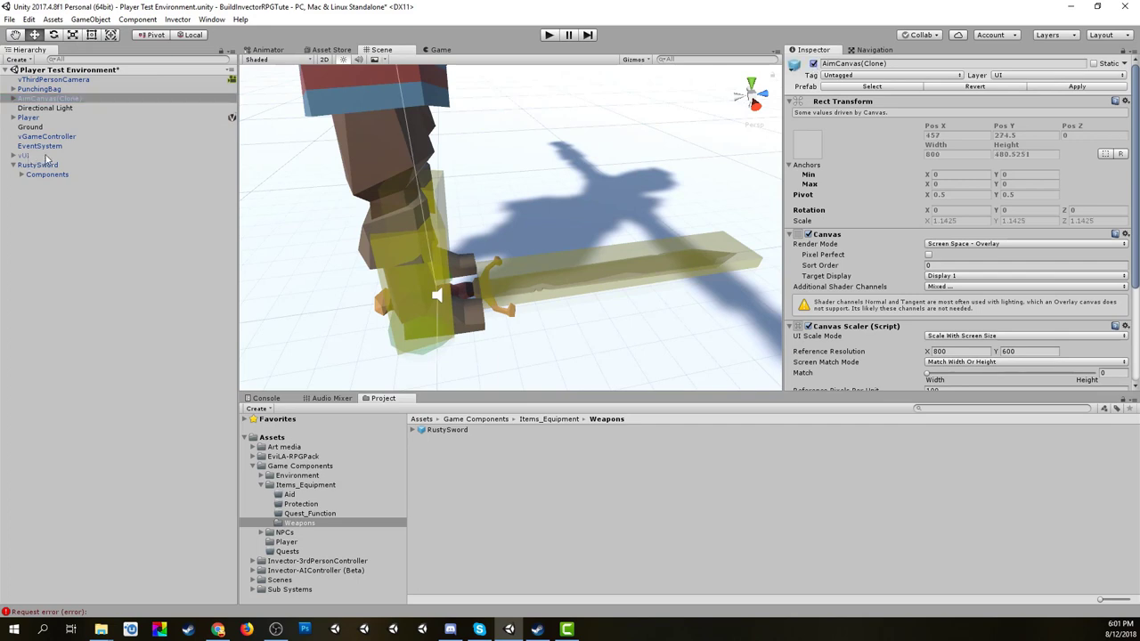
click(44, 155)
click(813, 63)
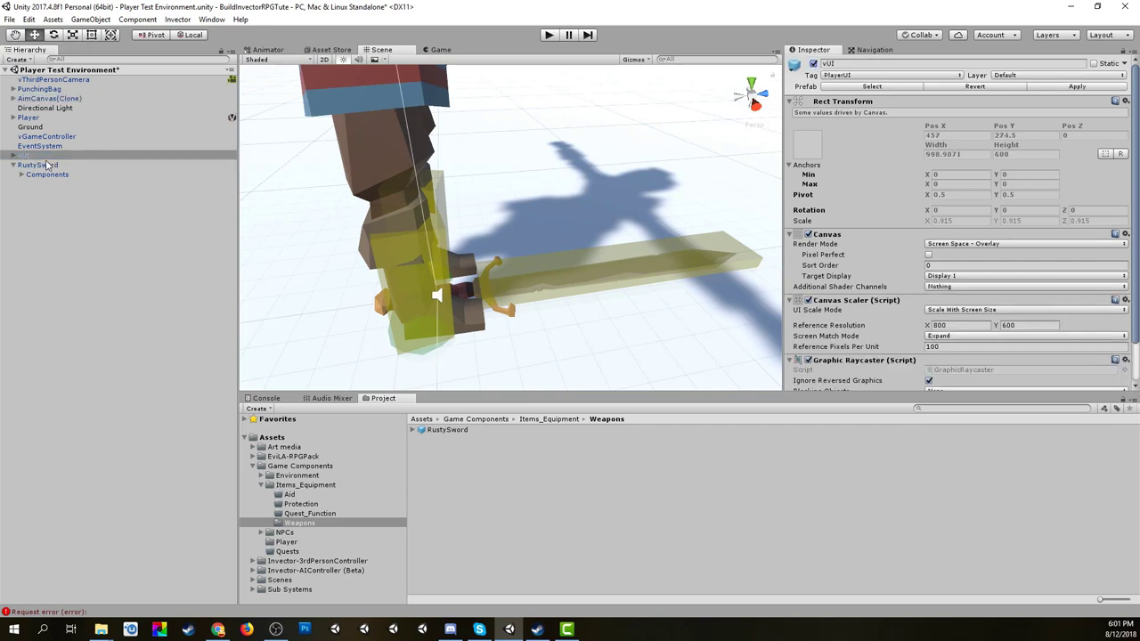
Deactivate the RustySword instance in the scene, leaving the character in view.
click(44, 165)
click(812, 64)
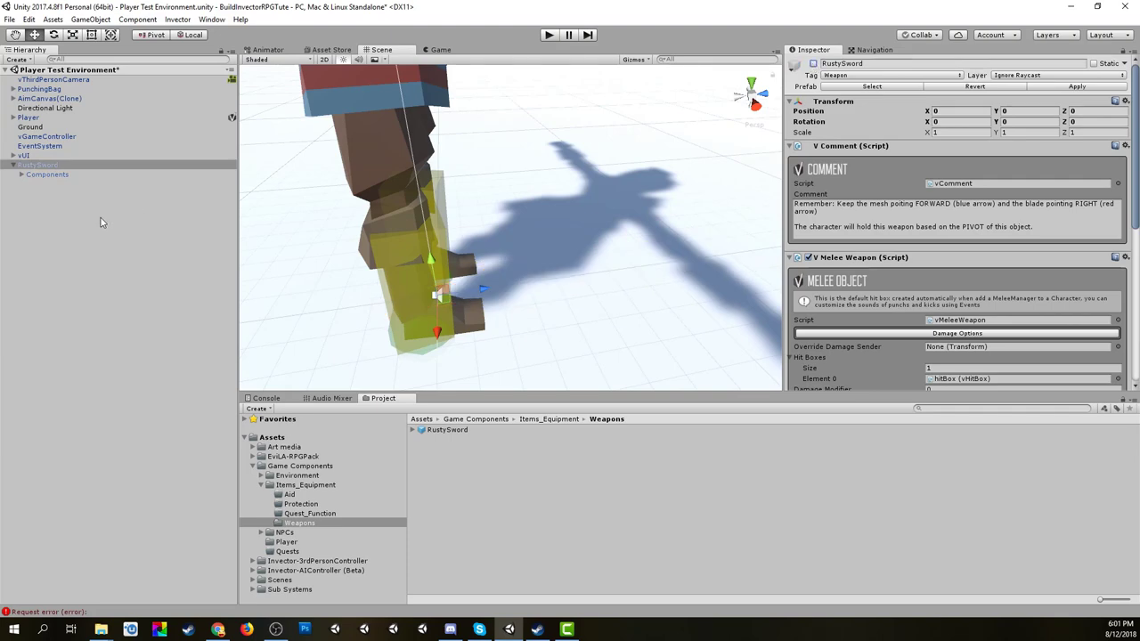
scroll(535, 263, down, 10)
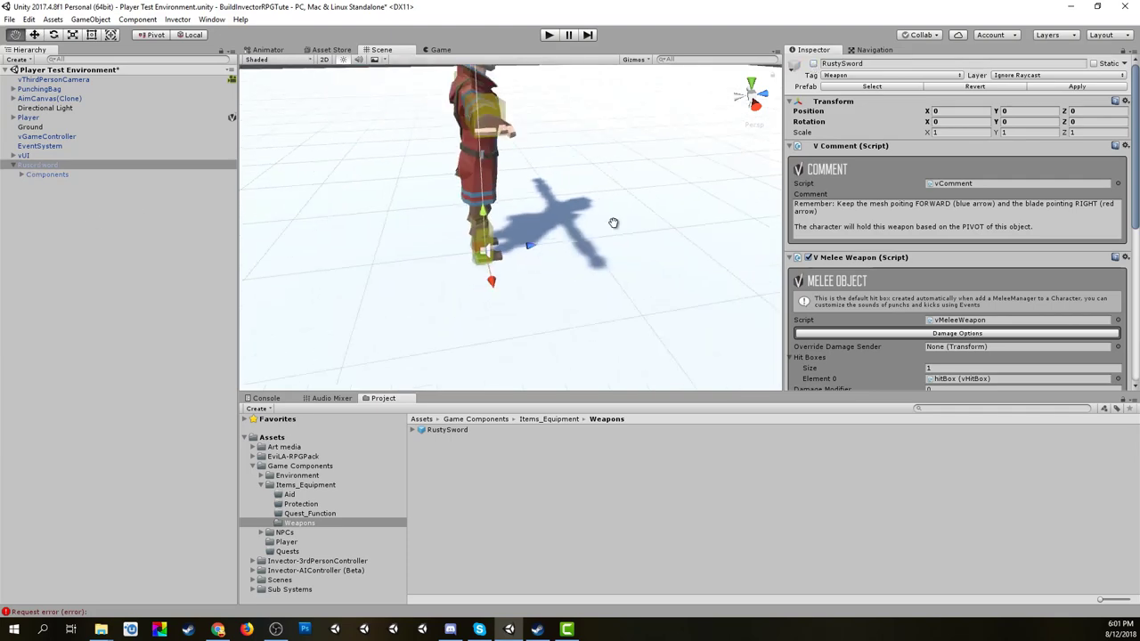
right_drag(613, 224, 527, 305)
middle_drag(591, 276, 546, 269)
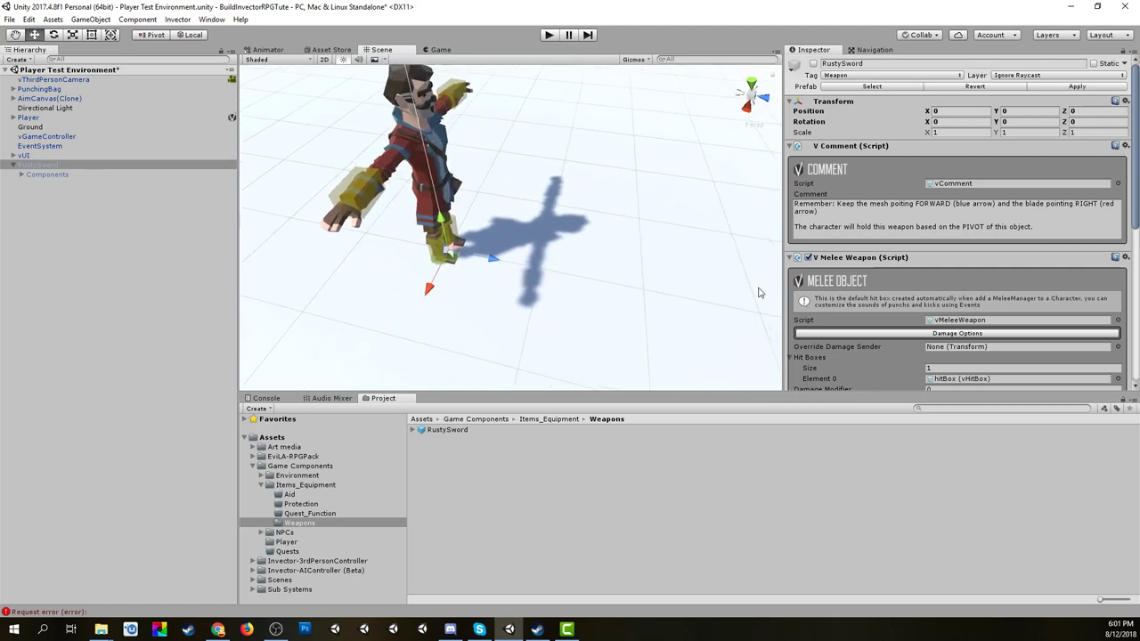
Add vGreatSword to the start items in the Player's Item Manager.
click(33, 118)
scroll(984, 320, down, 10)
scroll(984, 323, down, 5)
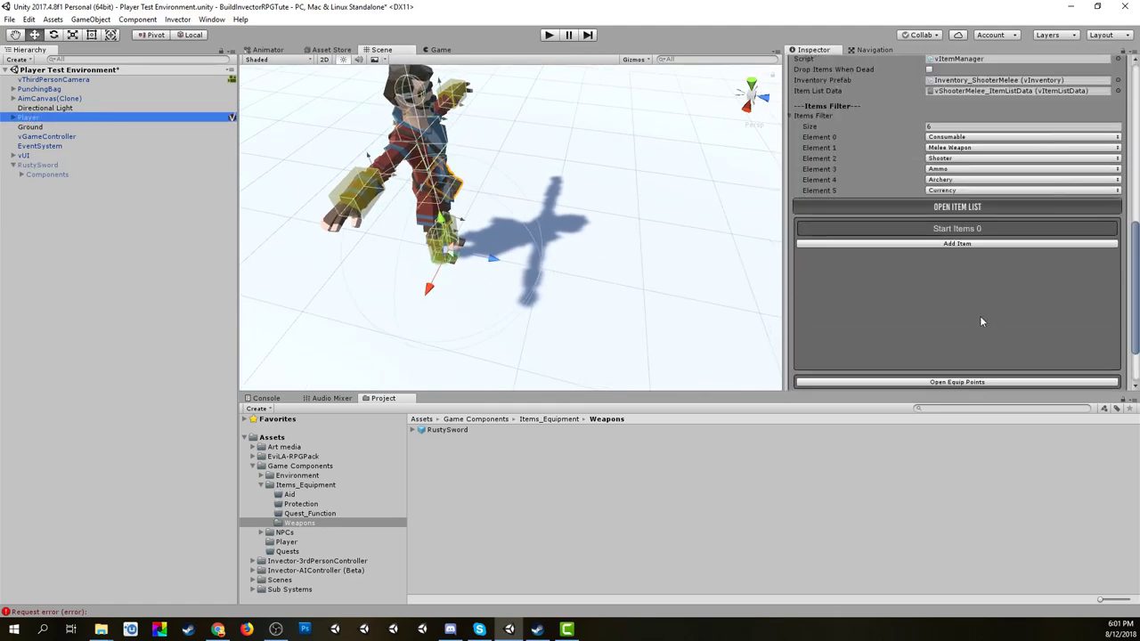
click(964, 244)
click(996, 247)
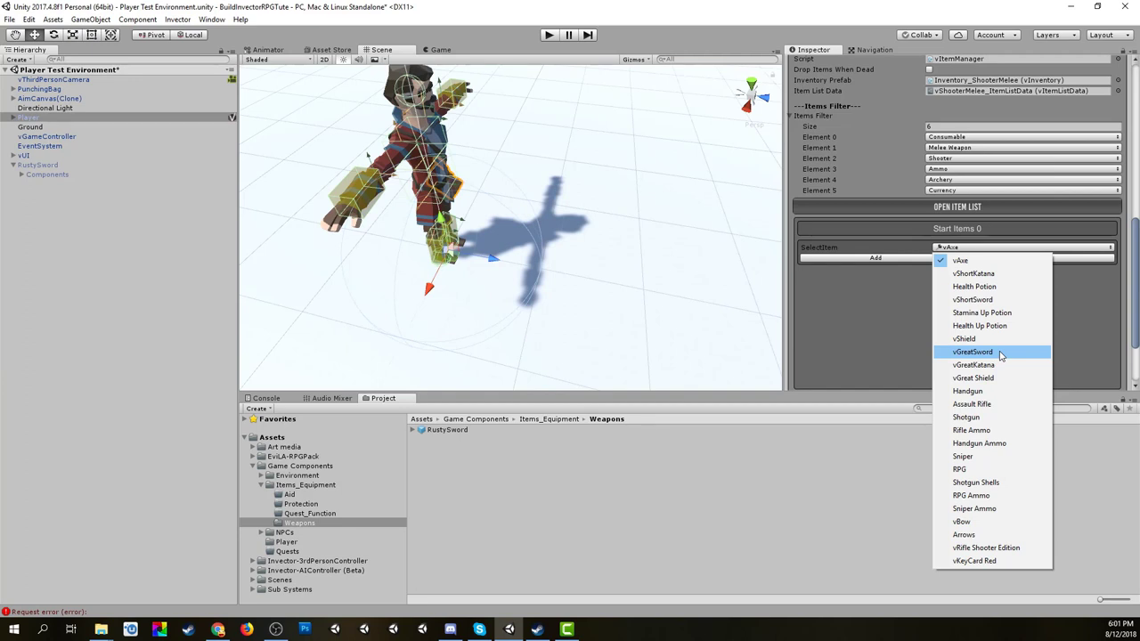
click(999, 353)
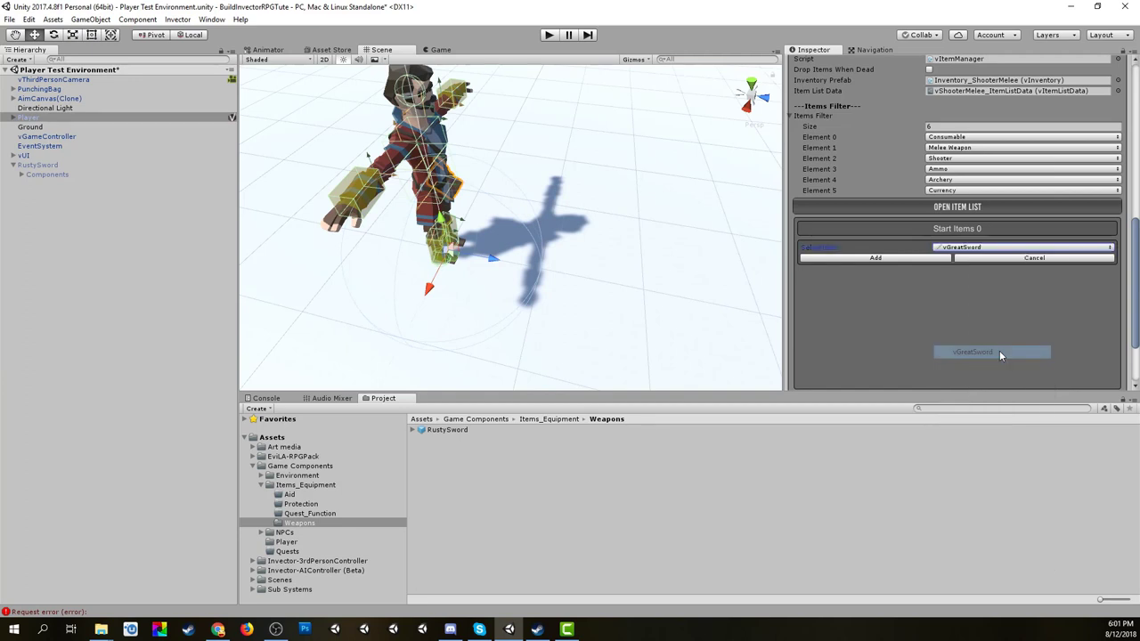
click(878, 258)
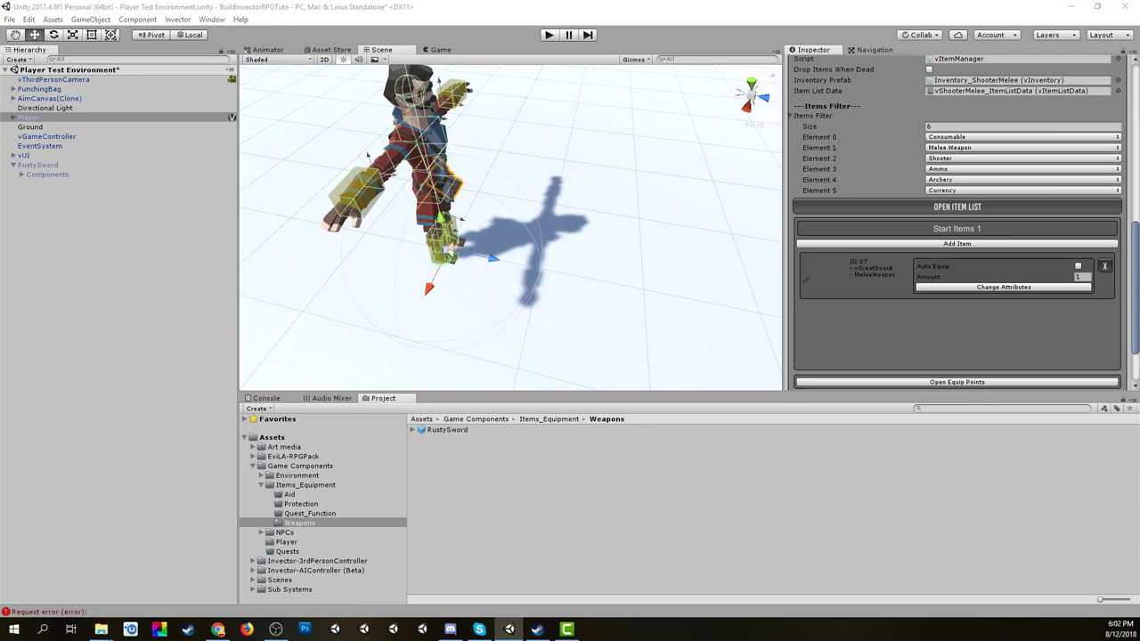
In the item list, assign the RustySword prefab as vGreatSword's Original Object and close the list editor.
drag(0, 64, 503, 39)
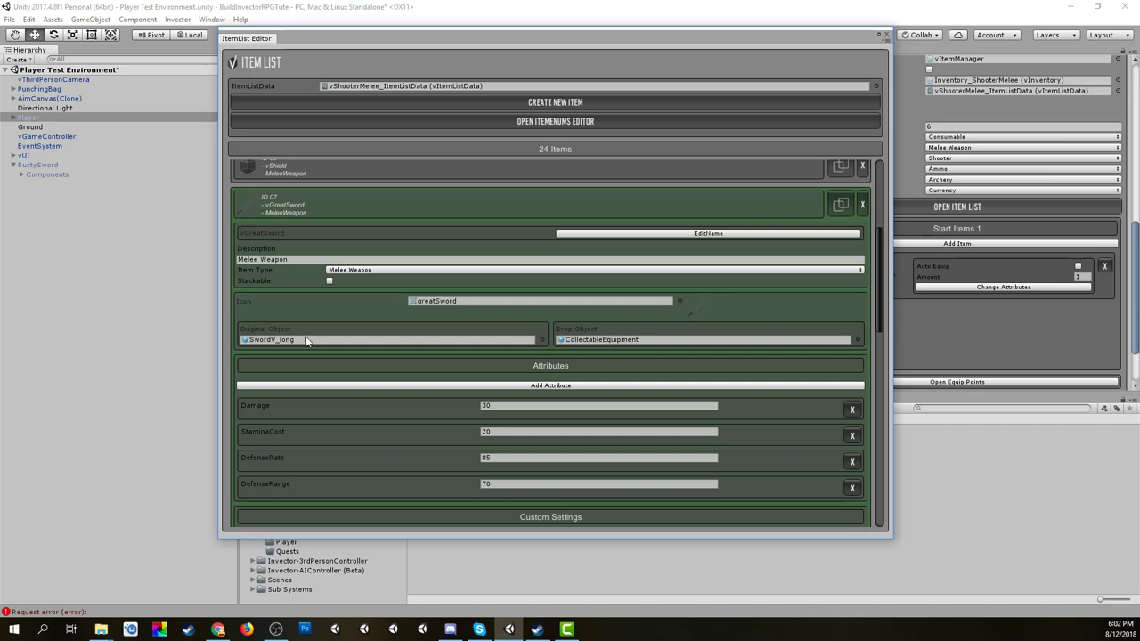
click(543, 338)
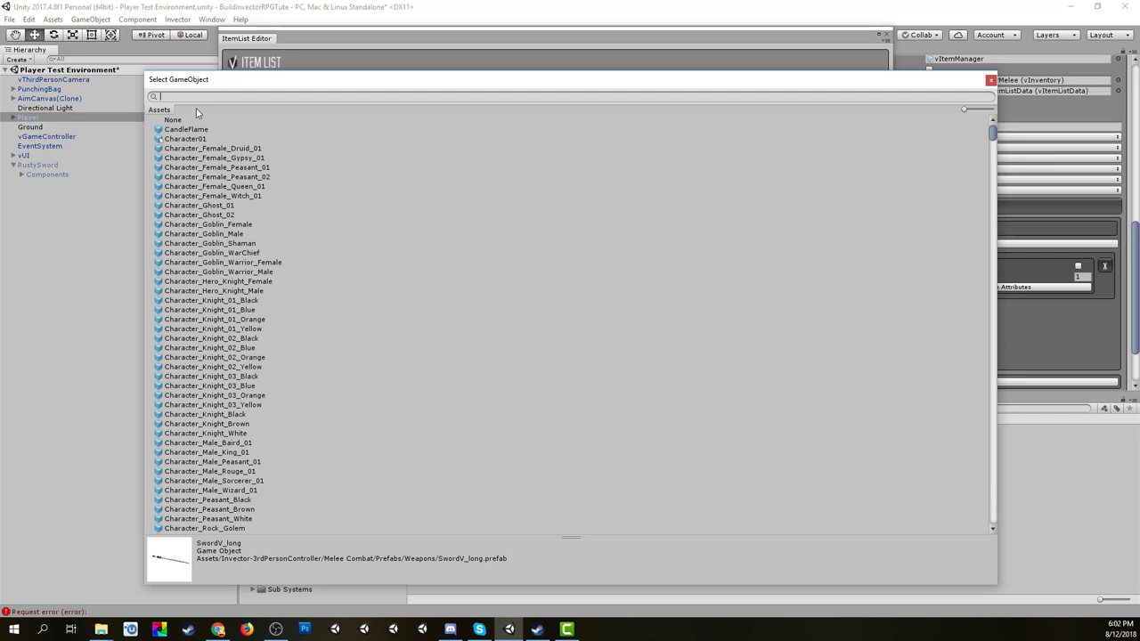
text(rusty)
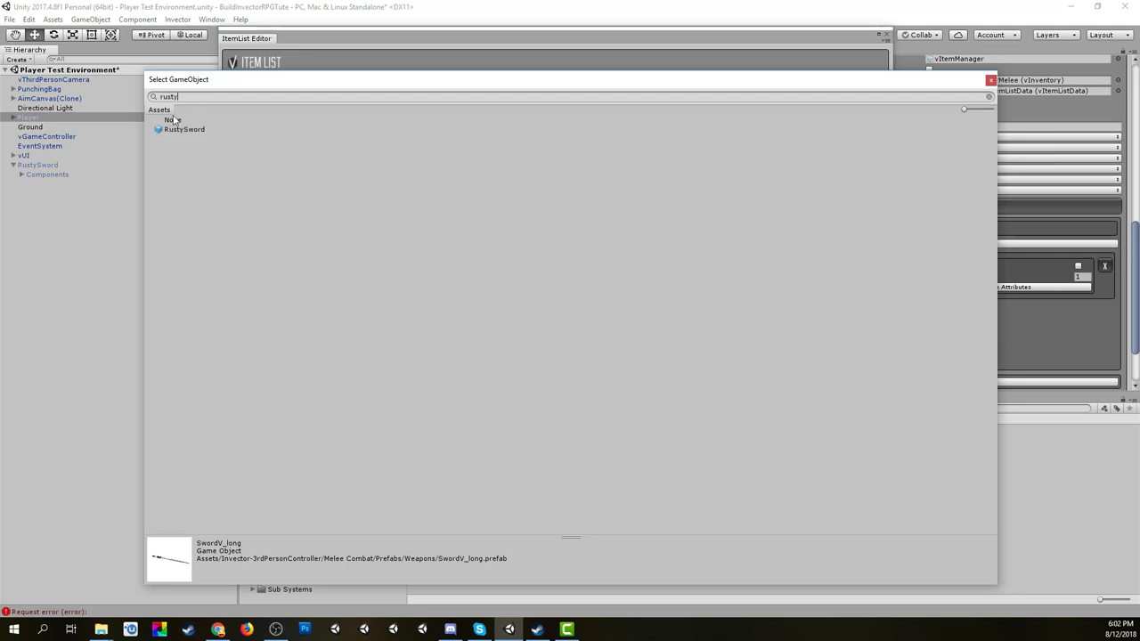
double_click(183, 130)
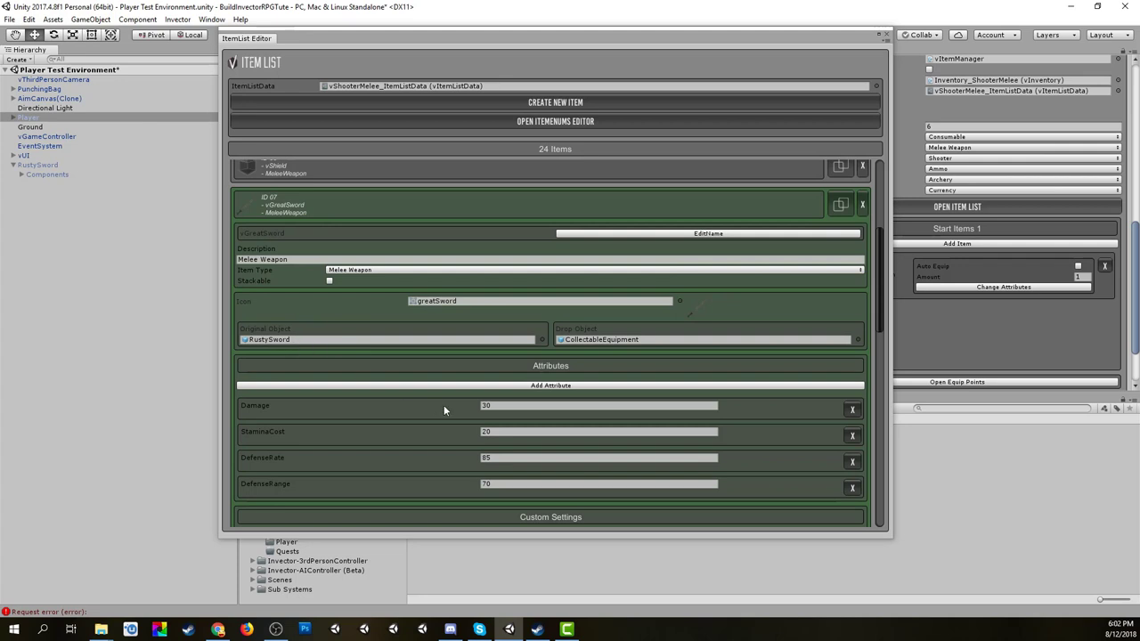
scroll(416, 441, down, 3)
scroll(417, 445, up, 7)
click(391, 345)
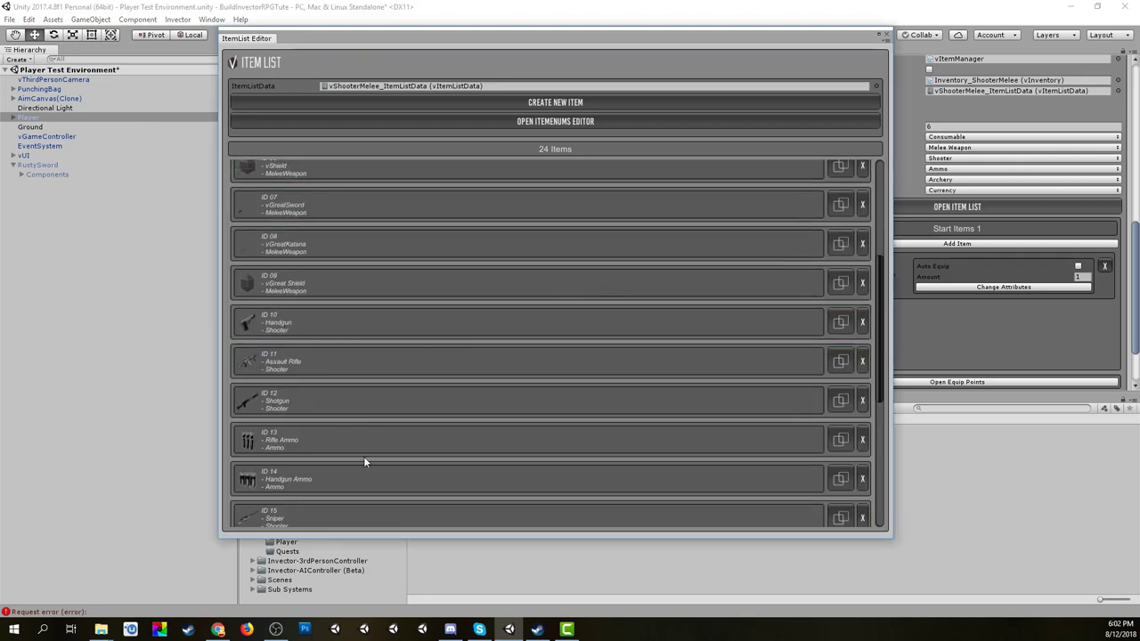
scroll(363, 456, down, 3)
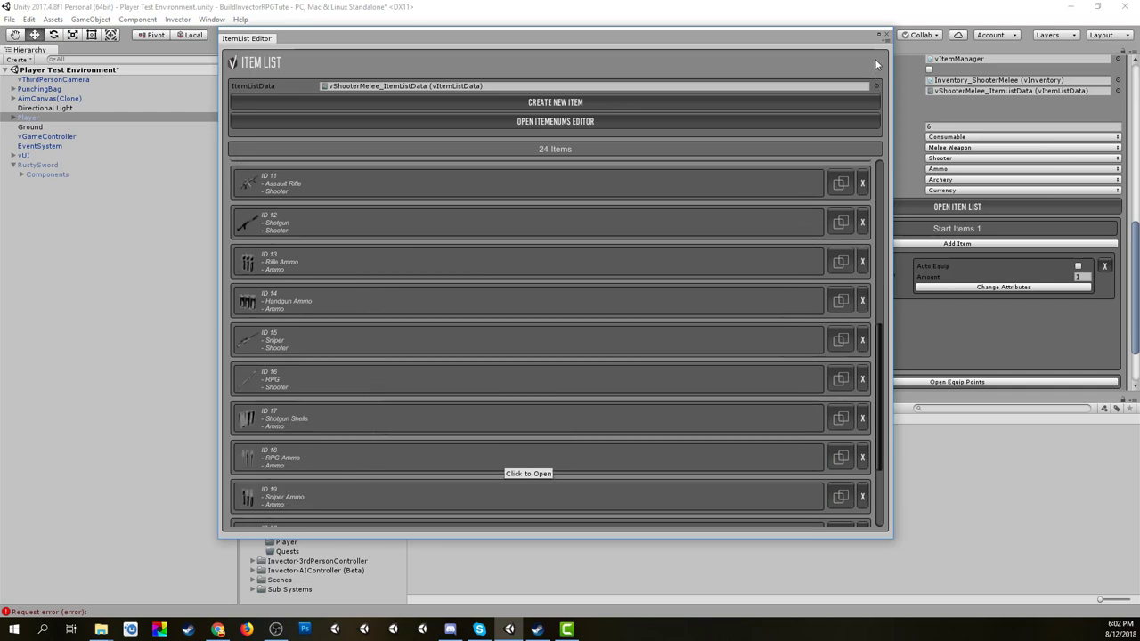
click(886, 36)
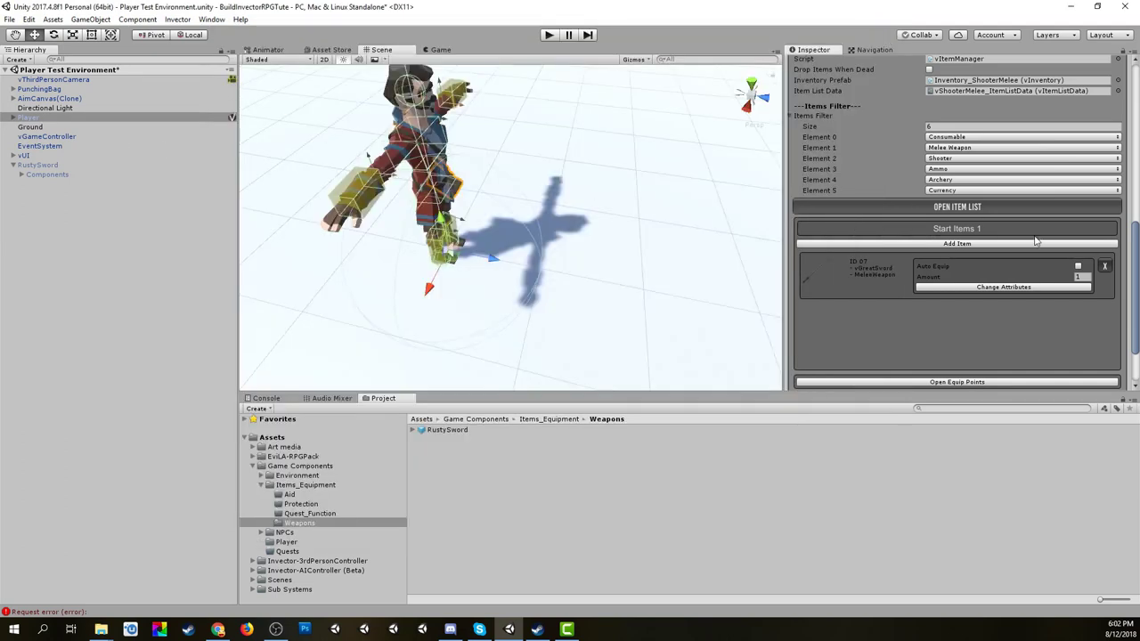
Enable Auto Equip for the vGreatSword start item on the Player.
scroll(1036, 241, up, 10)
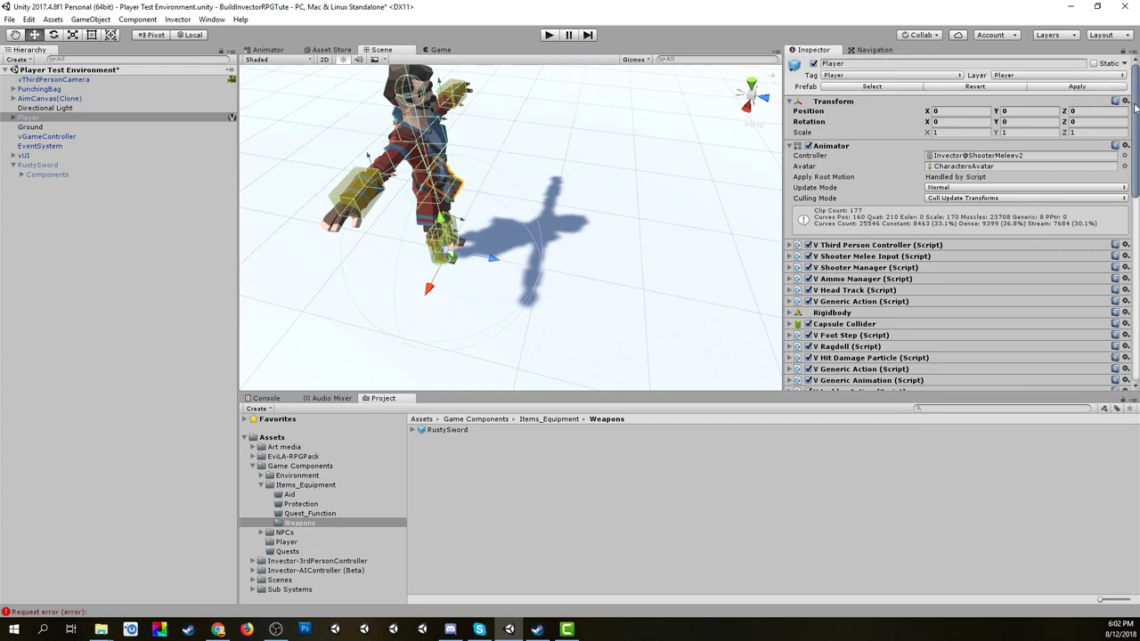
scroll(1075, 285, down, 10)
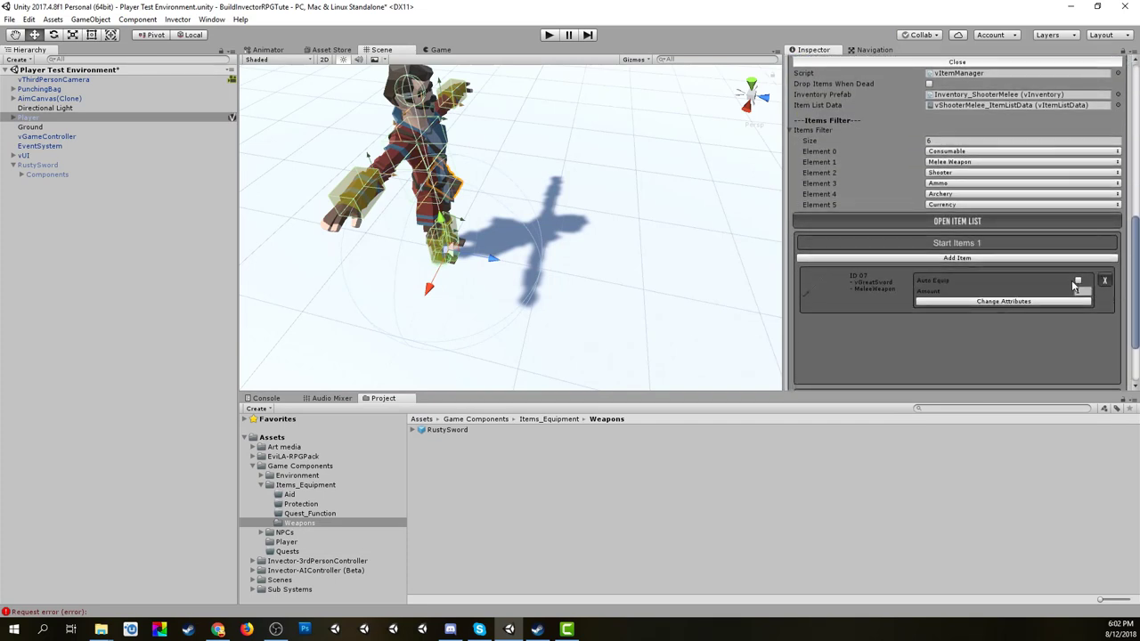
click(1079, 281)
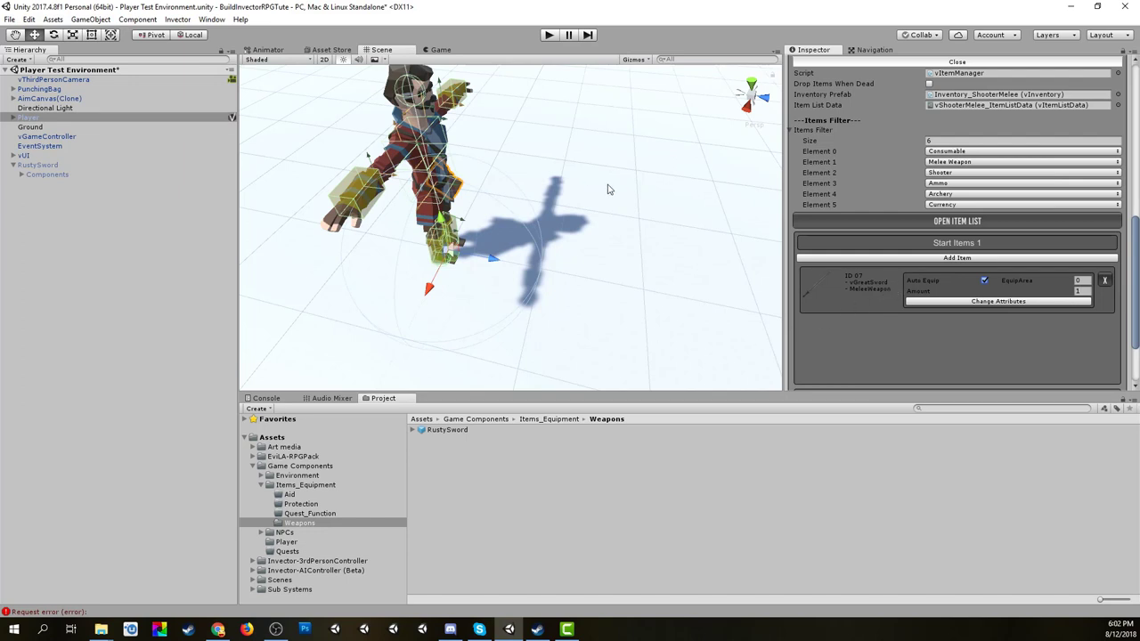
Run the game and test the equipped sword with several attacks on the punching bag.
click(437, 50)
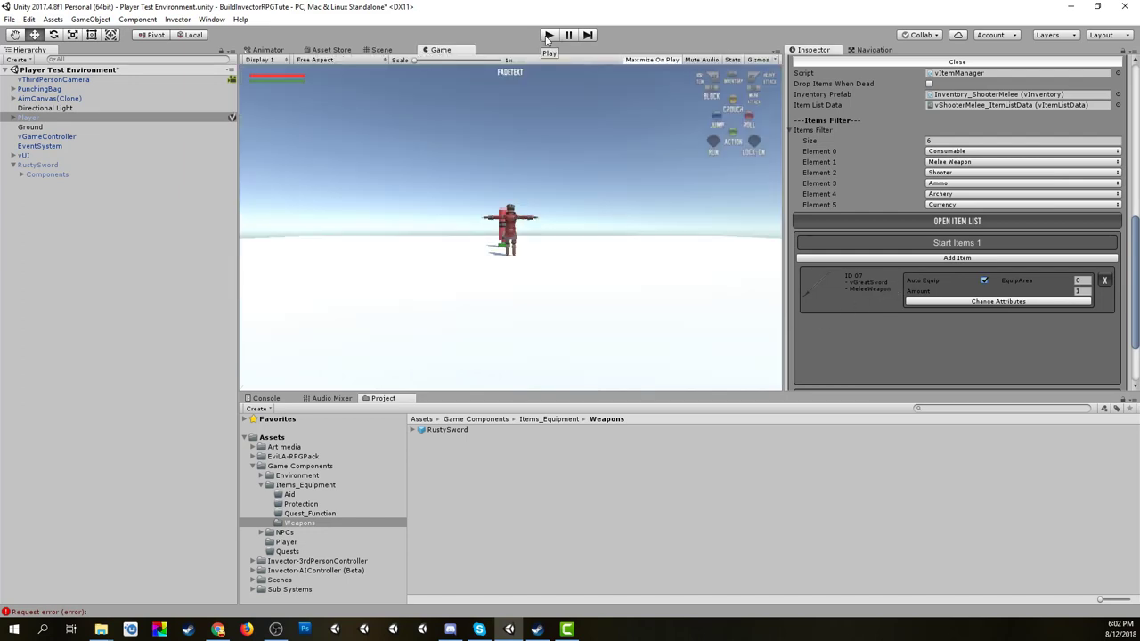
click(549, 35)
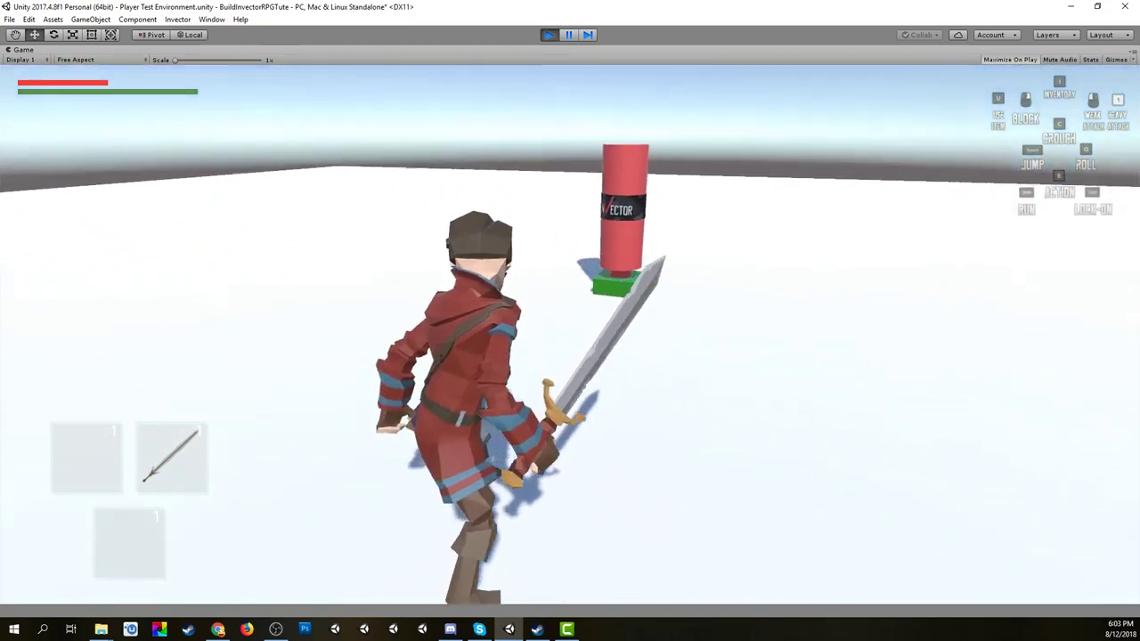
click(570, 335)
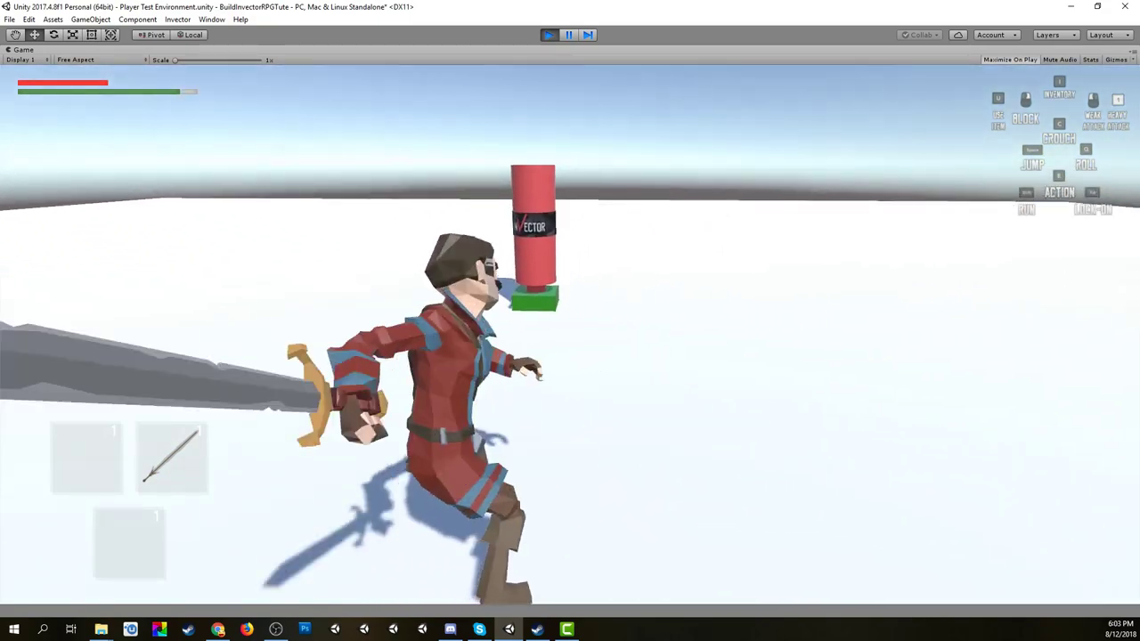
click(570, 334)
click(570, 335)
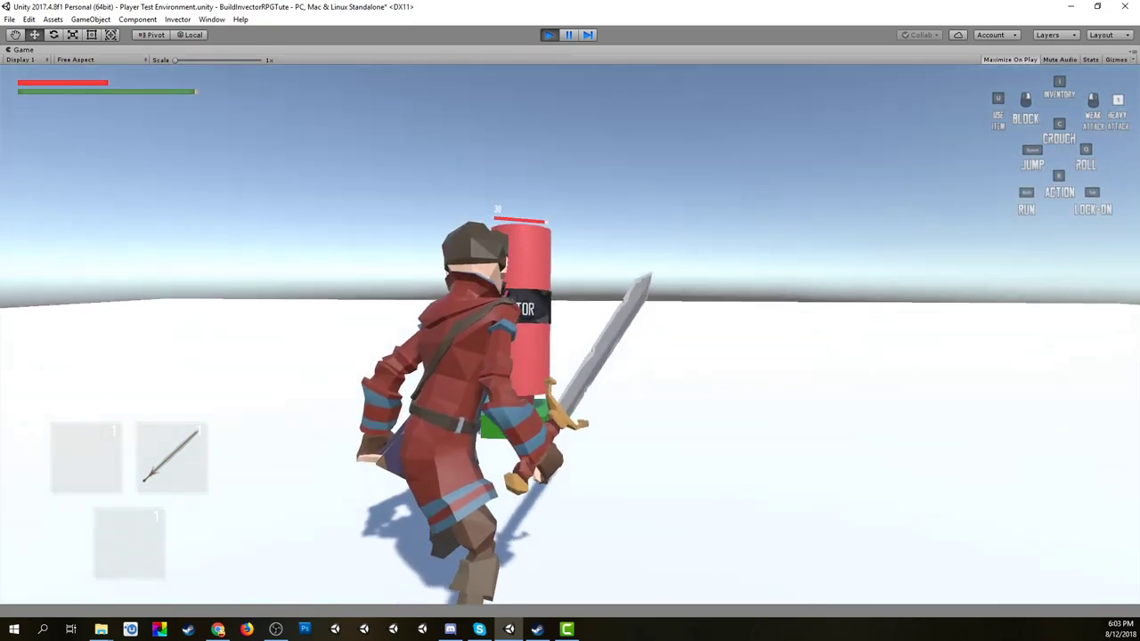
click(571, 335)
click(571, 335)
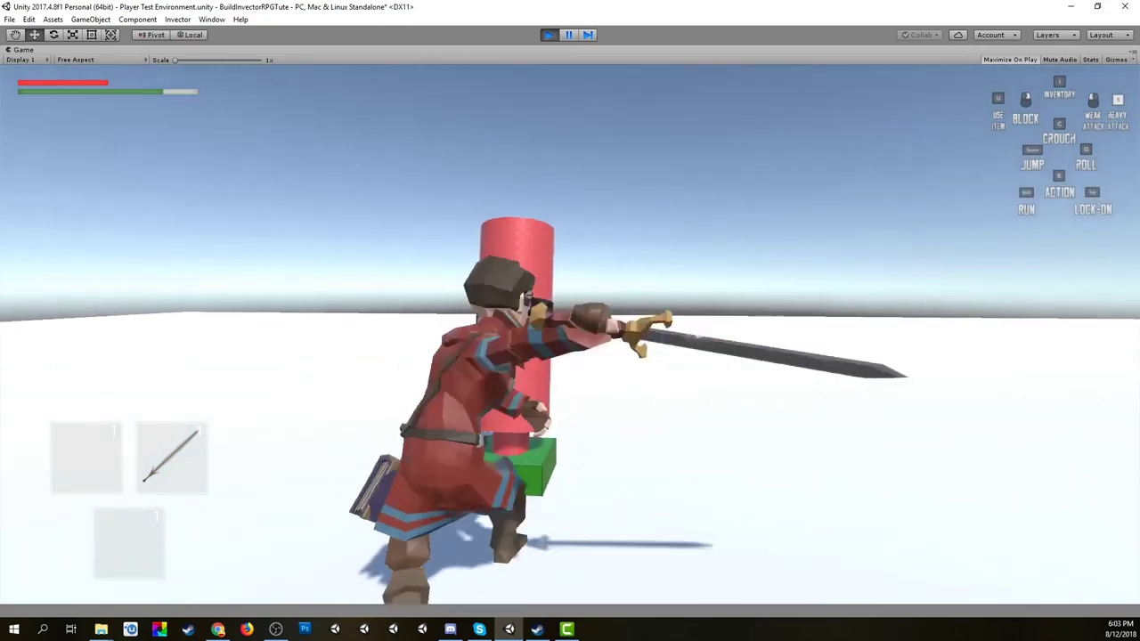
click(570, 335)
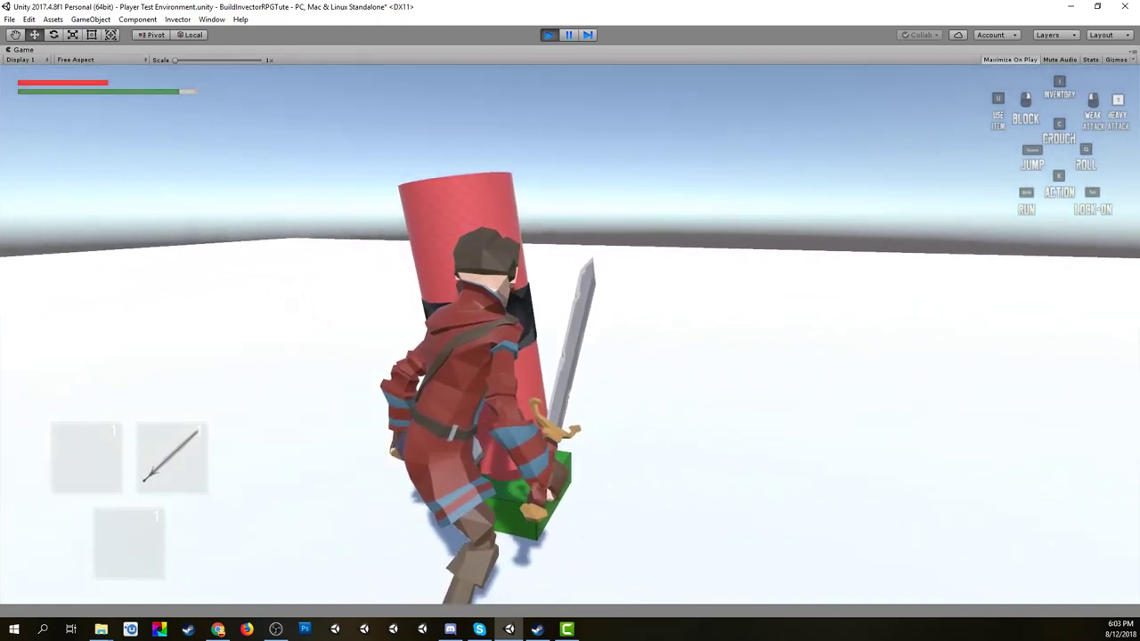
Move the character around in several directions to examine how the sword sits in the hand.
key(s)
key(a)
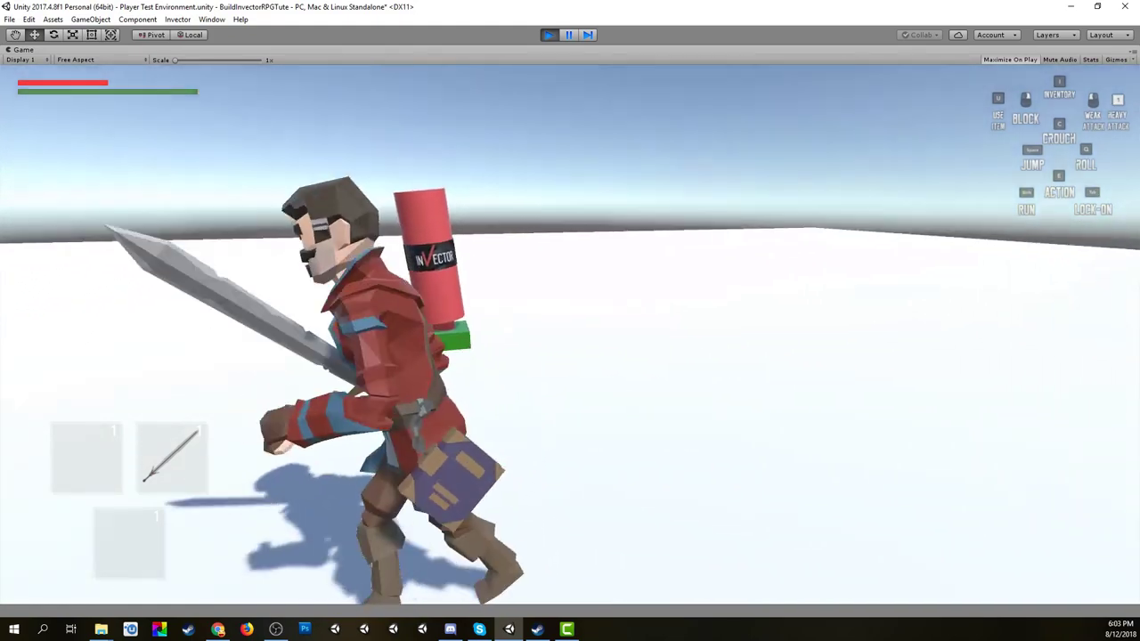
key(d)
key(s)
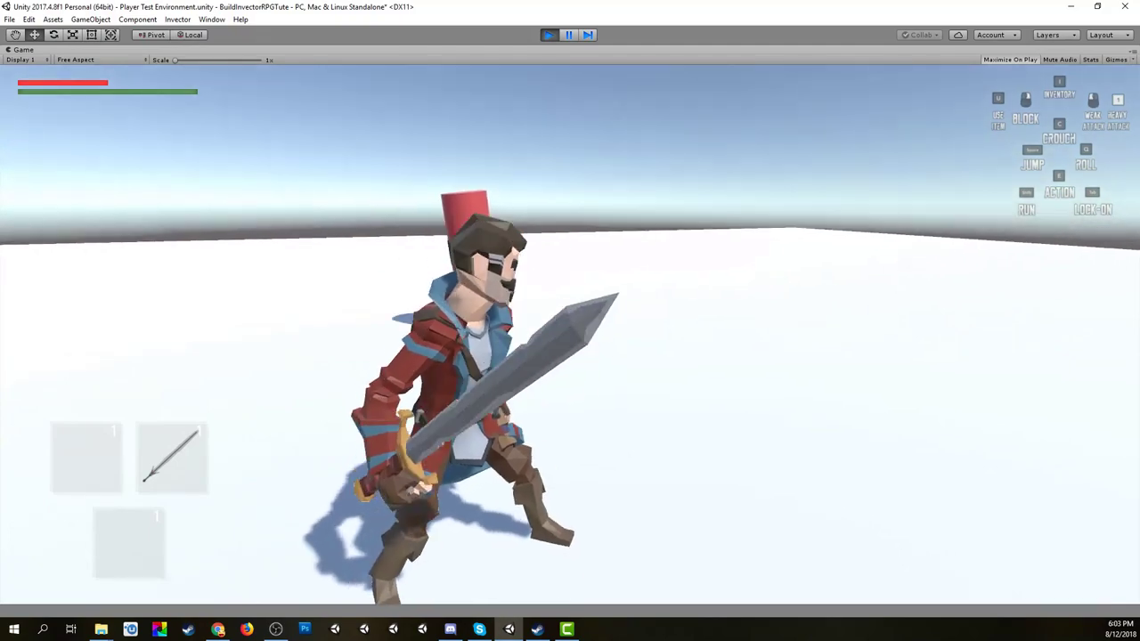
key(w)
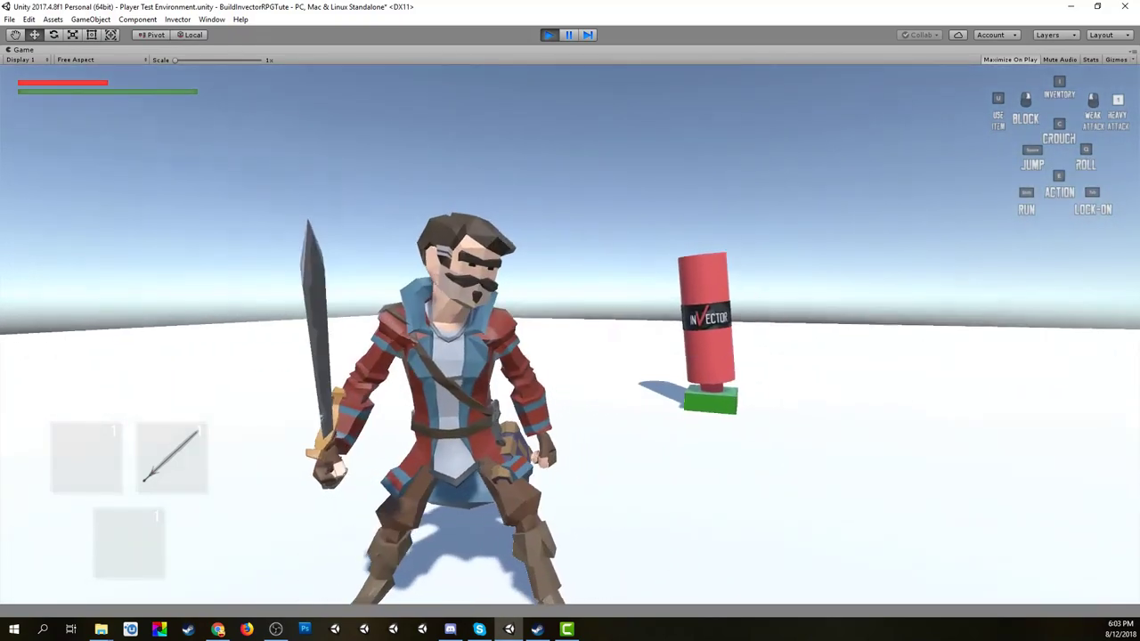
key(w)
key(s)
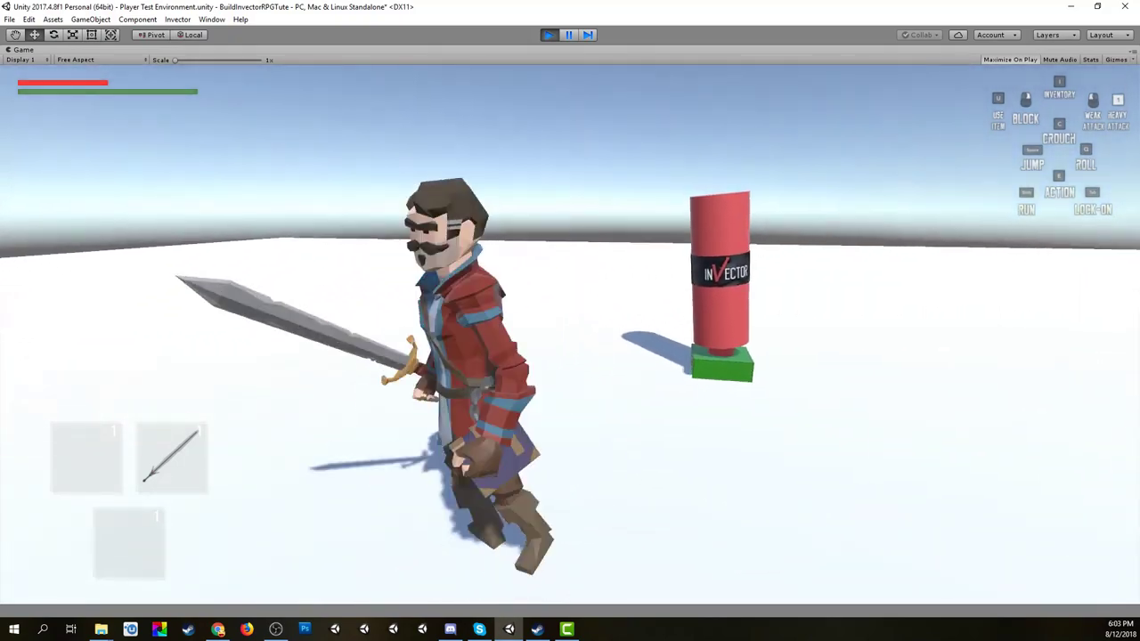
key(d)
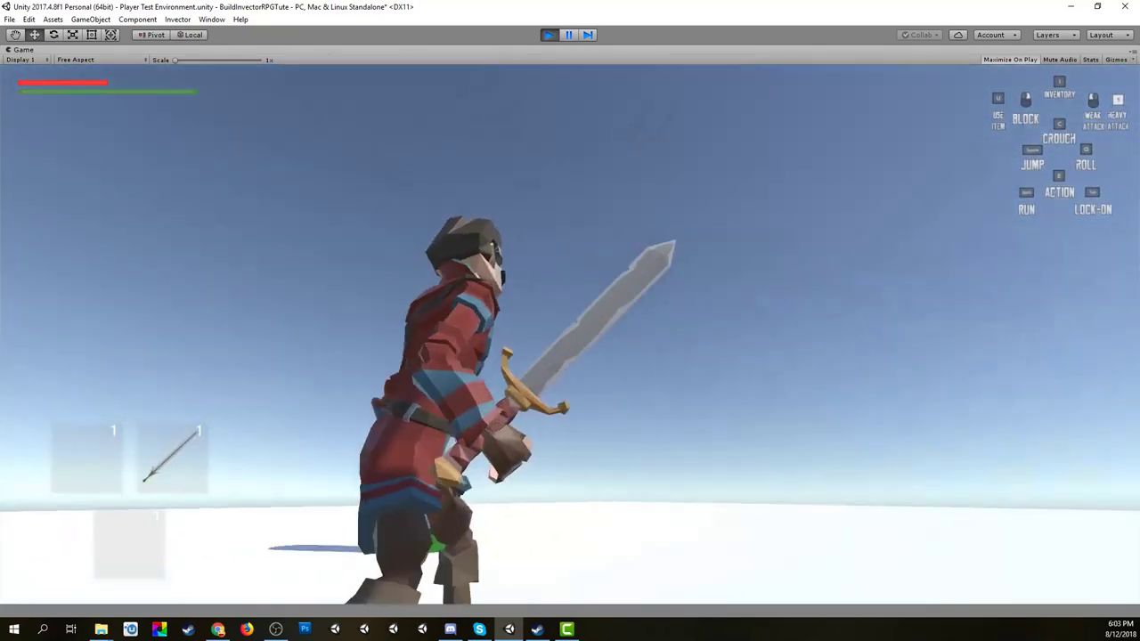
Stop the game, collapse the RustySword hierarchy and return to the scene view.
key(Escape)
click(549, 34)
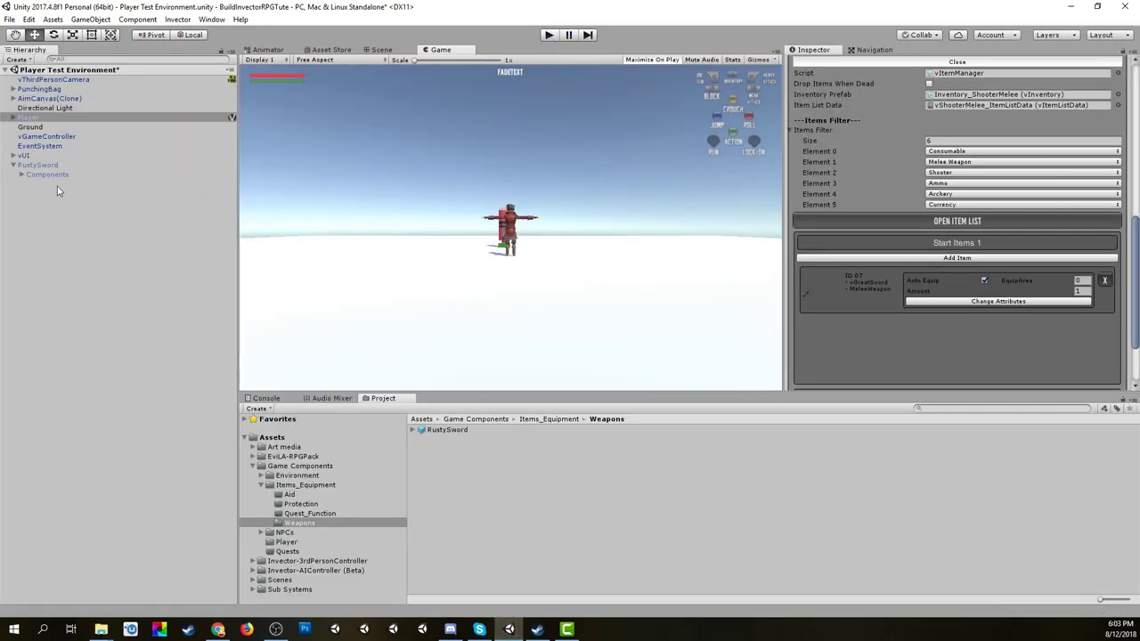
click(13, 164)
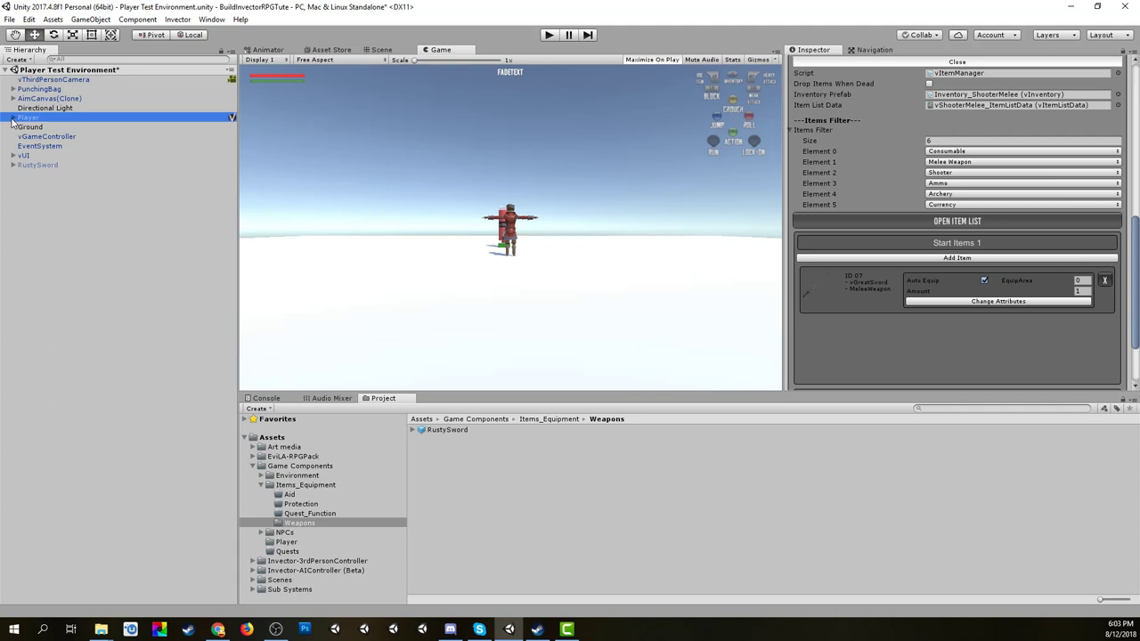
click(381, 50)
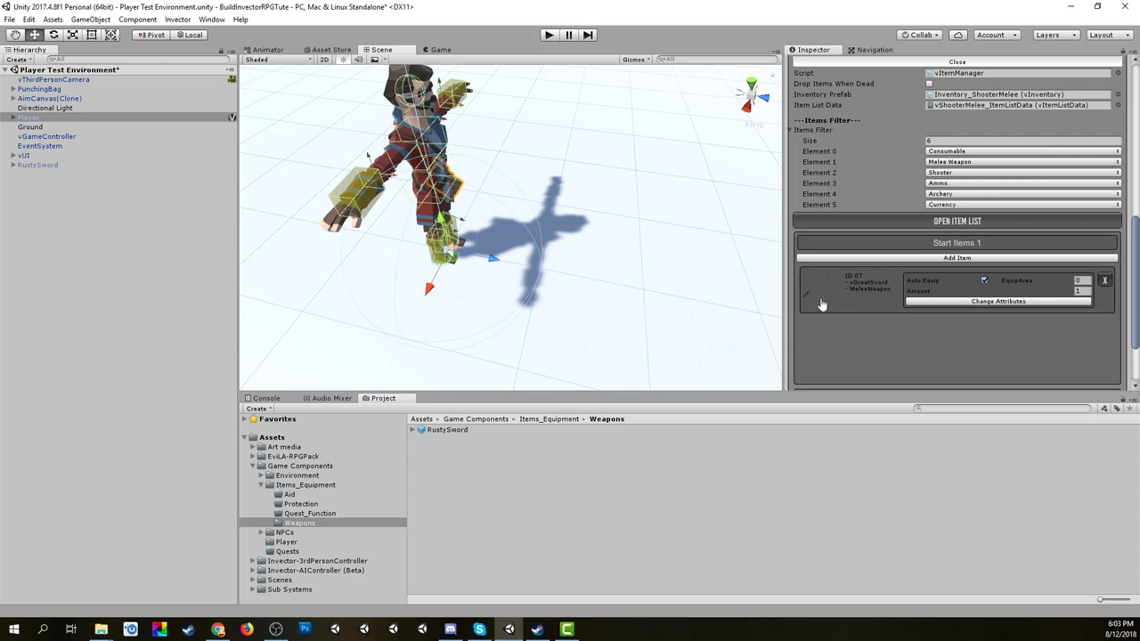
Open the Player's vGreatSword start item in the item list editor and select its Custom Handler value.
scroll(525, 283, down, 5)
right_drag(524, 283, 530, 253)
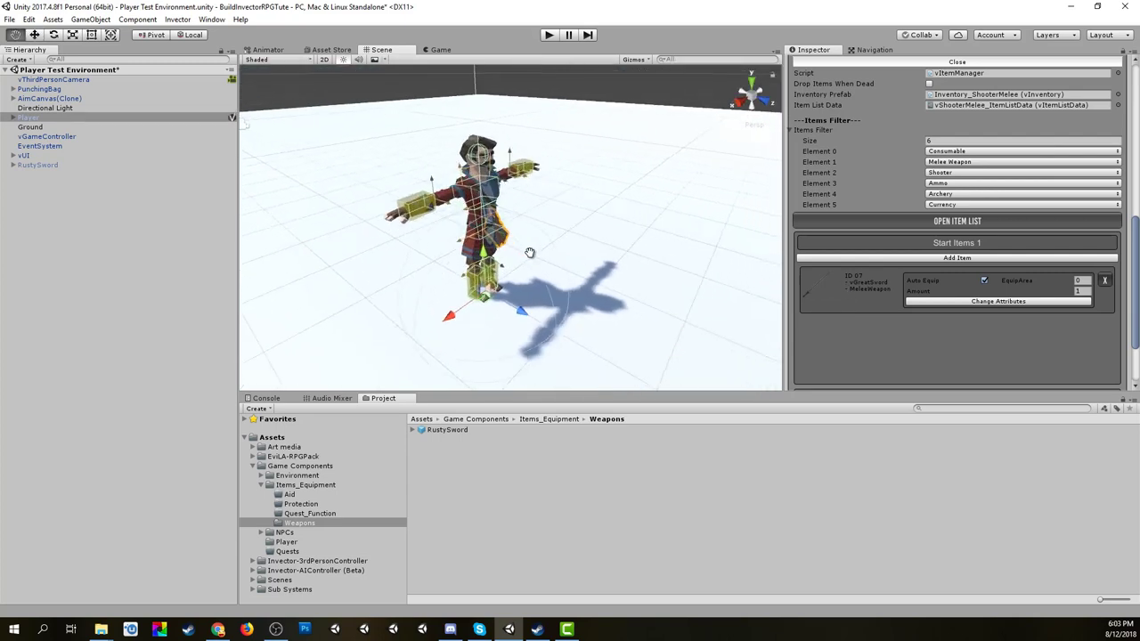
scroll(530, 253, up, 3)
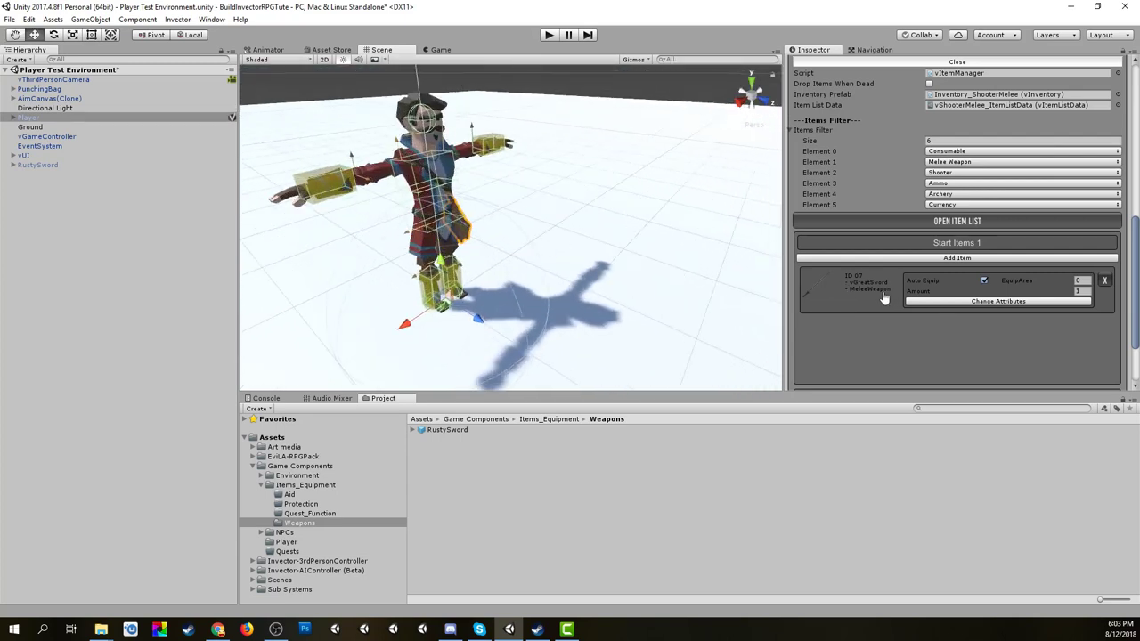
click(870, 288)
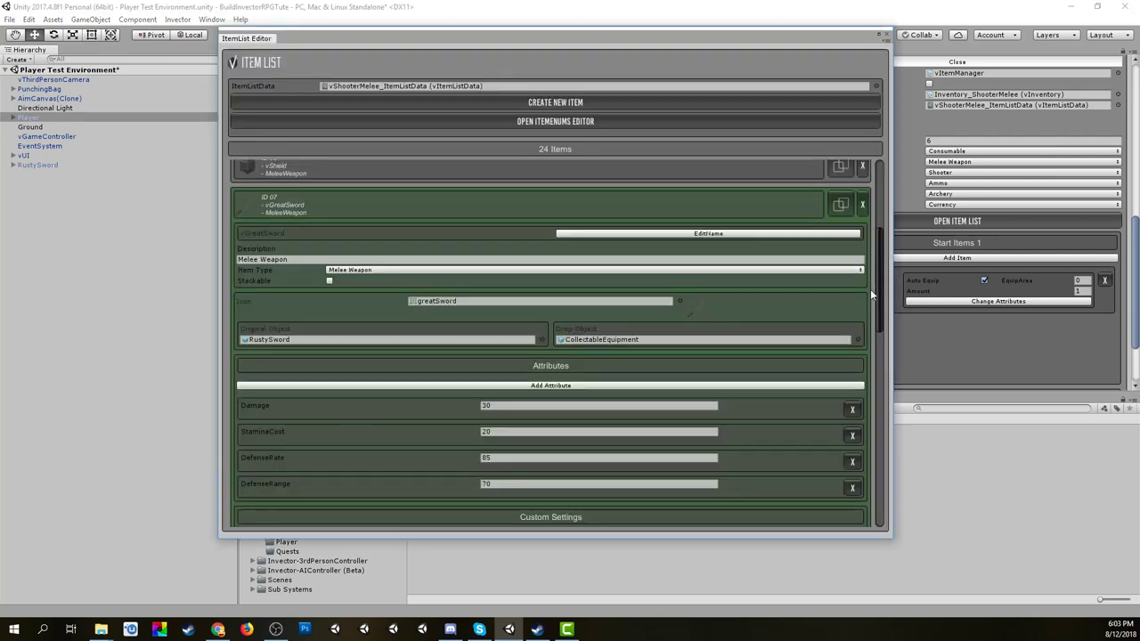
scroll(470, 413, down, 5)
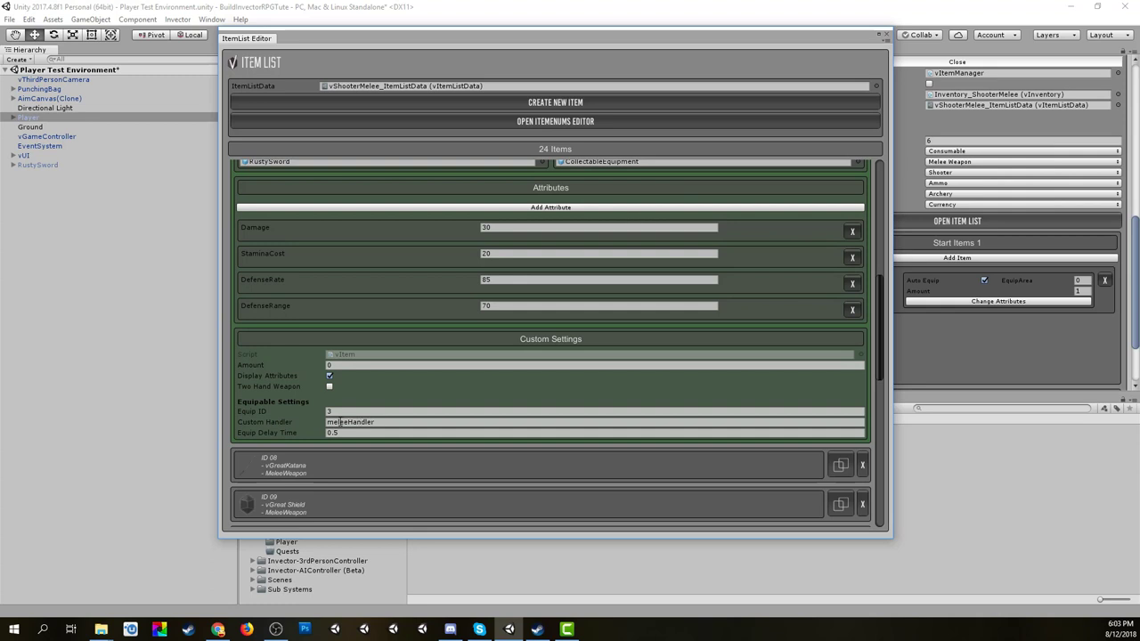
click(395, 422)
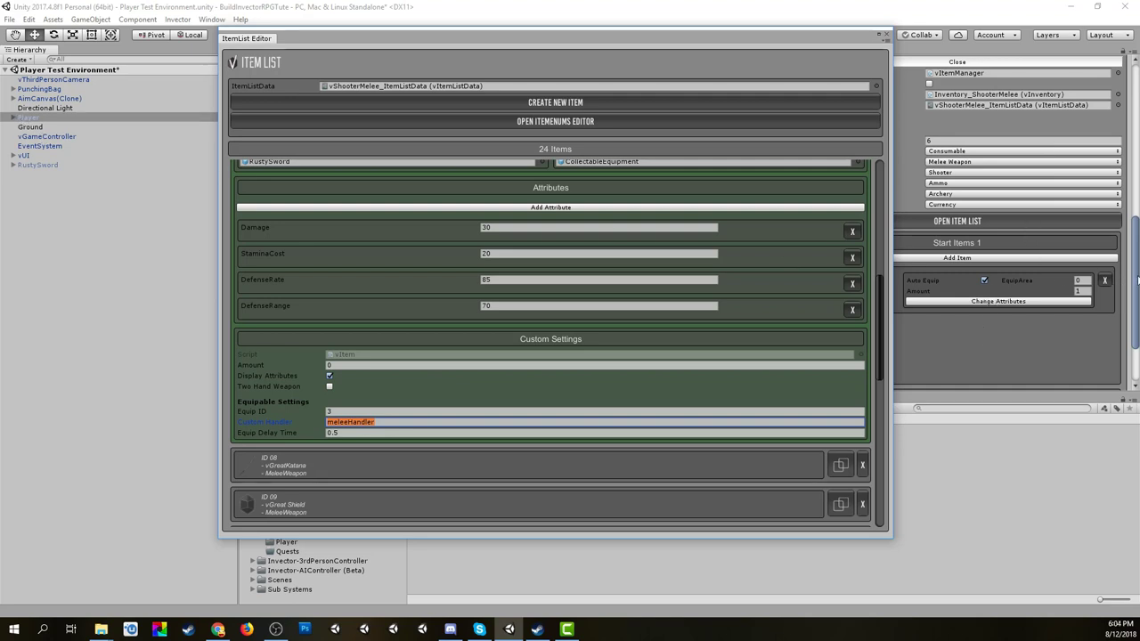
Expand the Player's bone hierarchy through the right arm to Hand_R and select defaultHandler for inspection.
click(13, 118)
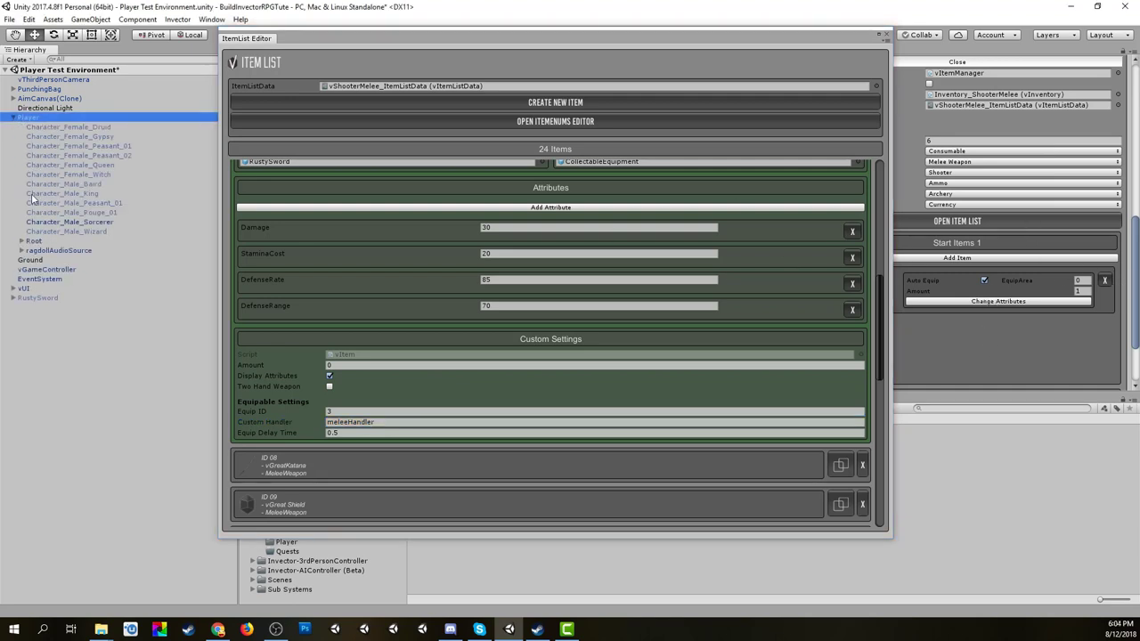
click(22, 241)
click(31, 251)
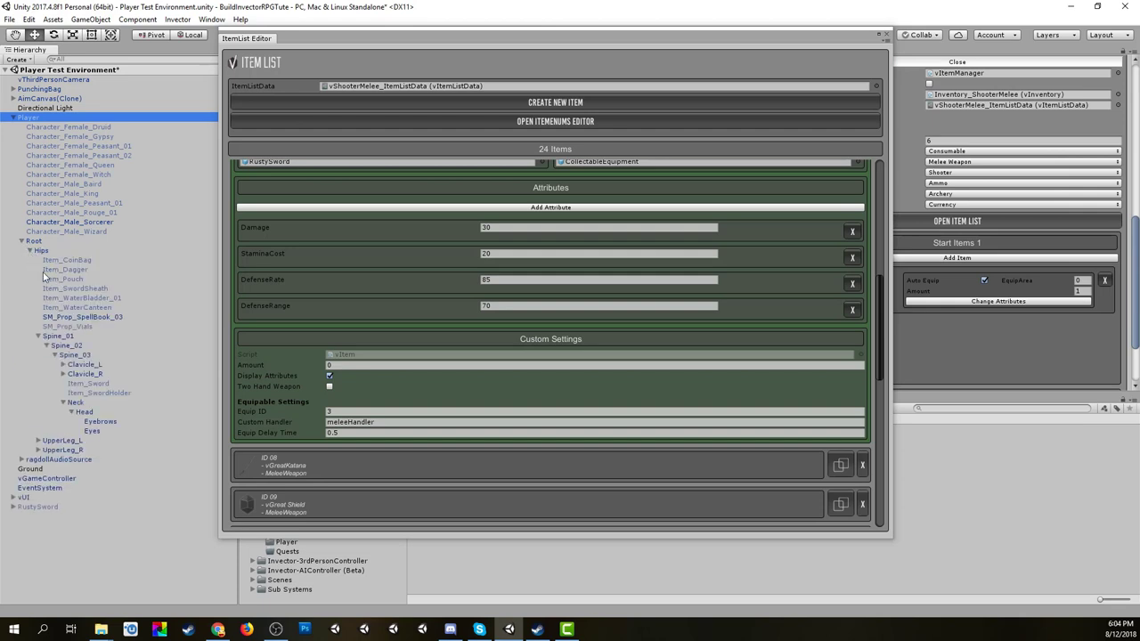
click(64, 374)
click(71, 393)
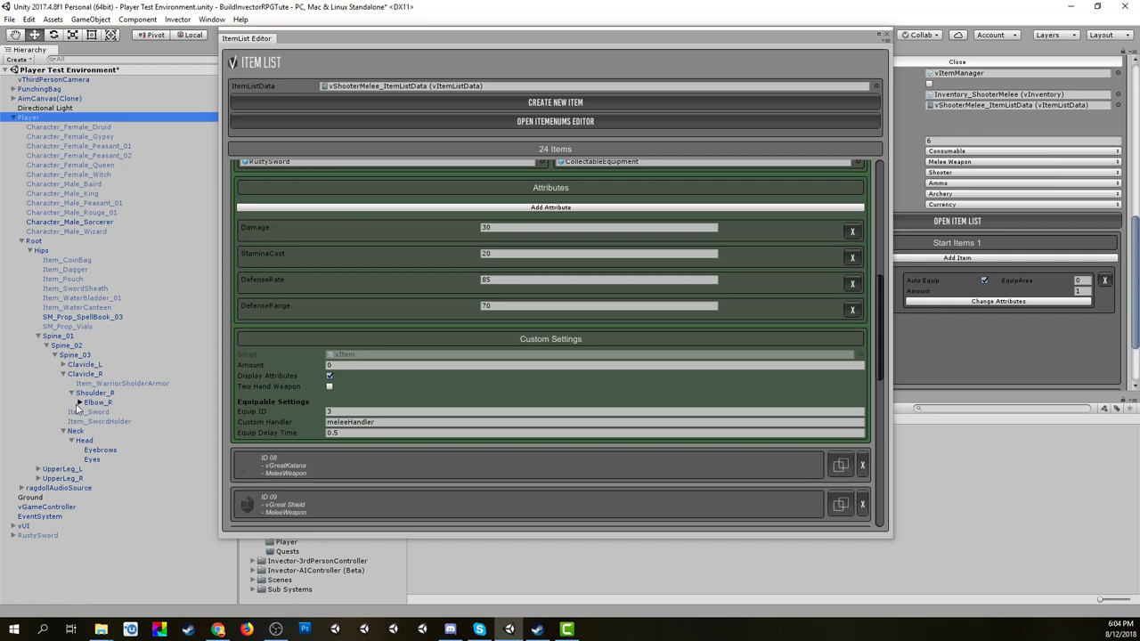
click(80, 403)
click(88, 413)
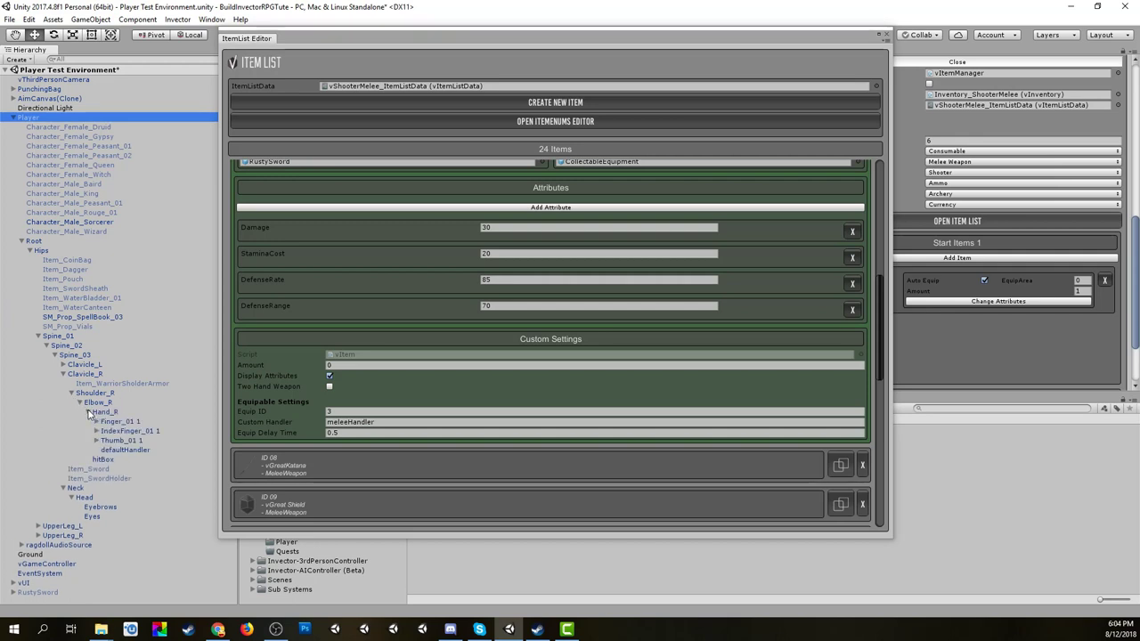
click(125, 450)
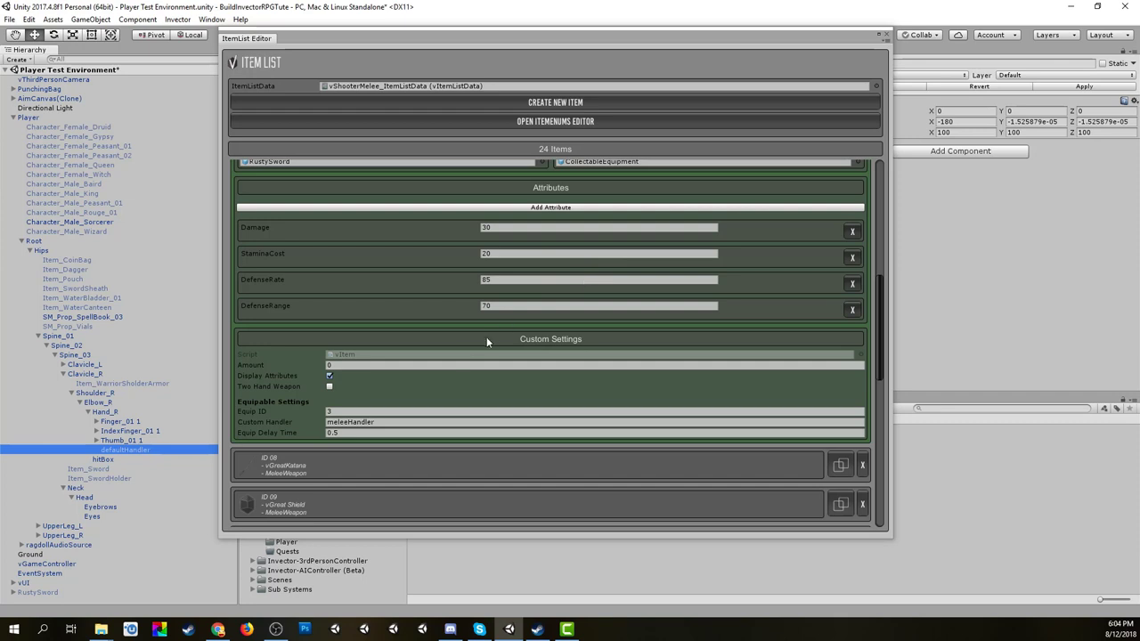
Change the vGreatSword item's Custom Handler to rustyHandler.
click(345, 423)
click(346, 423)
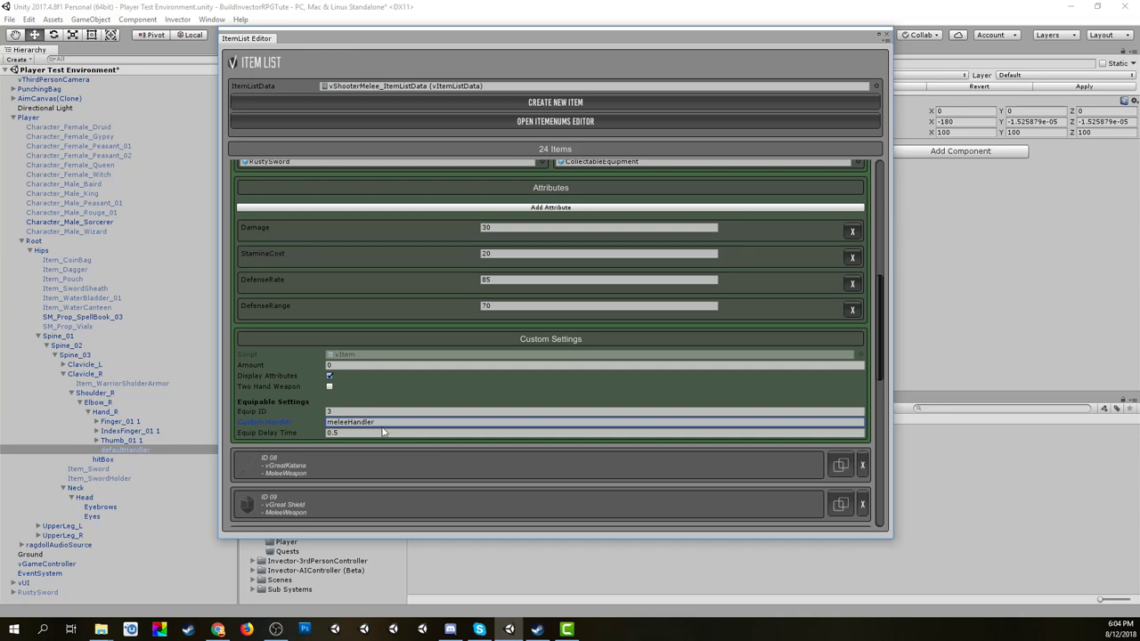
drag(385, 423, 344, 423)
click(378, 422)
drag(349, 422, 286, 419)
text(Sword)
key(BackSpace)
key(BackSpace)
key(BackSpace)
key(BackSpace)
key(BackSpace)
text(Rusty)
double_click(331, 424)
click(335, 424)
key(BackSpace)
text(r)
double_click(350, 422)
click(361, 413)
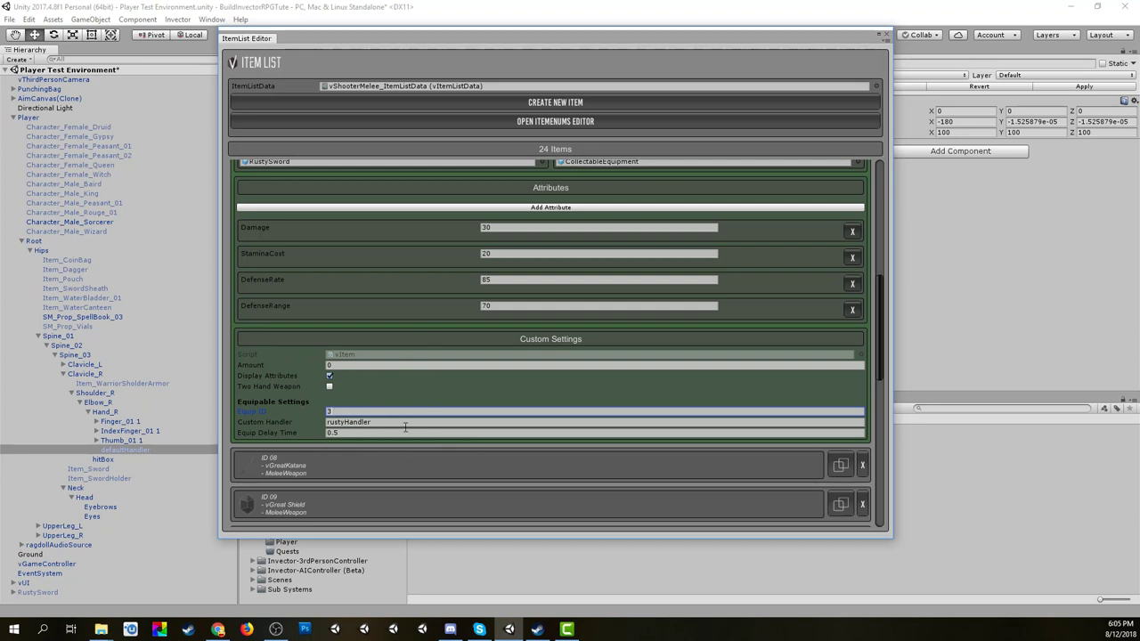
Collapse the vGreatSword entry and close the item list editor.
scroll(376, 305, up, 6)
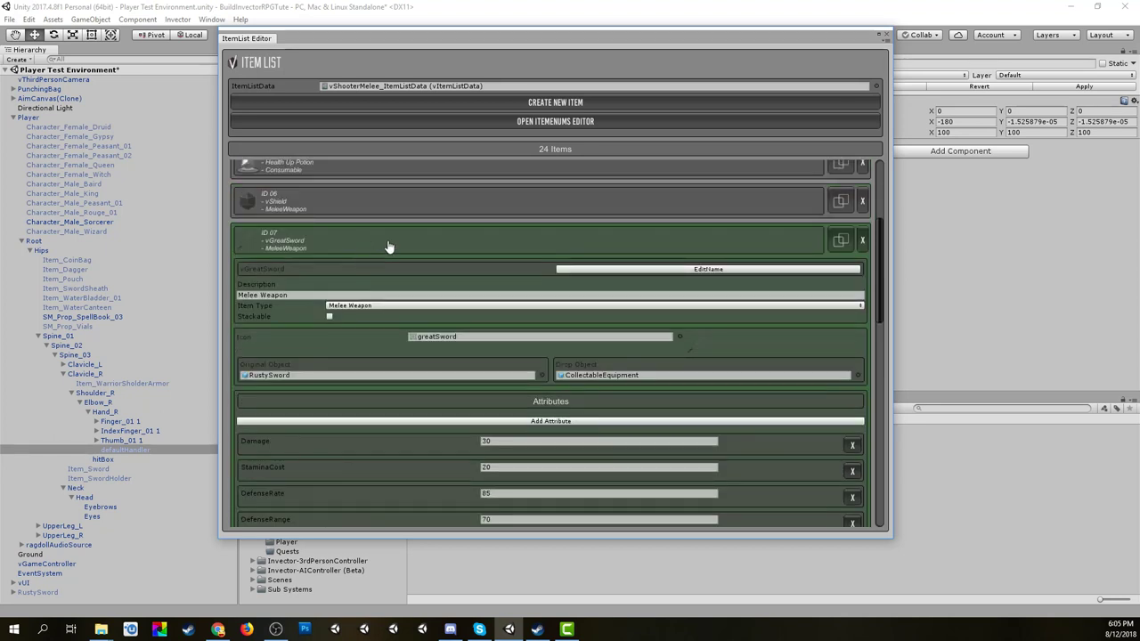
click(390, 247)
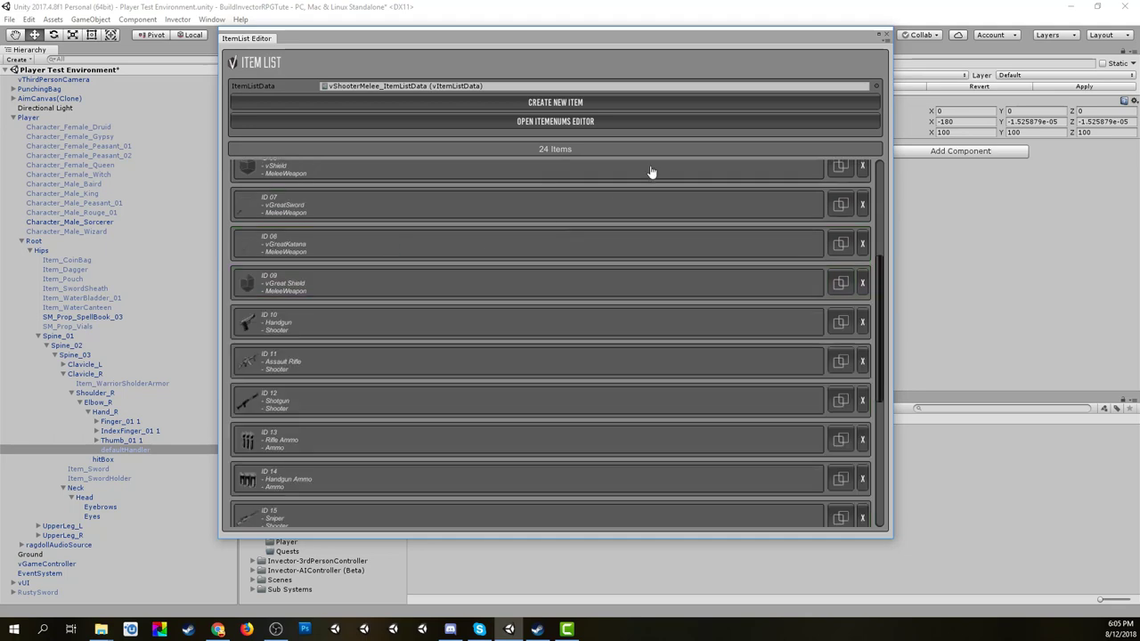
click(884, 37)
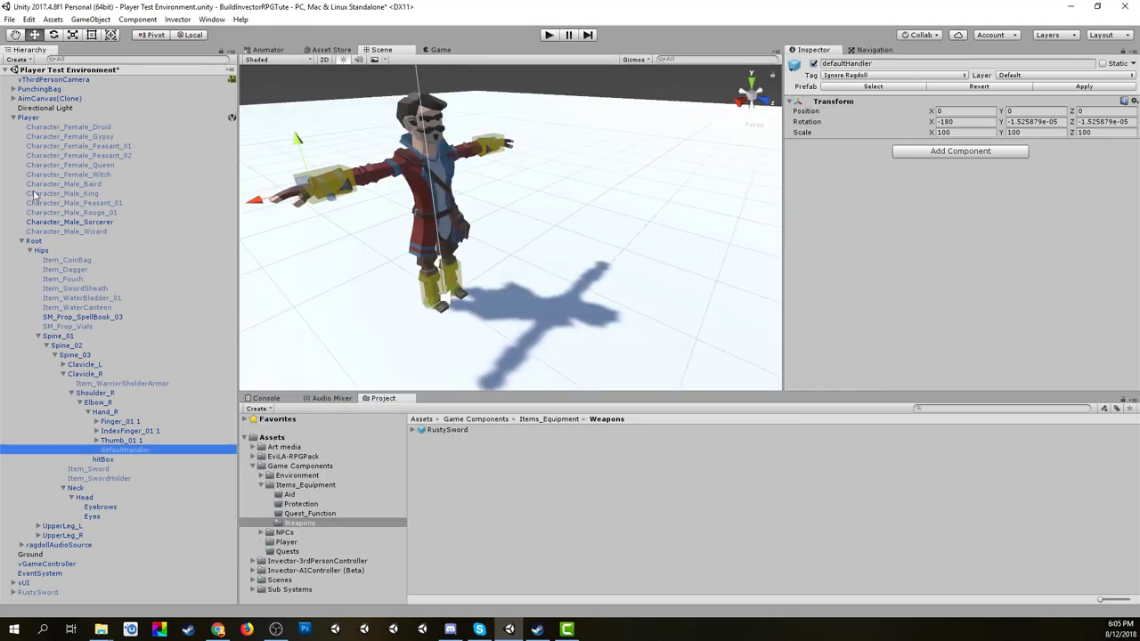
Select the Player and look through its Item Manager and Melee Manager settings for the handler options.
click(28, 117)
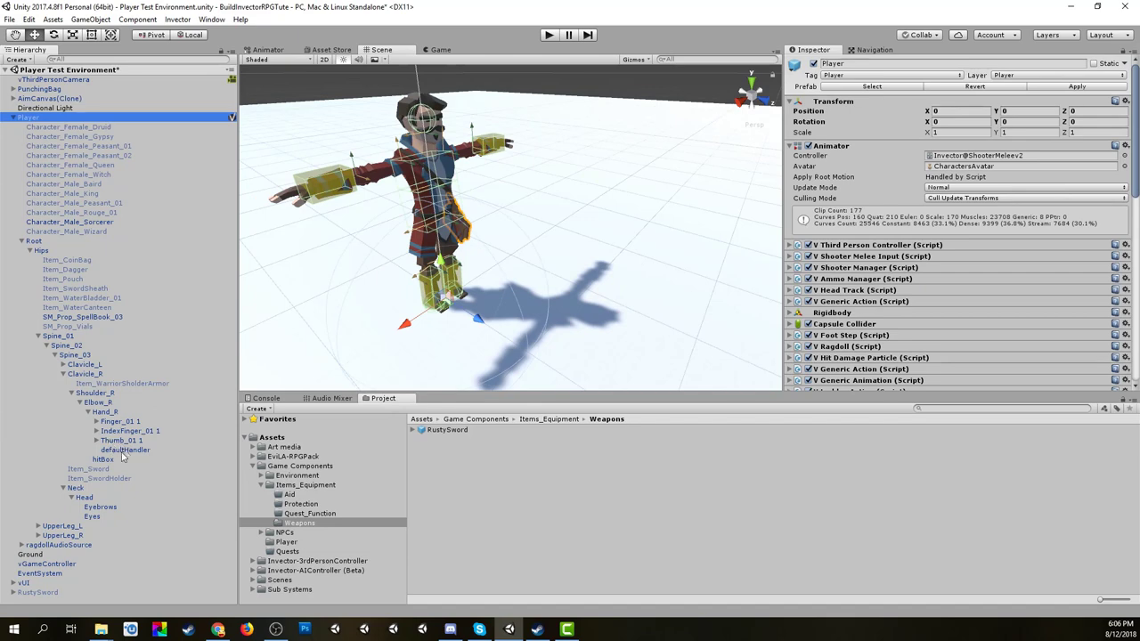
scroll(927, 319, down, 10)
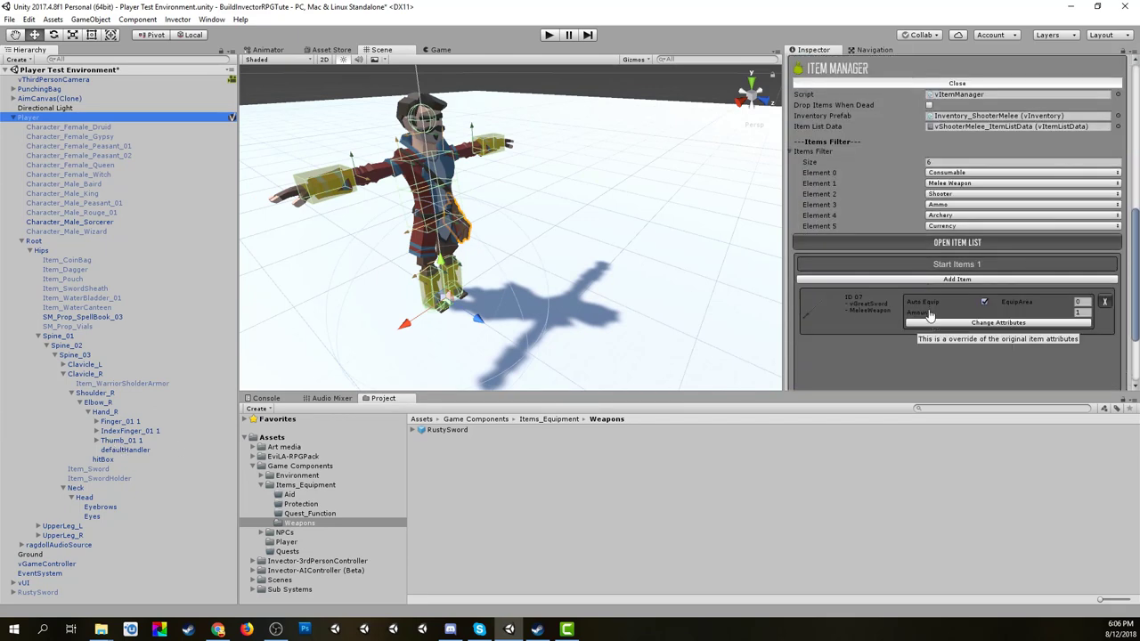
scroll(887, 252, up, 3)
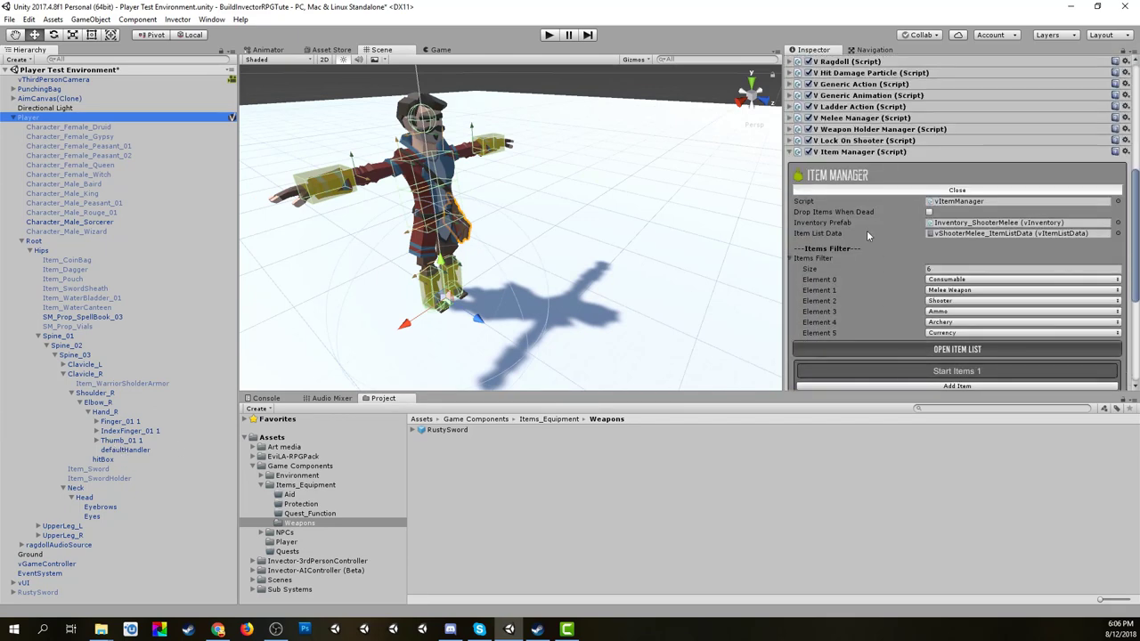
click(791, 118)
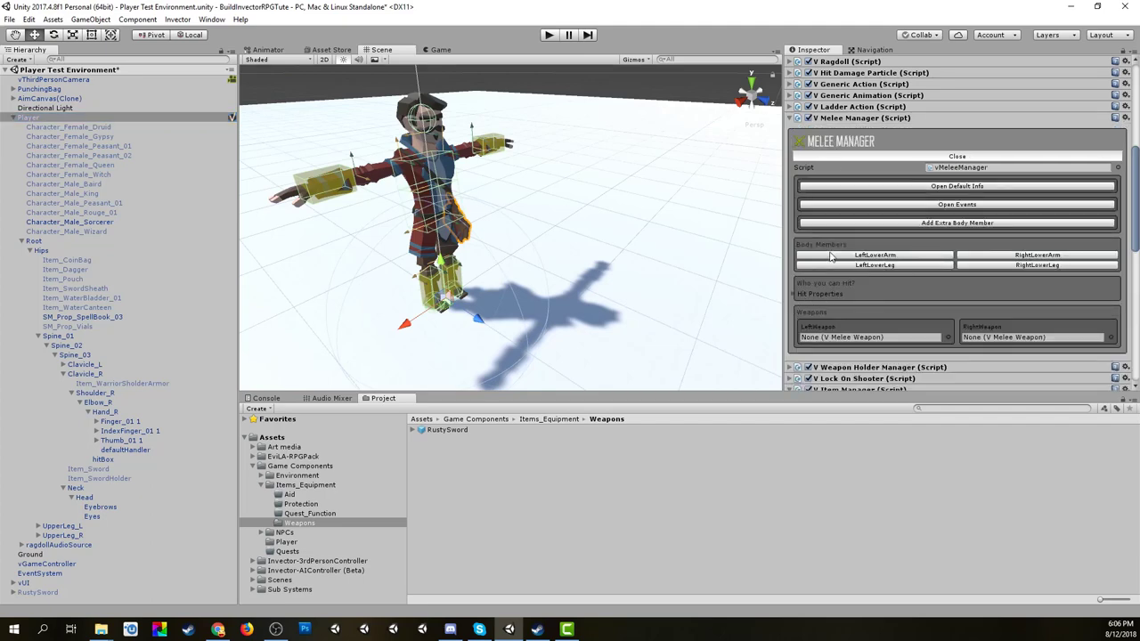
scroll(937, 206, down, 8)
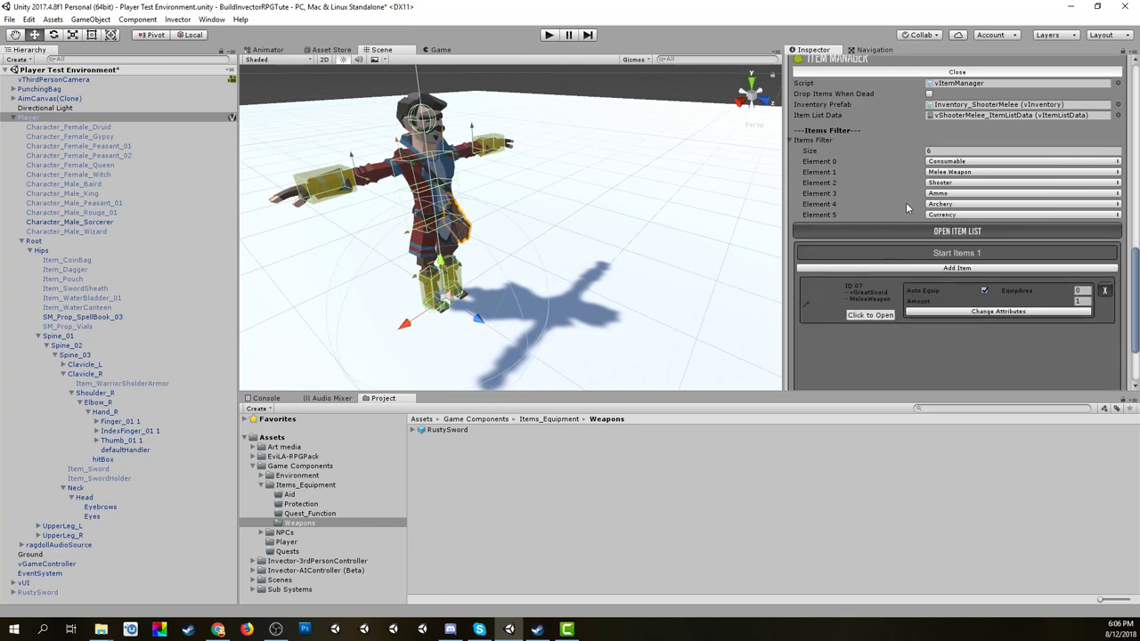
Expand the Item Manager's equip points and locate the RightArm point's default handler in the hierarchy.
scroll(989, 268, down, 2)
click(959, 335)
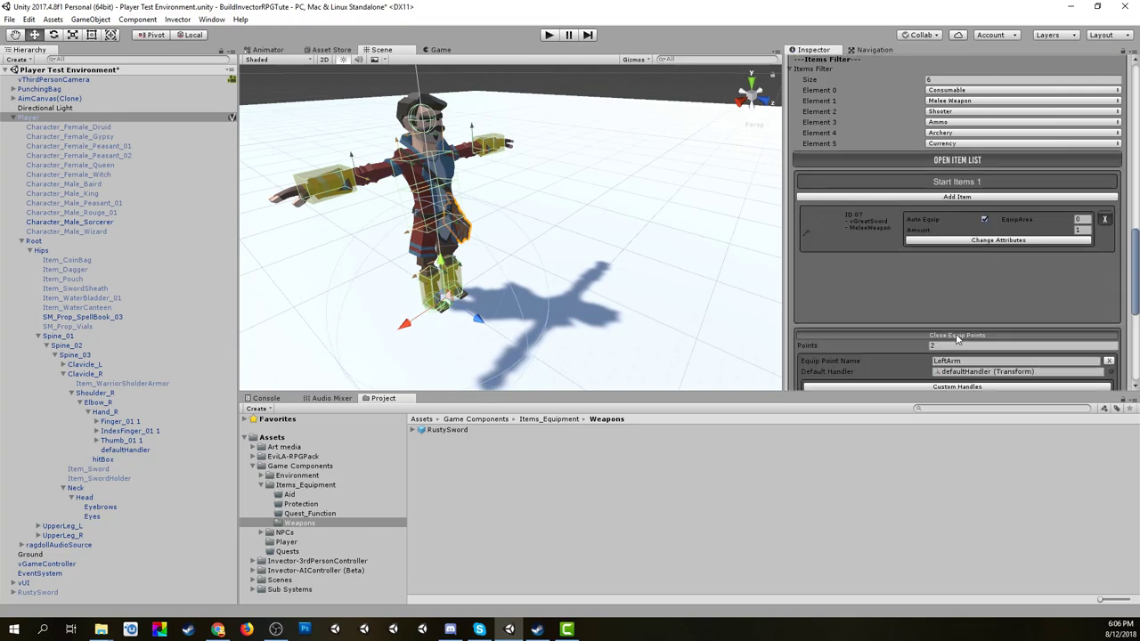
scroll(980, 325, down, 4)
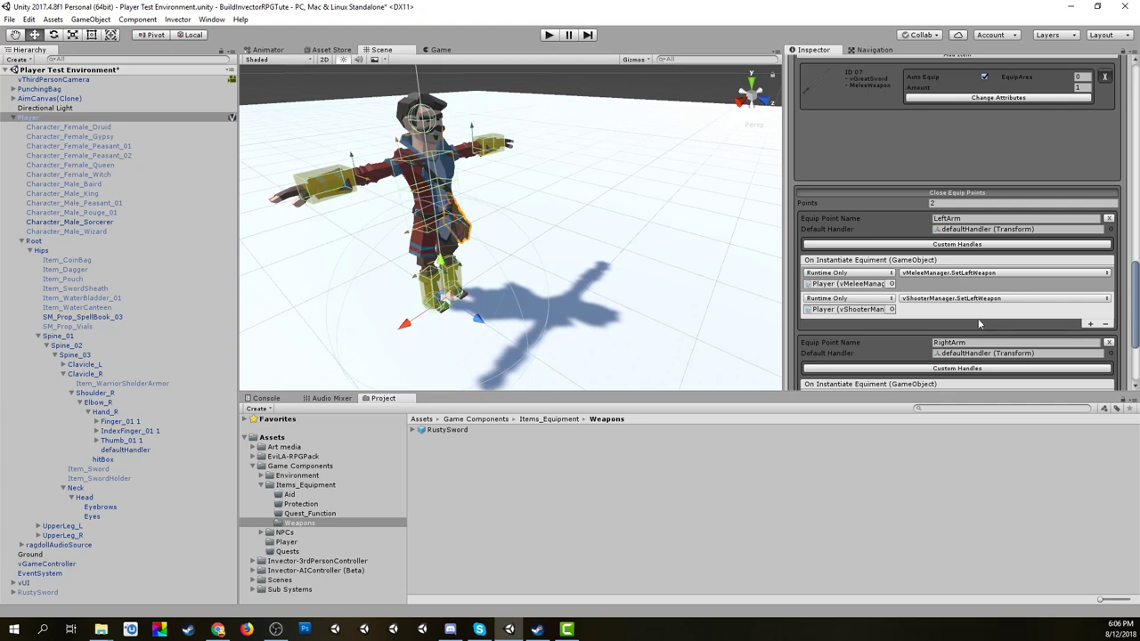
click(919, 343)
scroll(918, 345, down, 1)
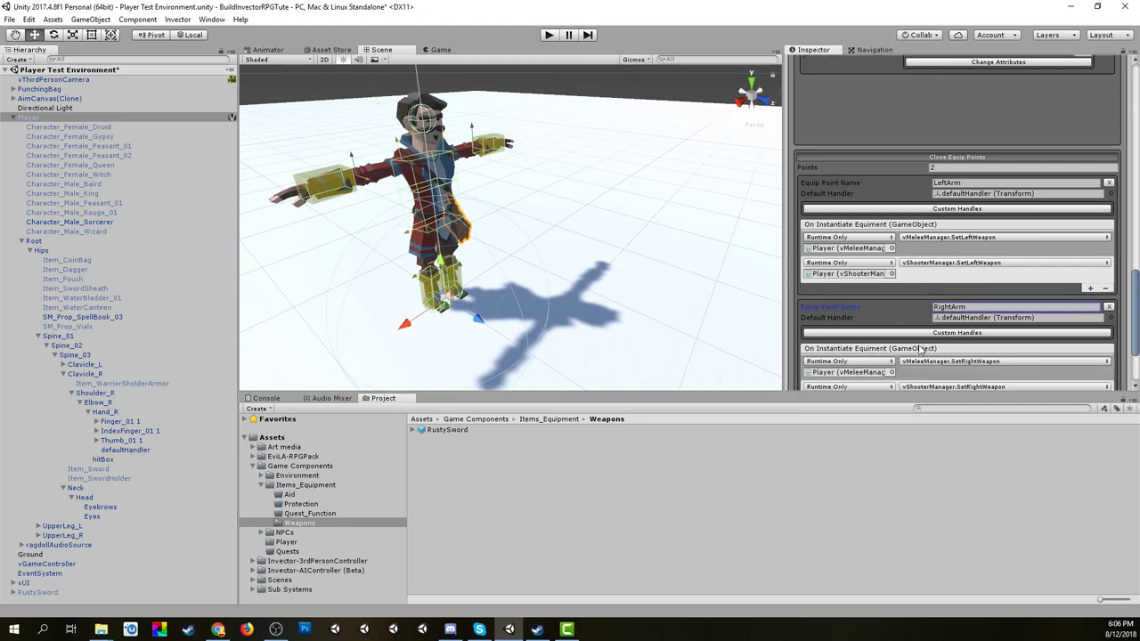
scroll(858, 322, down, 1)
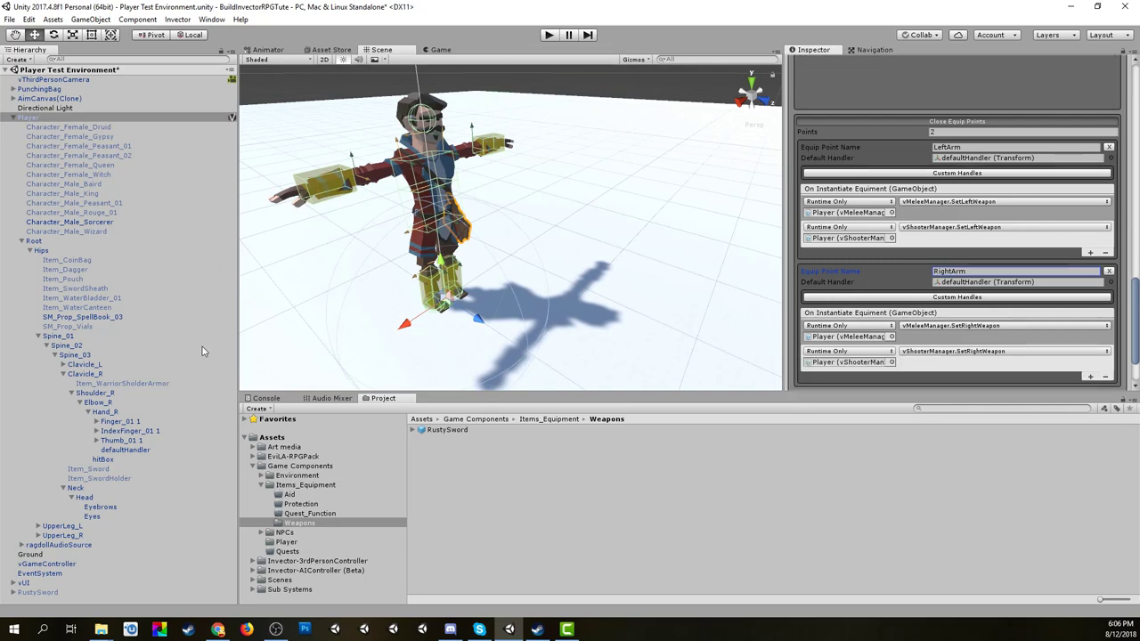
click(973, 283)
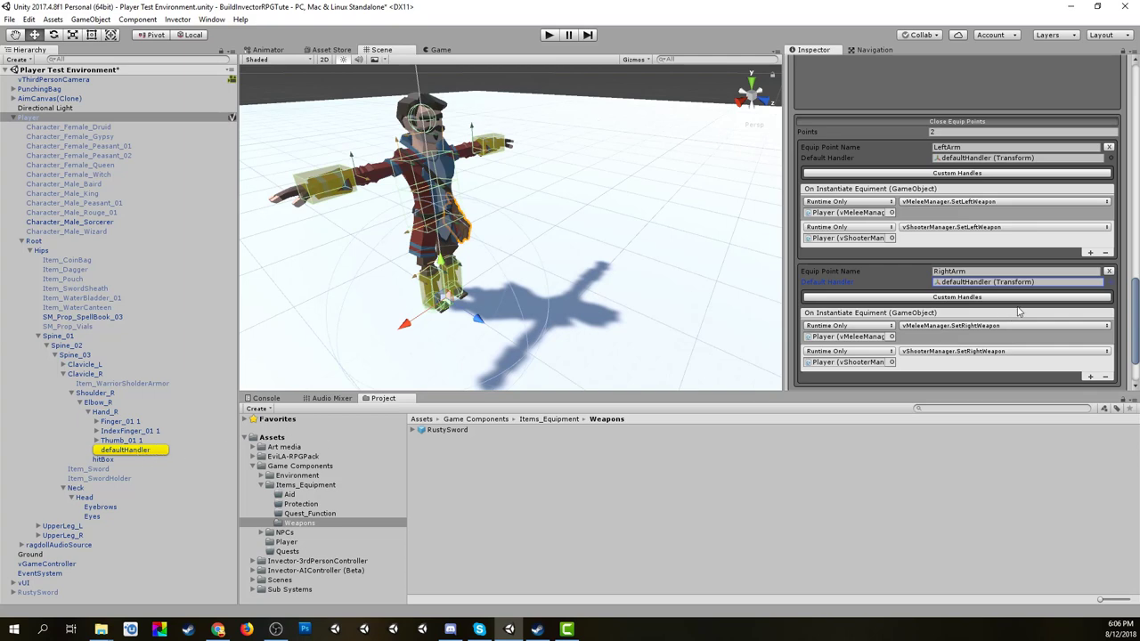
Create a custom handler named rustyHandler under Hand_R for the RightArm equip point, and compare its transform with defaultHandler.
click(960, 299)
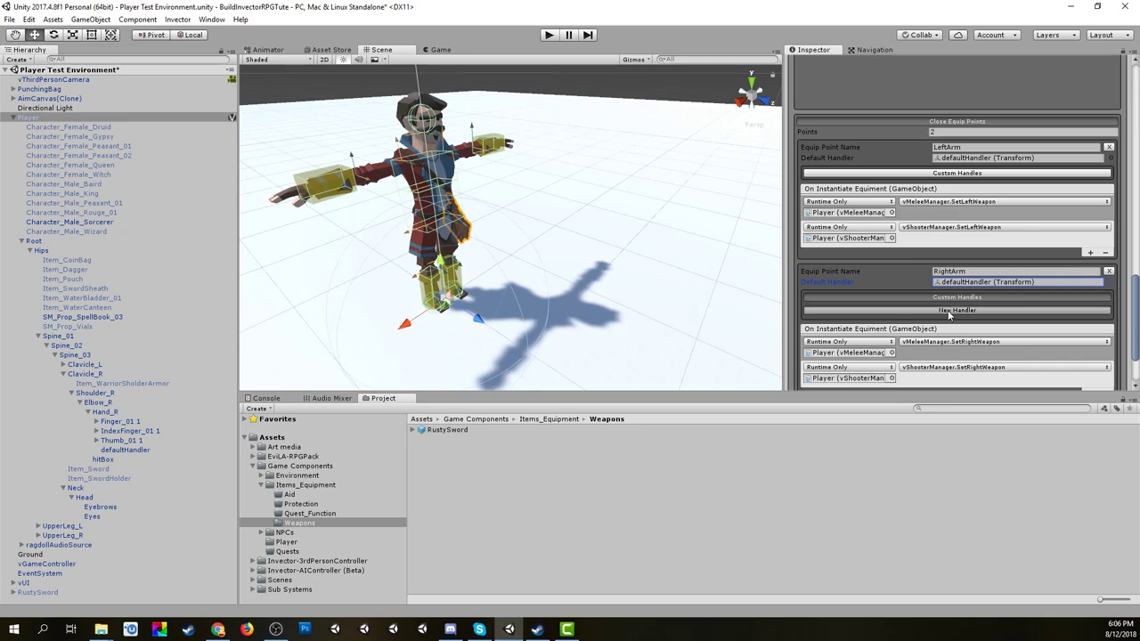
click(950, 311)
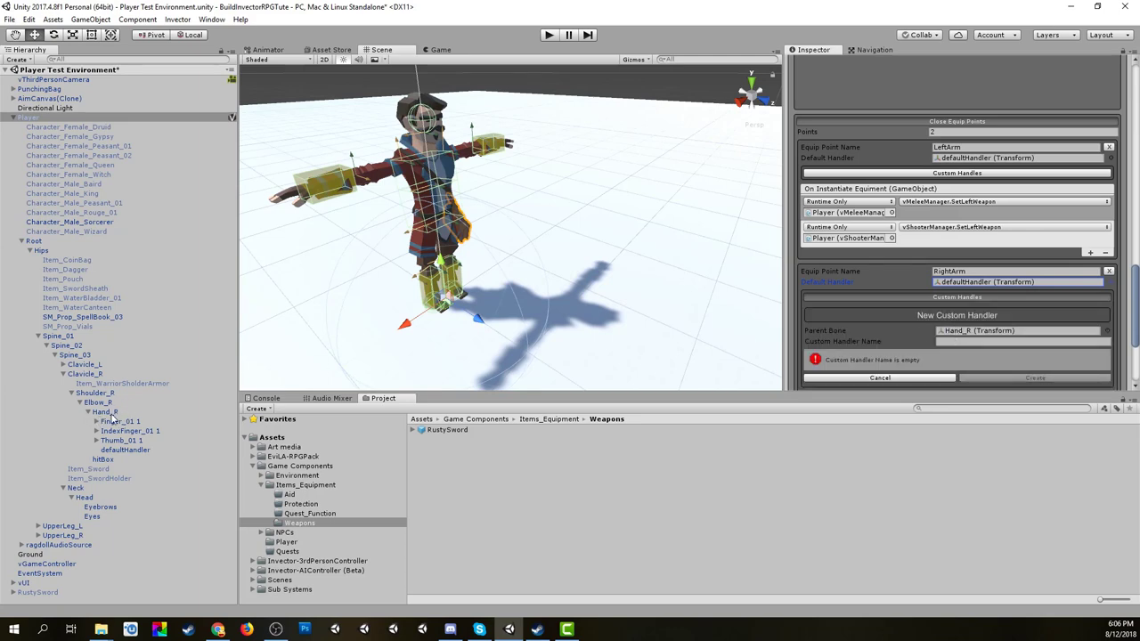
click(949, 340)
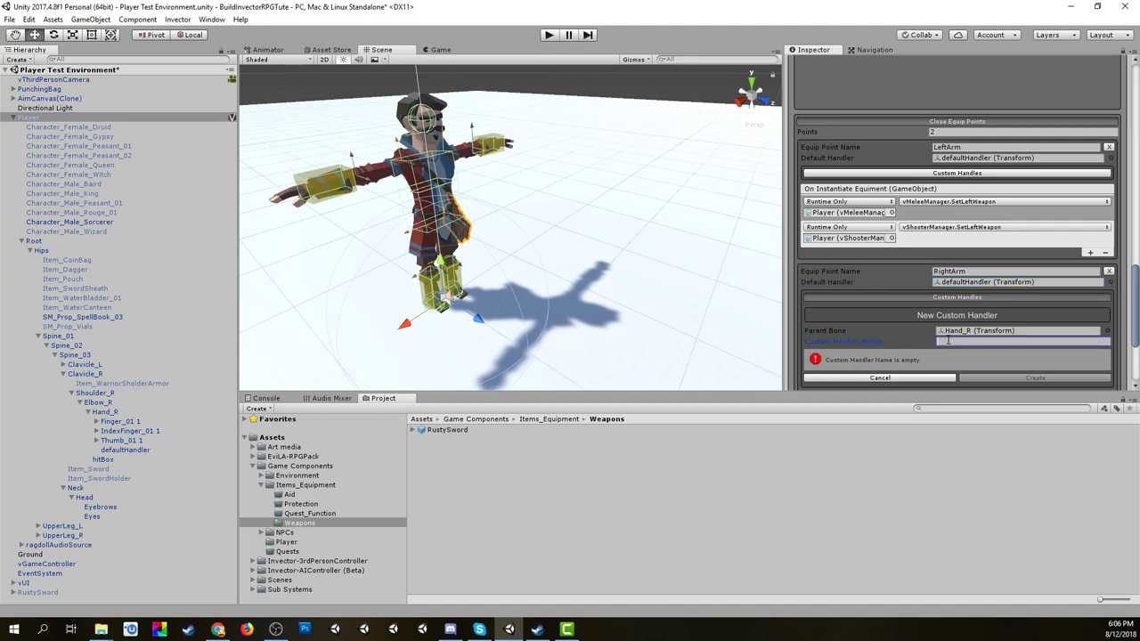
text(rustyHandler)
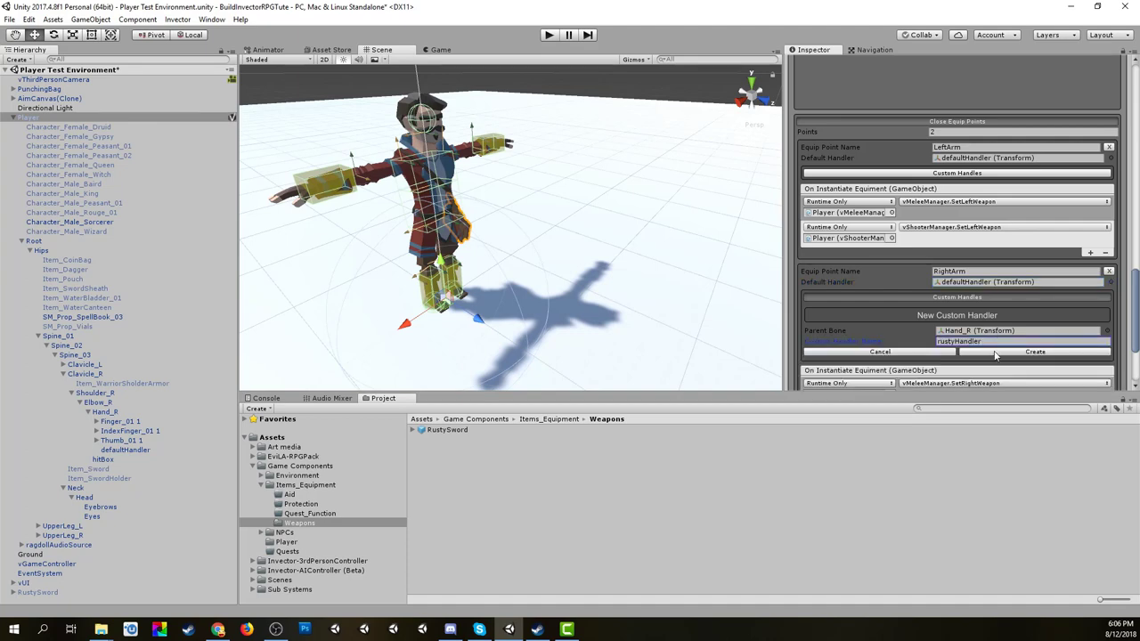
click(995, 352)
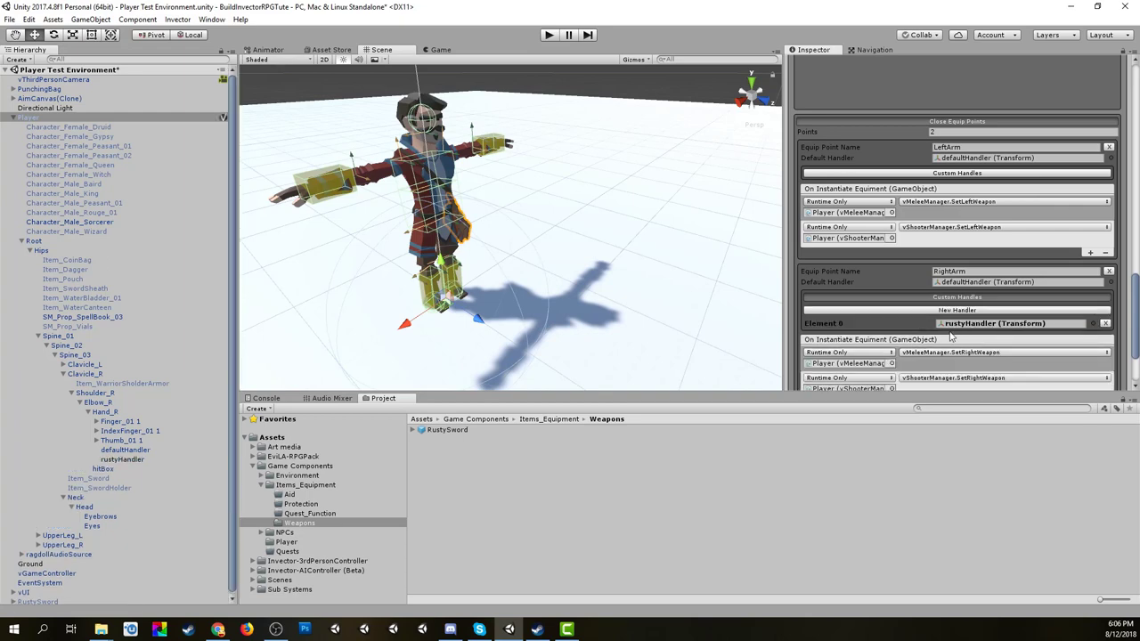
click(130, 450)
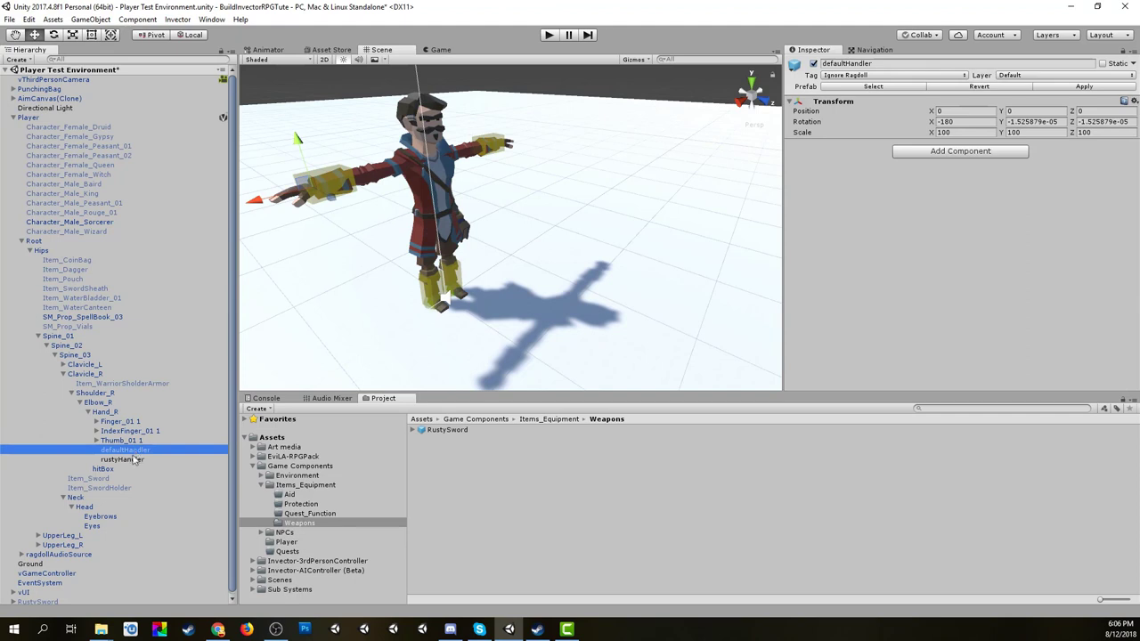
click(132, 460)
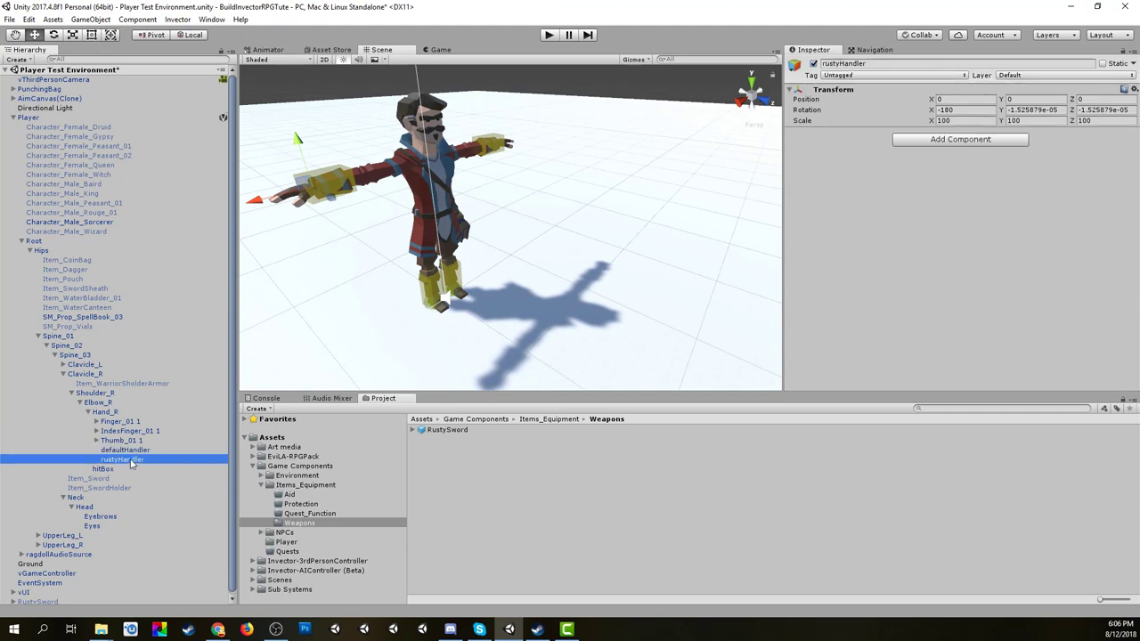
Apply the Player's changes to its prefab and switch to the Game view.
click(30, 117)
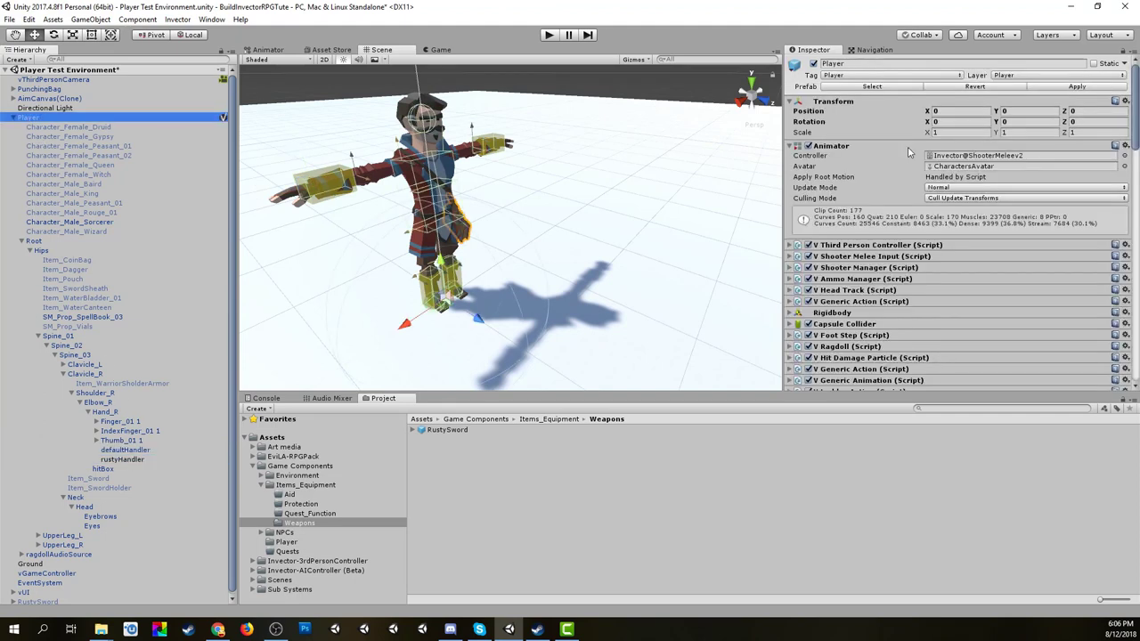
click(1067, 87)
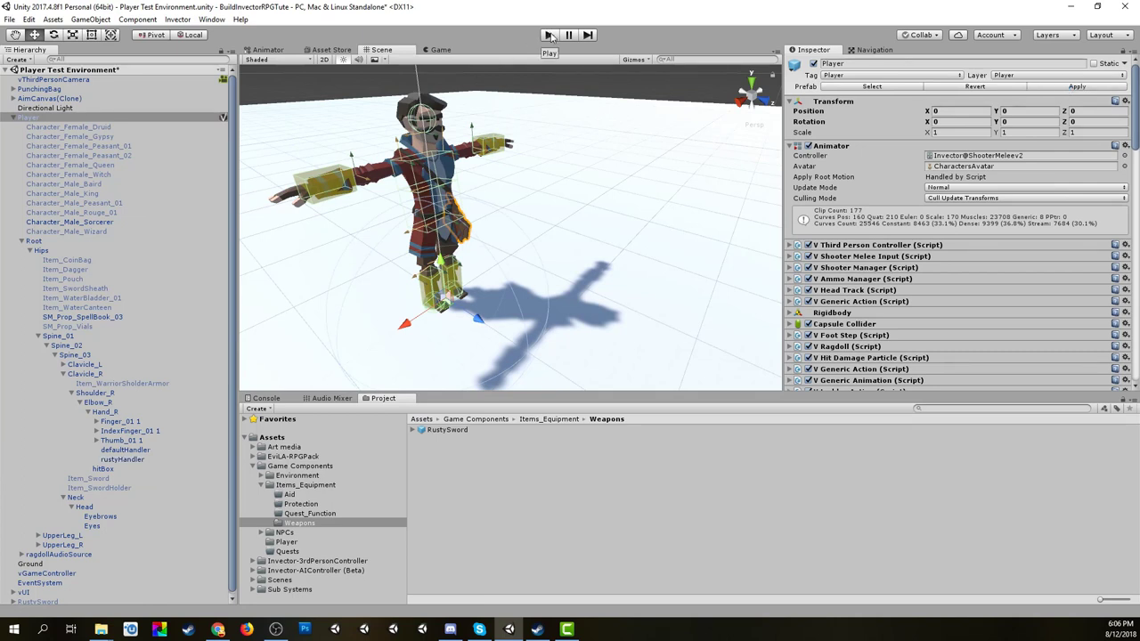
click(434, 50)
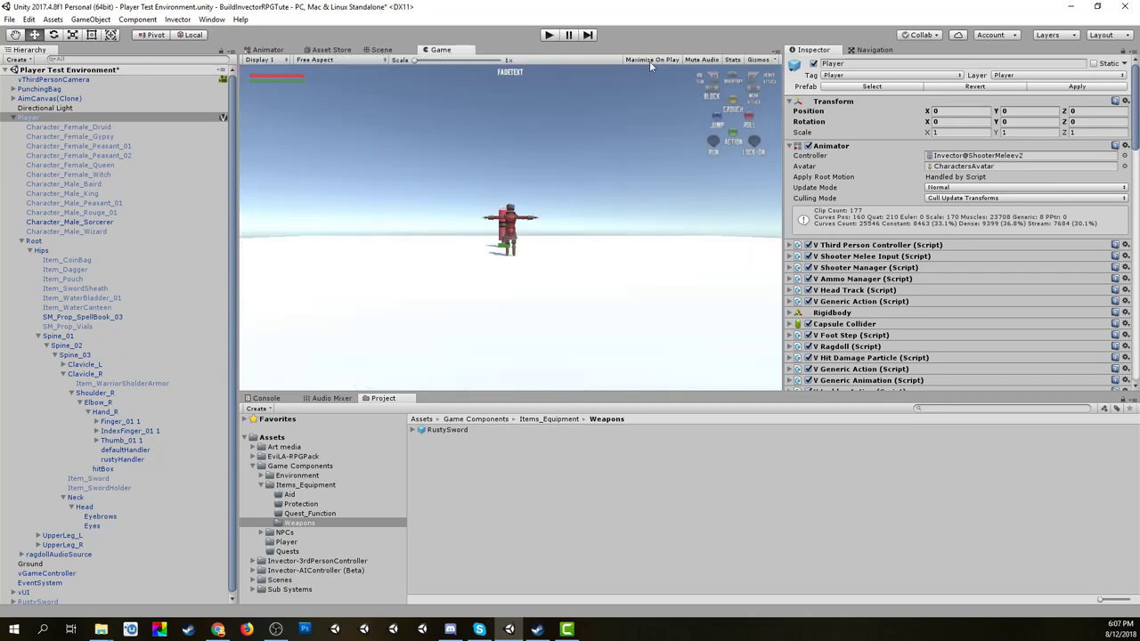
Play the game and select the equipped sword's mesh on the player in the Scene view.
click(379, 50)
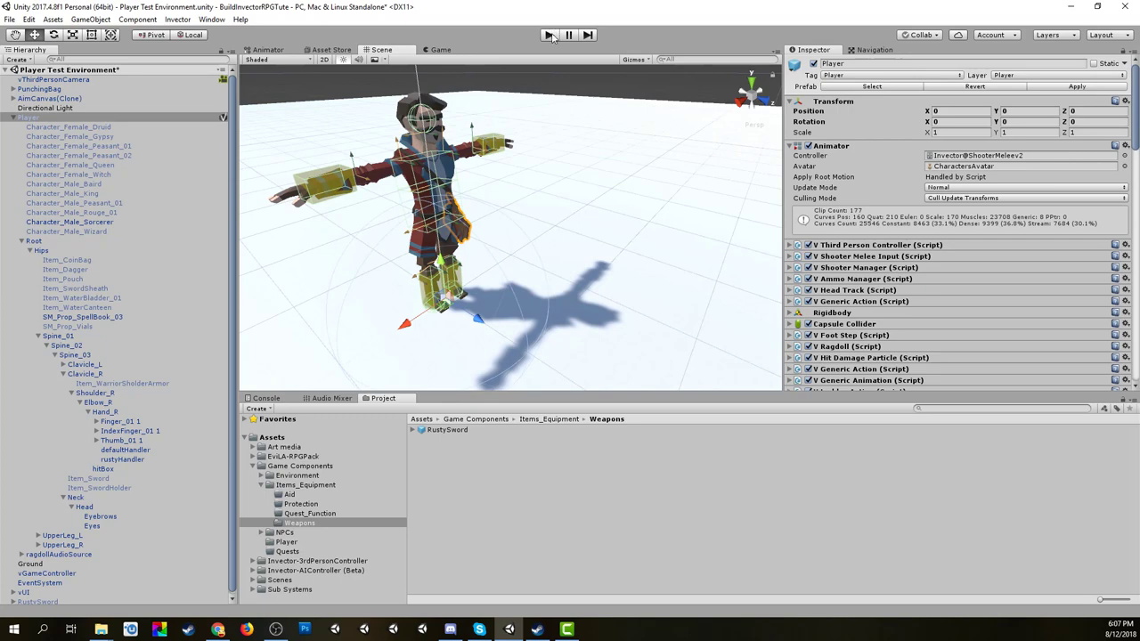
click(551, 34)
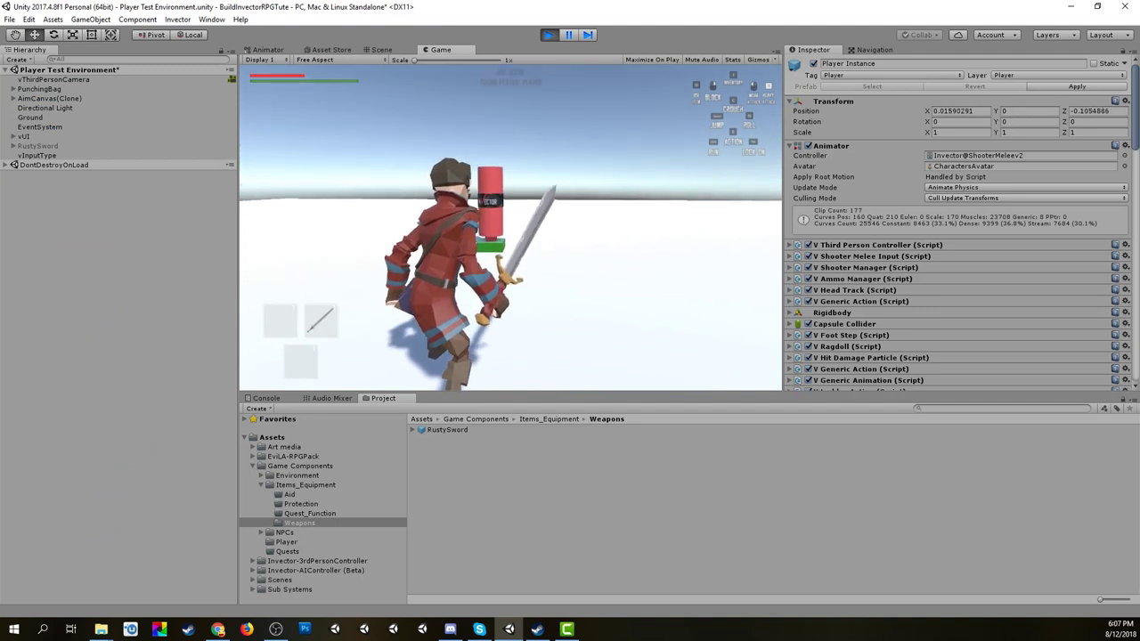
click(211, 206)
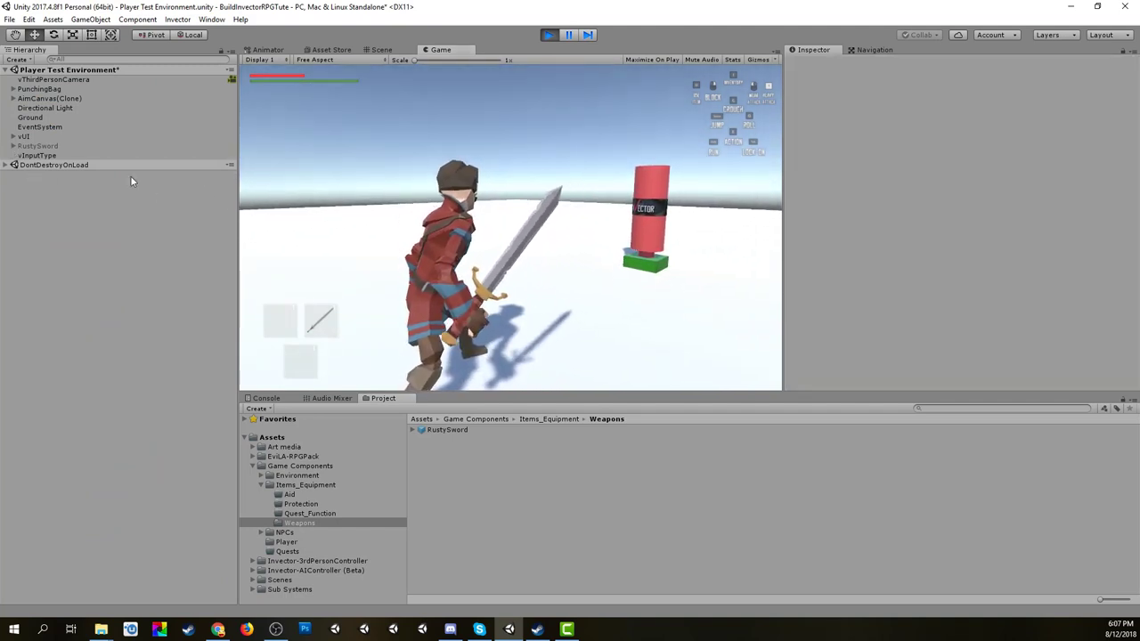
click(384, 50)
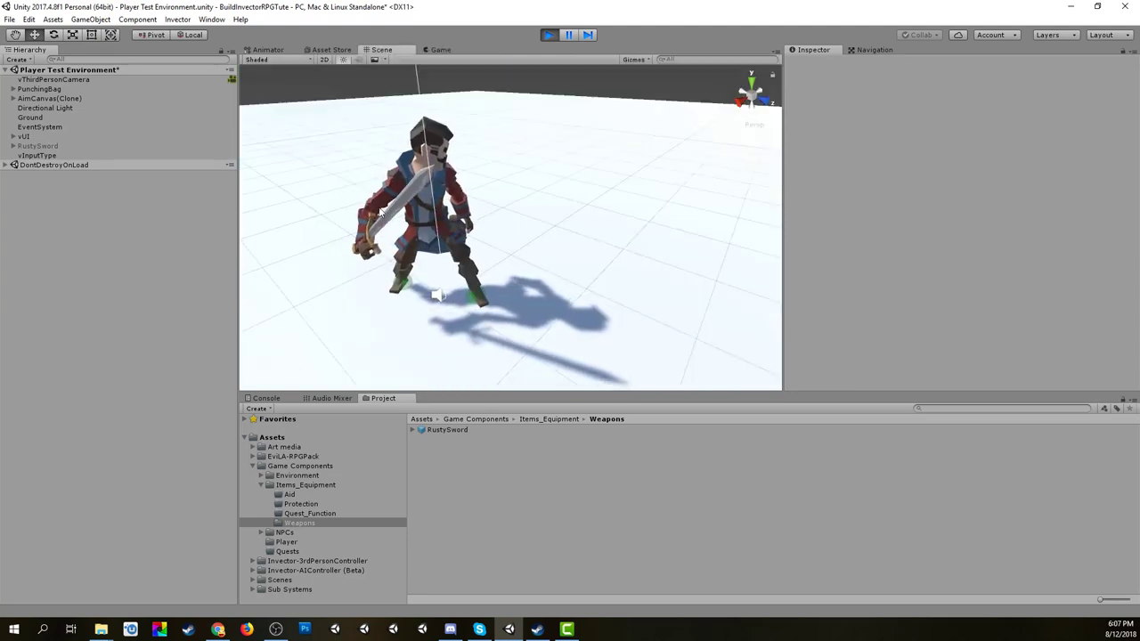
click(386, 211)
scroll(184, 483, down, 3)
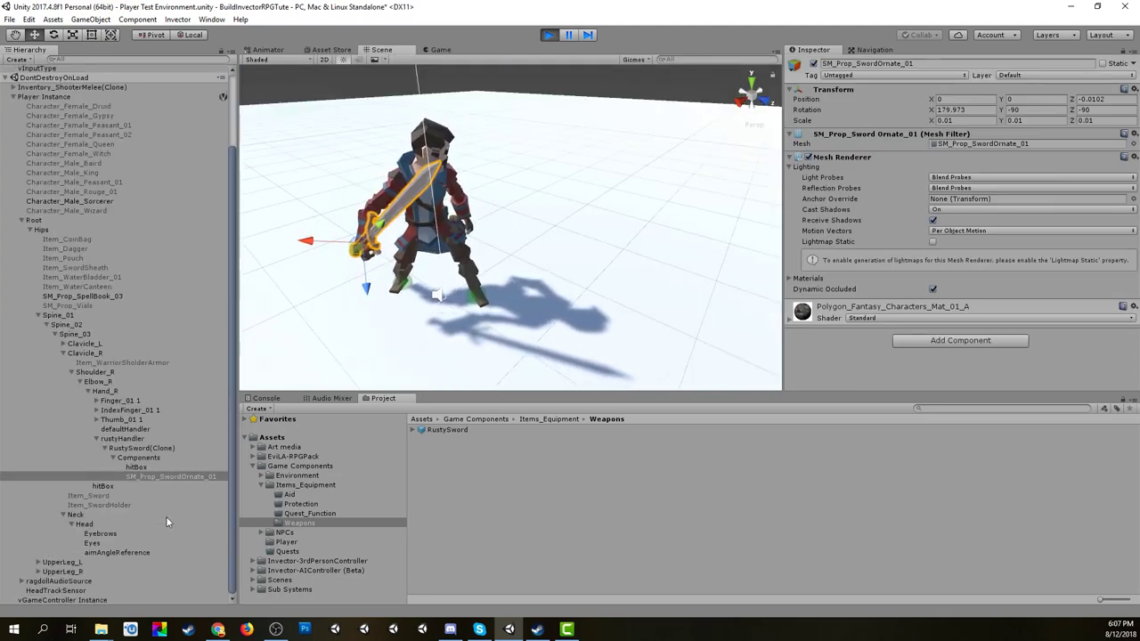
Compare defaultHandler with rustyHandler on the running player, collapse the RustySword(Clone) hierarchy, and select rustyHandler.
click(125, 447)
click(123, 430)
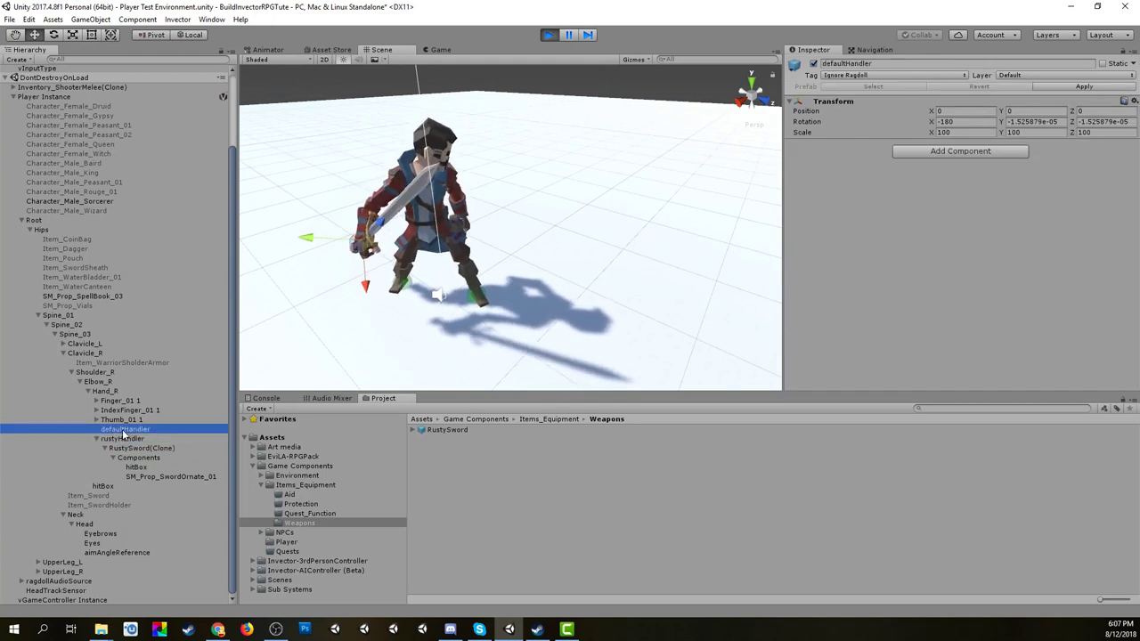
click(123, 440)
click(119, 448)
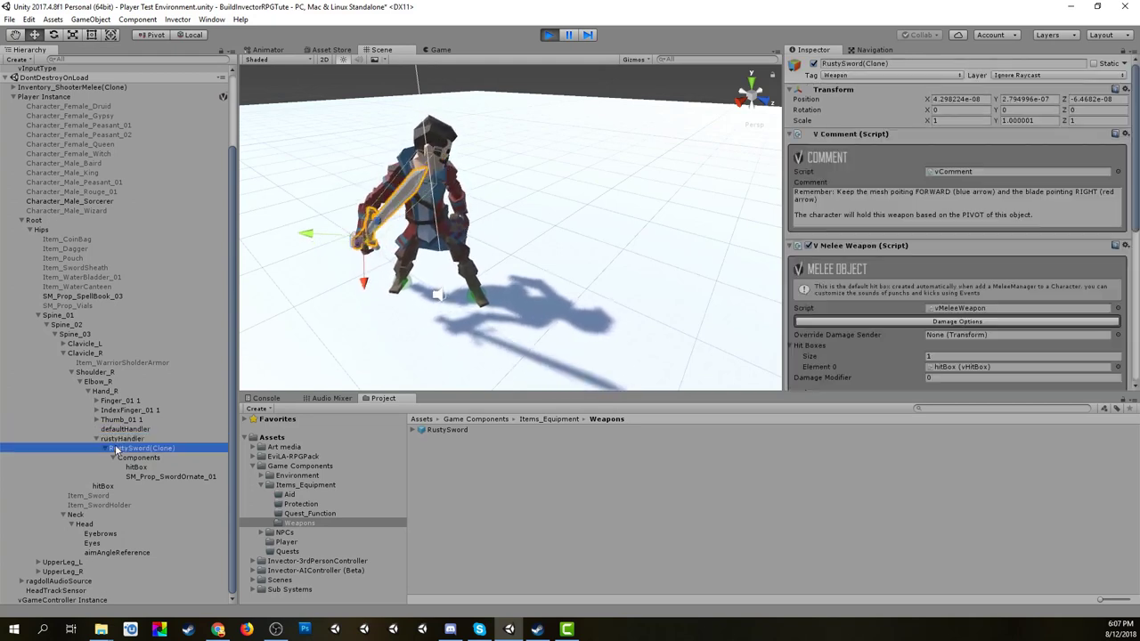
click(105, 448)
click(120, 467)
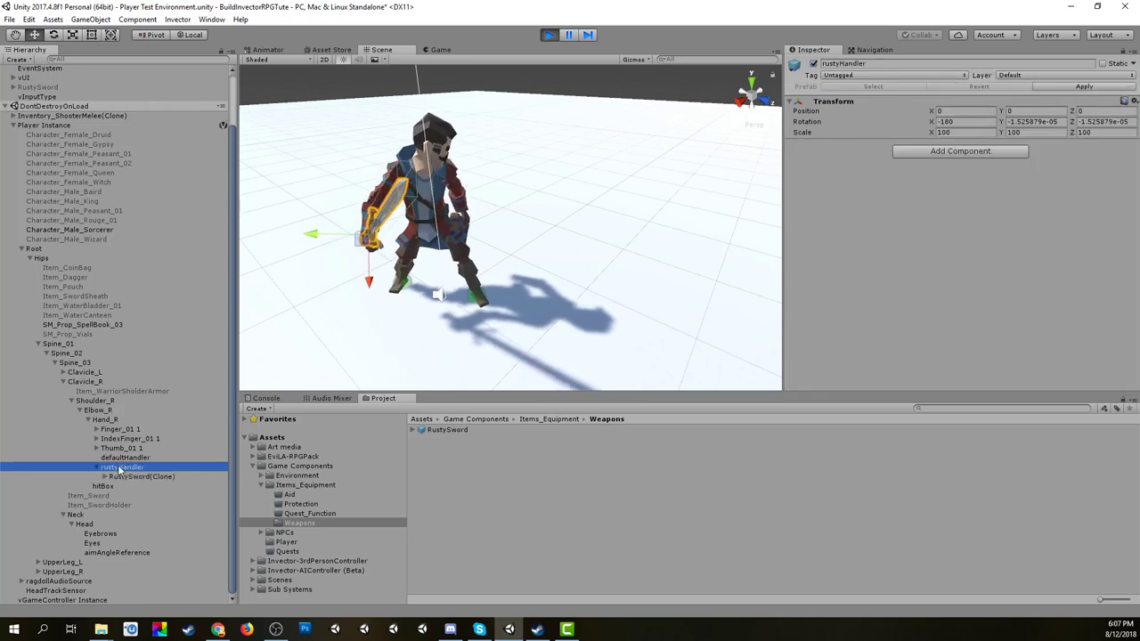
Pause the game and move rustyHandler to about X 8.2, Y 3.4, Z -0.1 to seat the sword grip in the hand.
scroll(331, 271, up, 5)
middle_drag(346, 295, 398, 306)
click(134, 477)
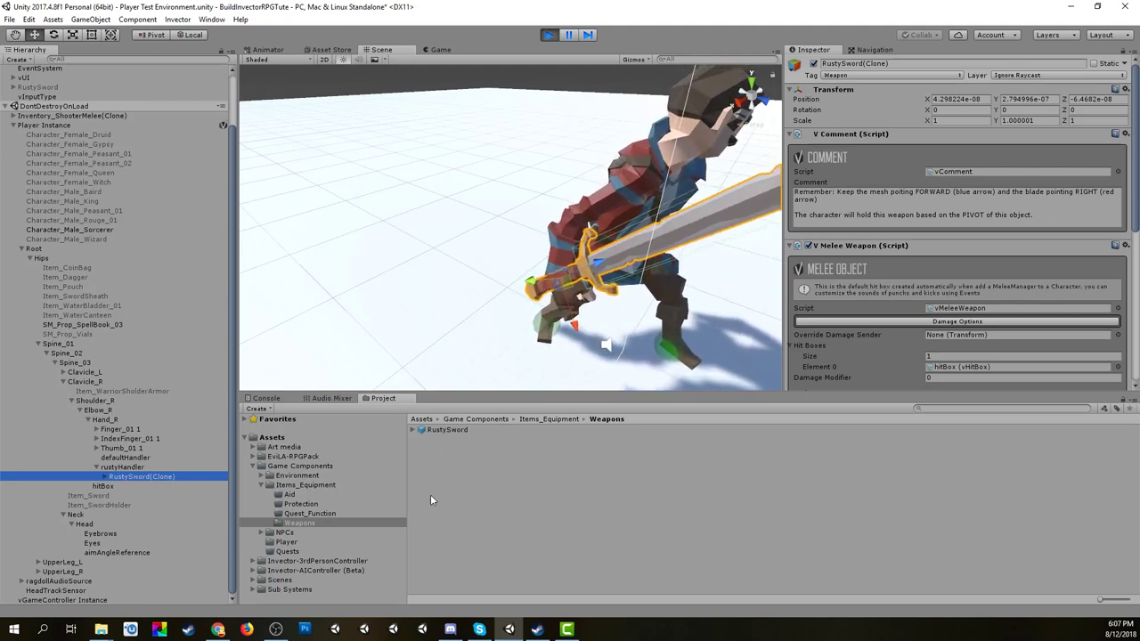
click(122, 467)
scroll(640, 311, up, 3)
middle_drag(639, 312, 606, 322)
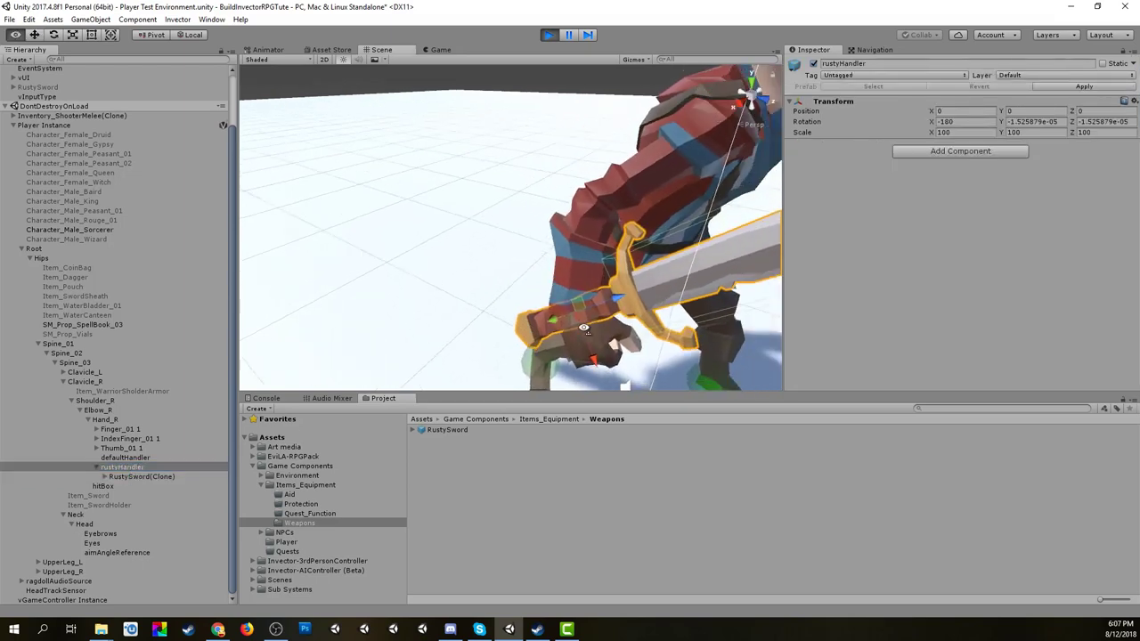
right_drag(499, 294, 543, 329)
mouse_move(542, 328)
middle_down()
mouse_move(561, 320)
mouse_move(541, 339)
middle_up()
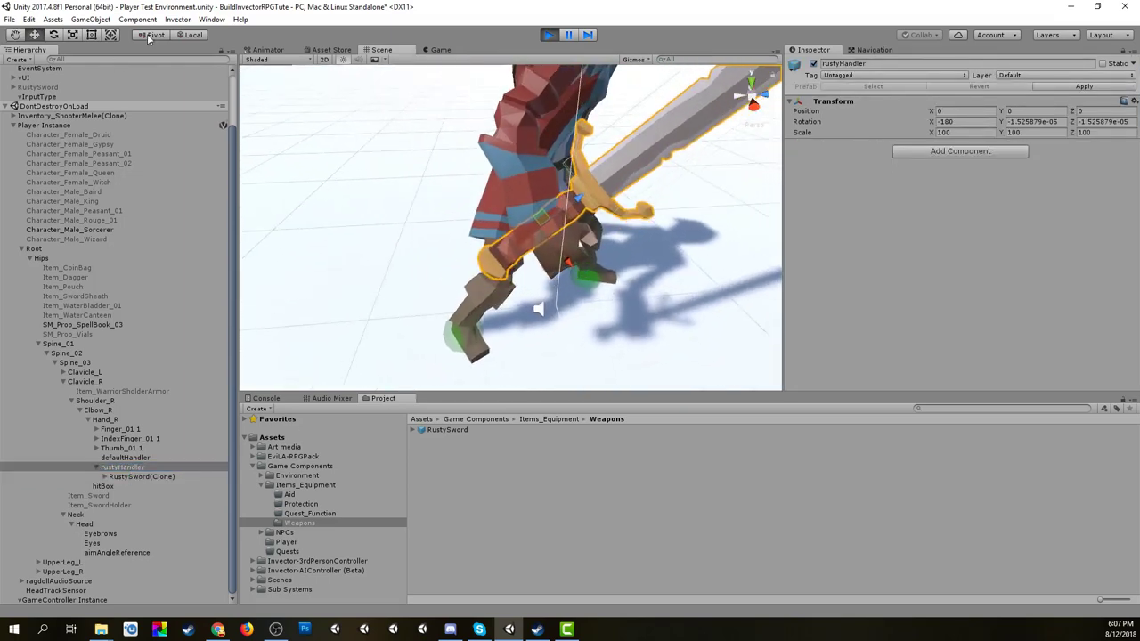
right_drag(540, 351, 592, 327)
middle_drag(588, 367, 592, 314)
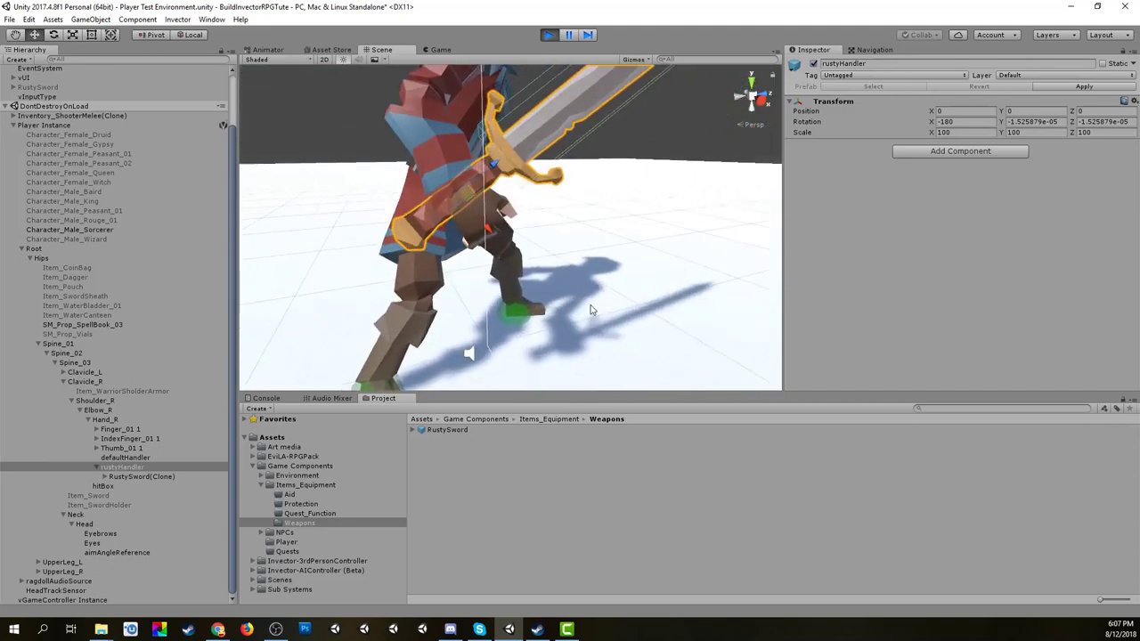
click(570, 36)
drag(476, 198, 494, 222)
right_drag(593, 256, 414, 333)
drag(498, 274, 512, 270)
Check the grip against the hand from several angles and rotate rustyHandler to about -173.5 on the X axis.
right_drag(673, 330, 485, 295)
middle_drag(485, 296, 466, 297)
right_drag(466, 297, 551, 309)
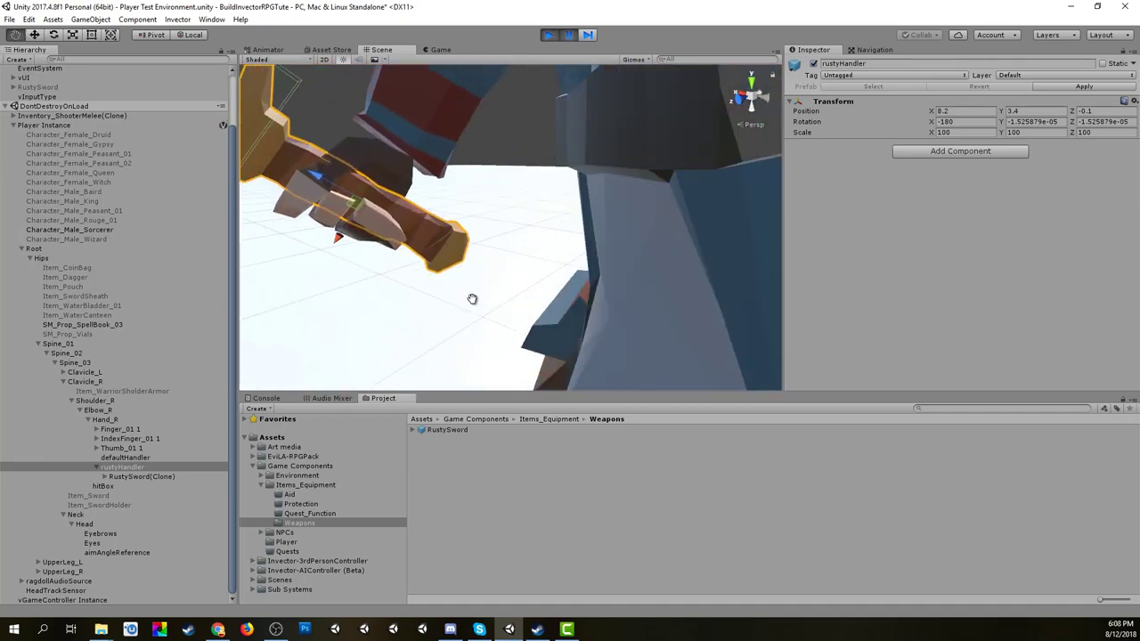
mouse_move(550, 308)
middle_down()
mouse_move(558, 292)
mouse_move(542, 303)
mouse_move(557, 318)
middle_up()
right_drag(557, 318, 614, 396)
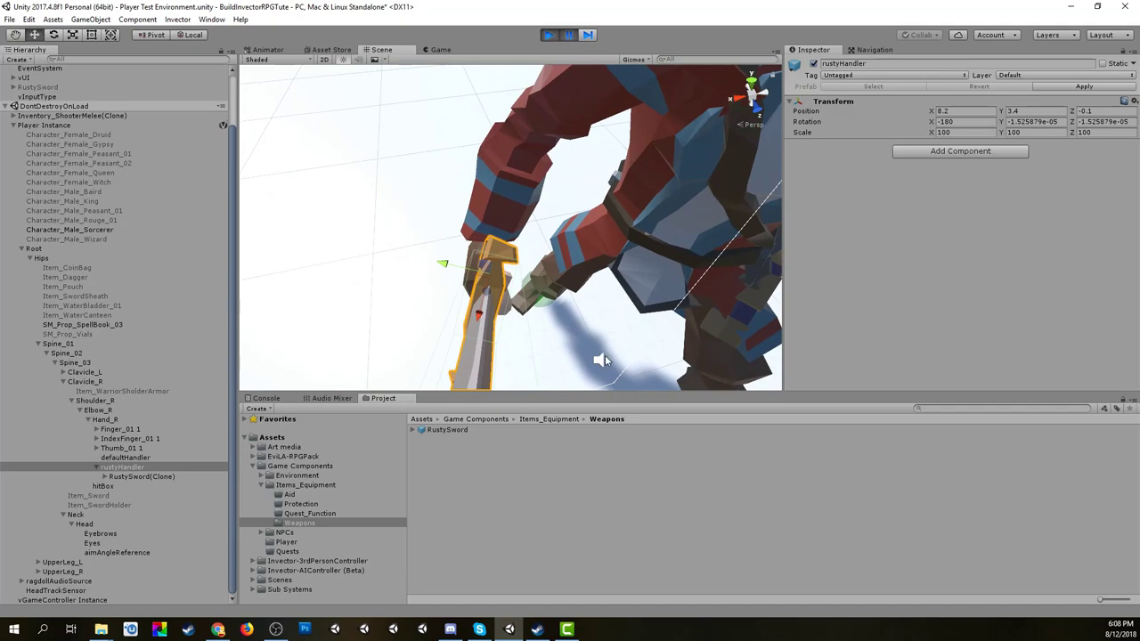
scroll(601, 356, down, 5)
mouse_move(596, 355)
middle_down()
mouse_move(579, 347)
mouse_move(592, 351)
middle_up()
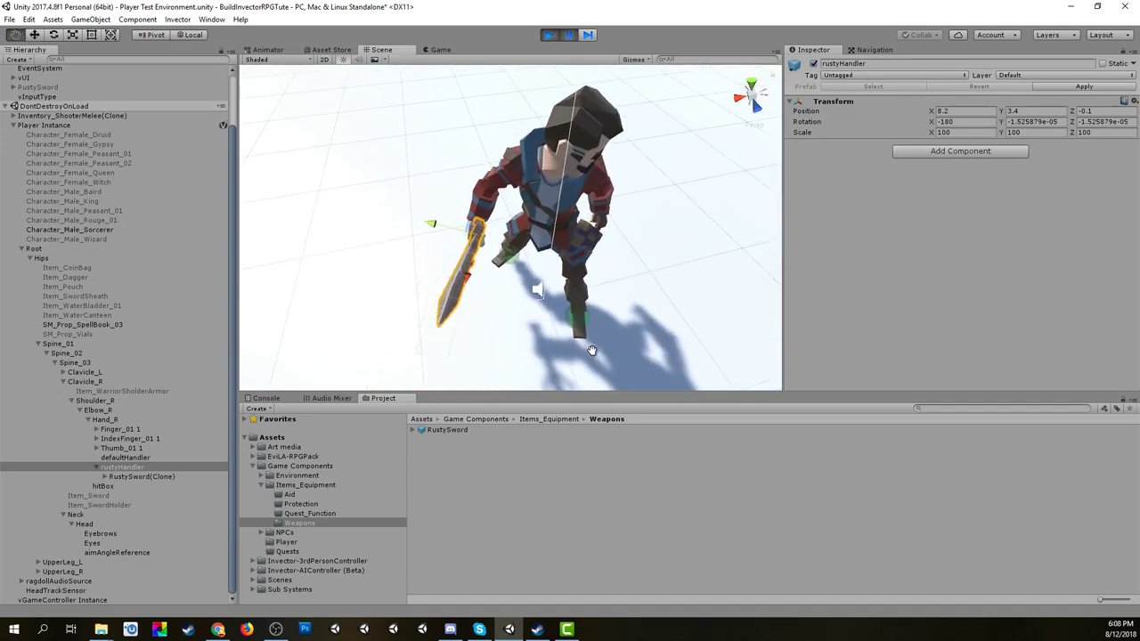
alt+drag(593, 351, 624, 314)
scroll(504, 331, up, 5)
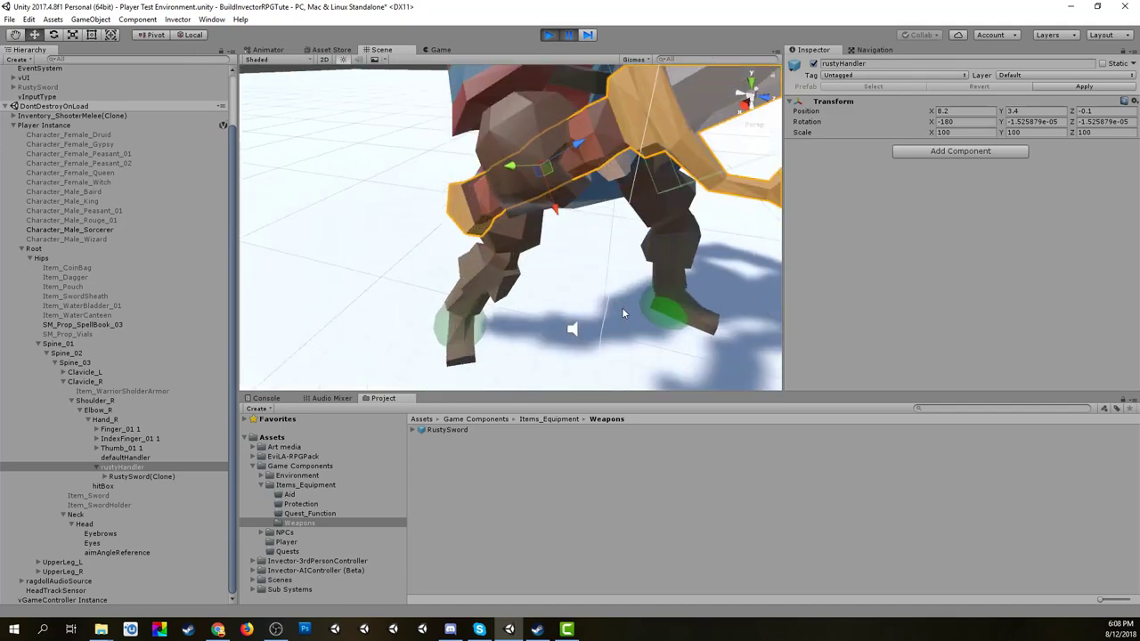
middle_drag(600, 214, 600, 267)
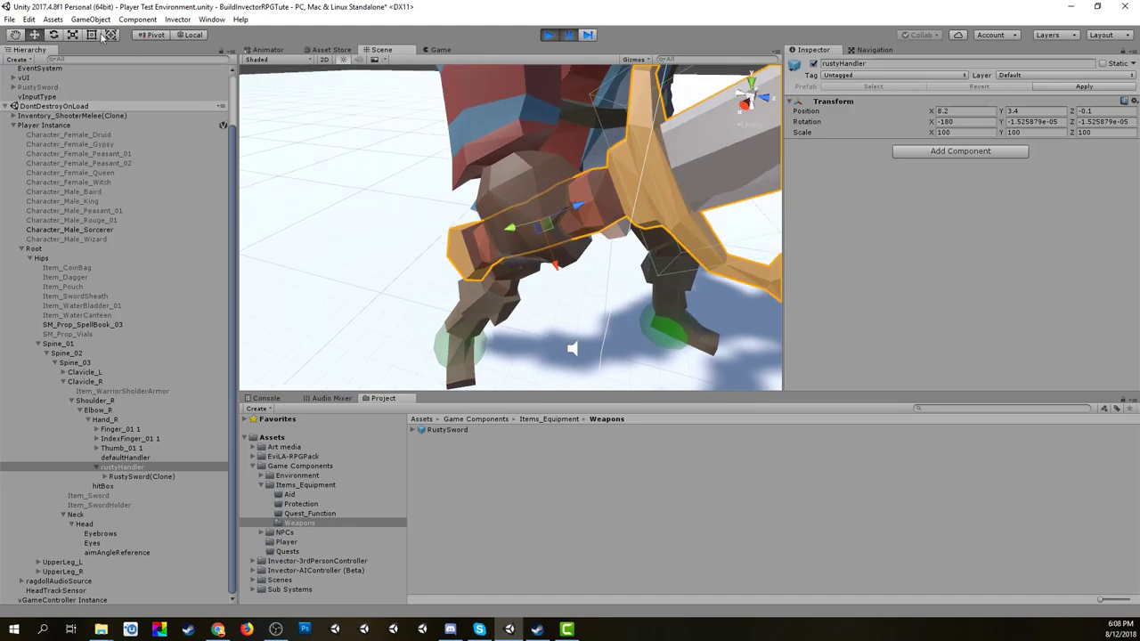
click(56, 36)
drag(550, 216, 554, 212)
Examine the rotated sword's fit in the right hand from the front, side and back.
scroll(623, 223, down, 4)
middle_drag(655, 198, 593, 238)
alt+drag(593, 238, 455, 273)
scroll(483, 267, down, 3)
middle_drag(521, 258, 664, 269)
scroll(505, 278, up, 3)
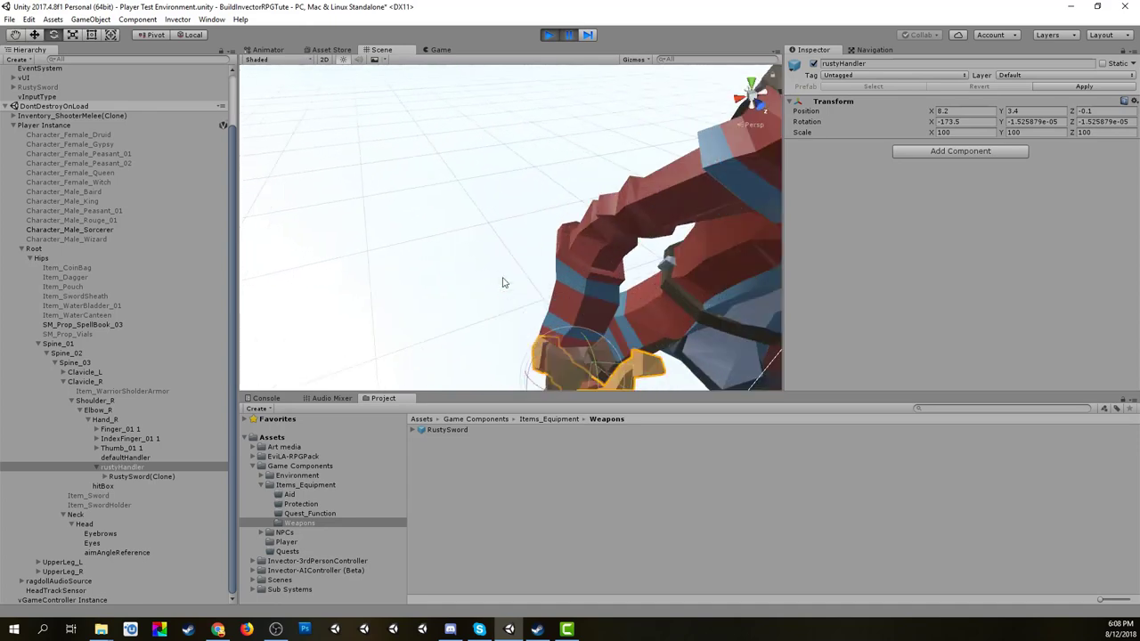
alt+drag(511, 290, 728, 242)
scroll(638, 264, down, 3)
scroll(634, 260, up, 3)
mouse_move(643, 305)
middle_down()
mouse_move(664, 286)
mouse_move(634, 309)
middle_up()
alt+drag(633, 309, 432, 406)
scroll(652, 329, down, 3)
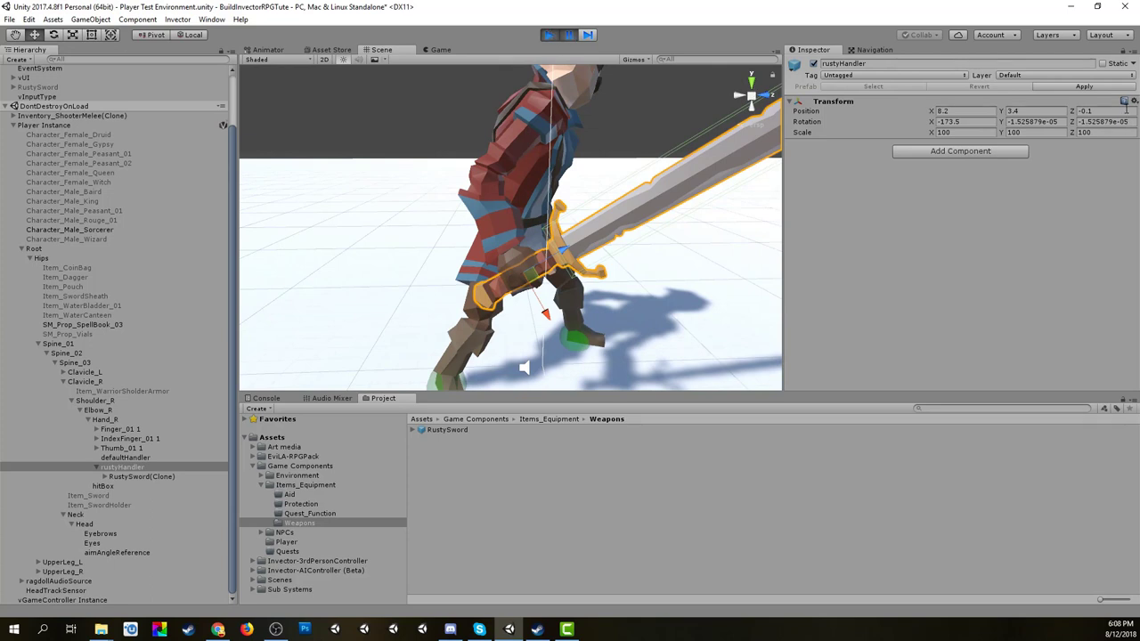
Copy rustyHandler's Transform component and resume the paused game.
click(1135, 102)
click(1065, 159)
click(565, 38)
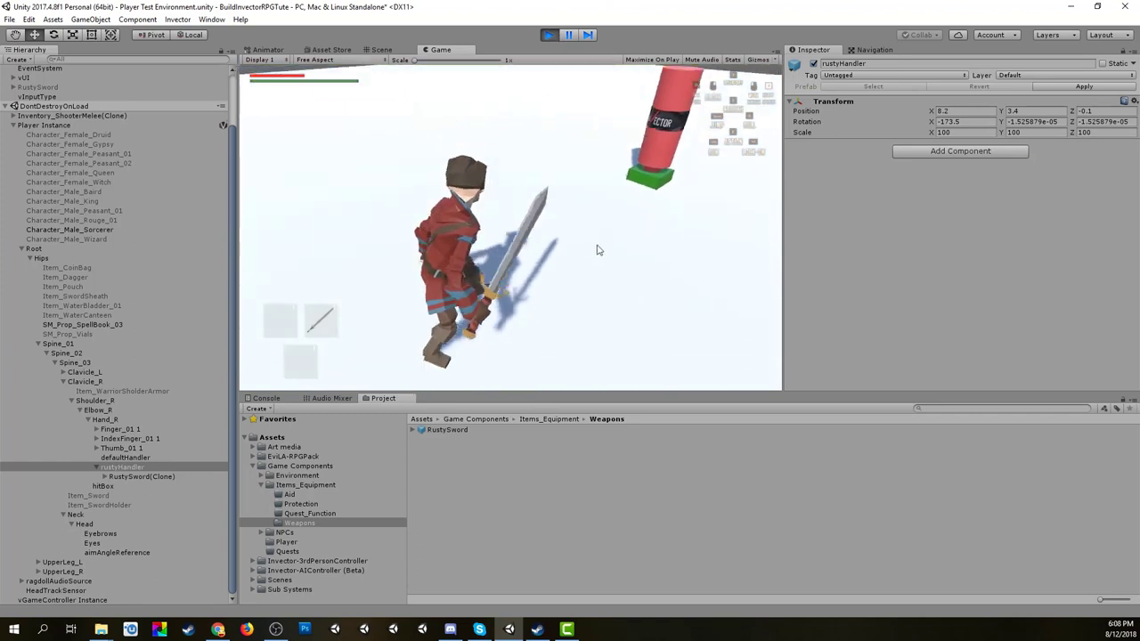
Attack the punching bag in the Game view to check the sword's placement during swings.
click(623, 200)
click(618, 184)
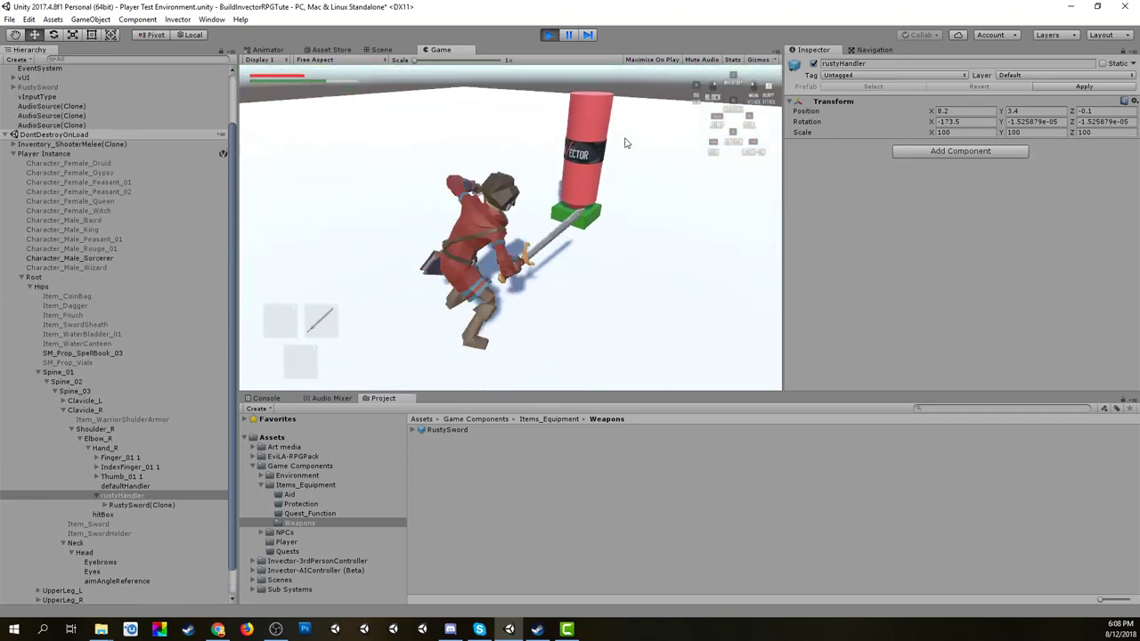
click(625, 143)
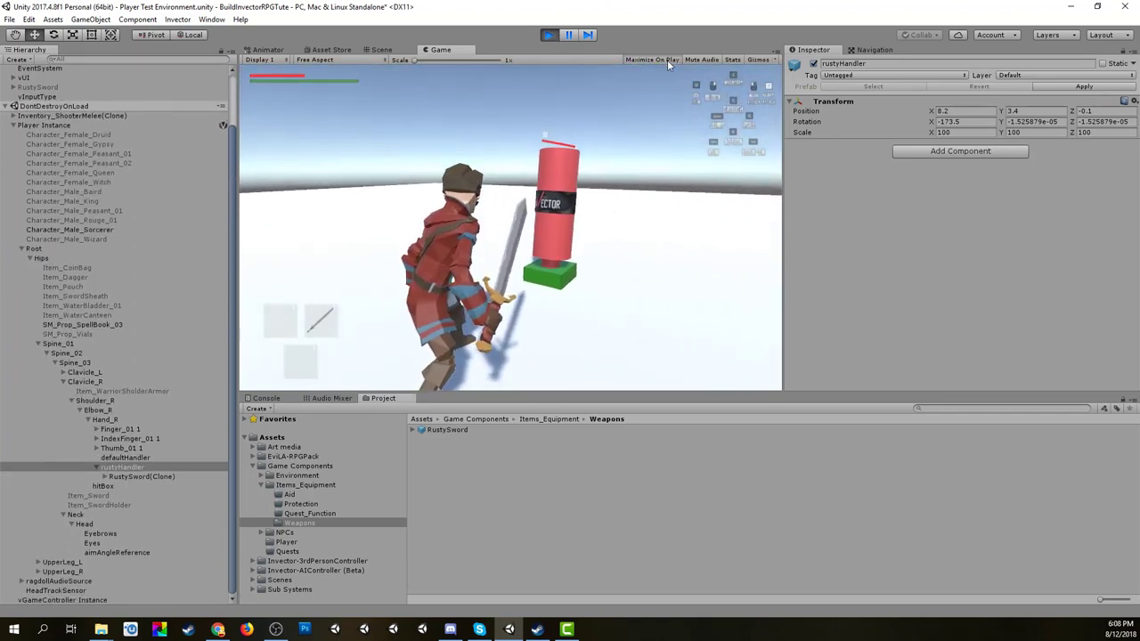
click(634, 103)
click(668, 129)
click(657, 138)
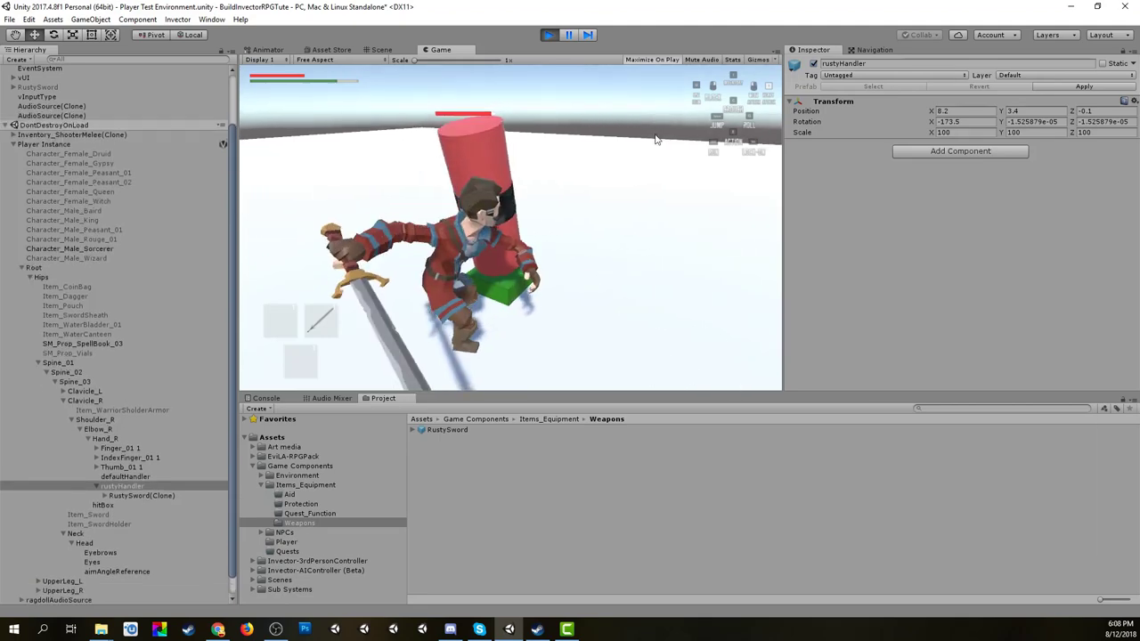
Run the player in different directions with further sword swings to check the grip during movement.
key(s)
key(d)
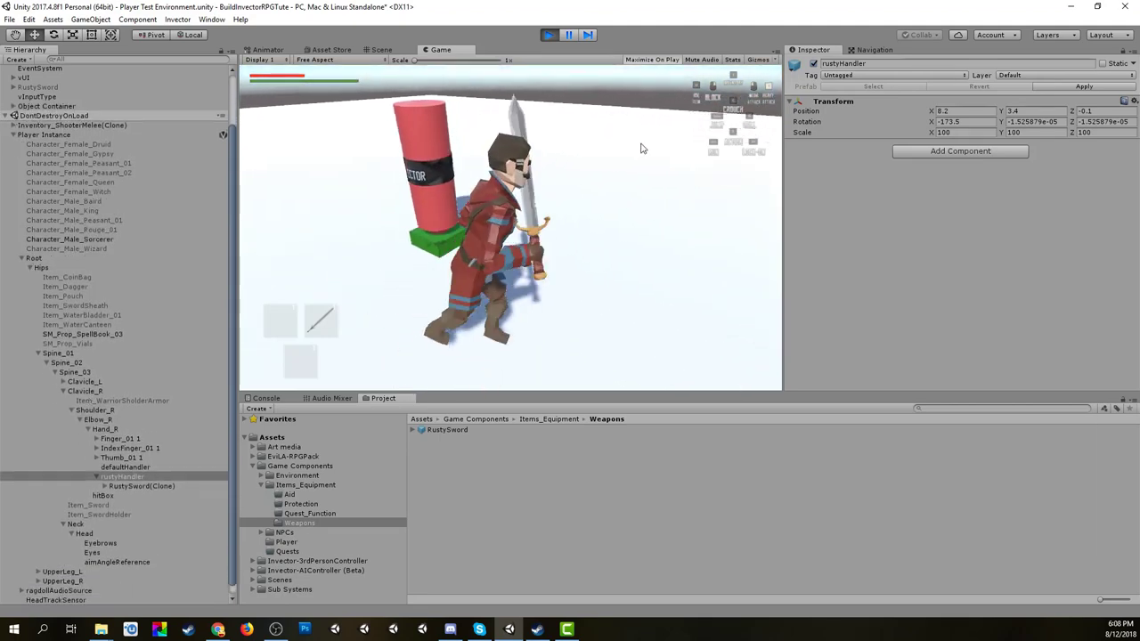
key(w)
click(572, 150)
click(571, 149)
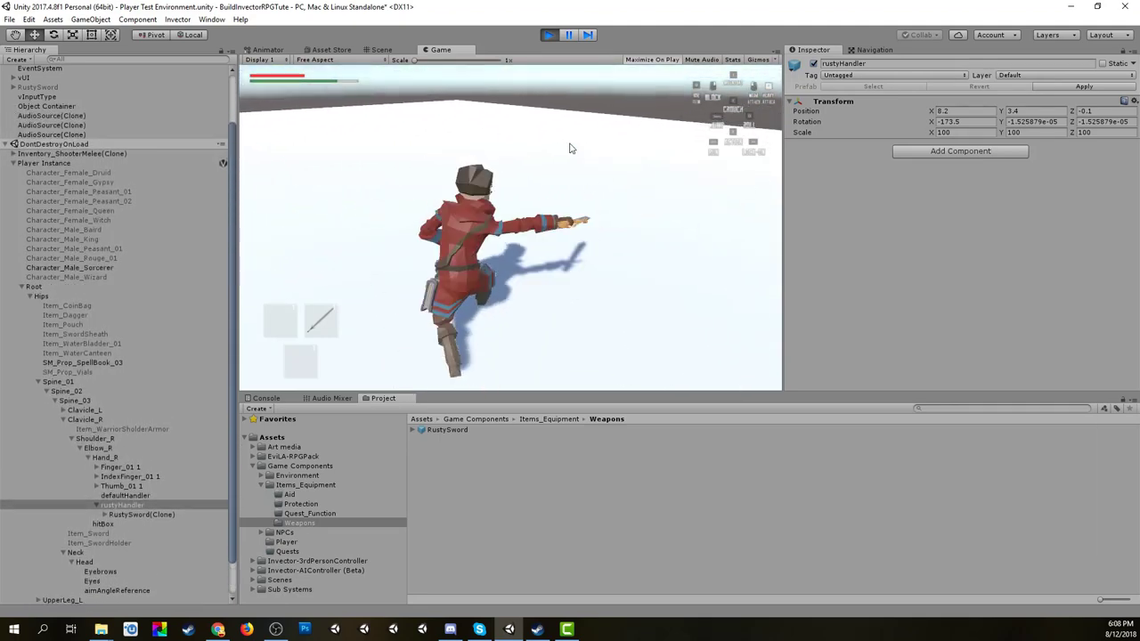
click(571, 149)
key(s)
key(a)
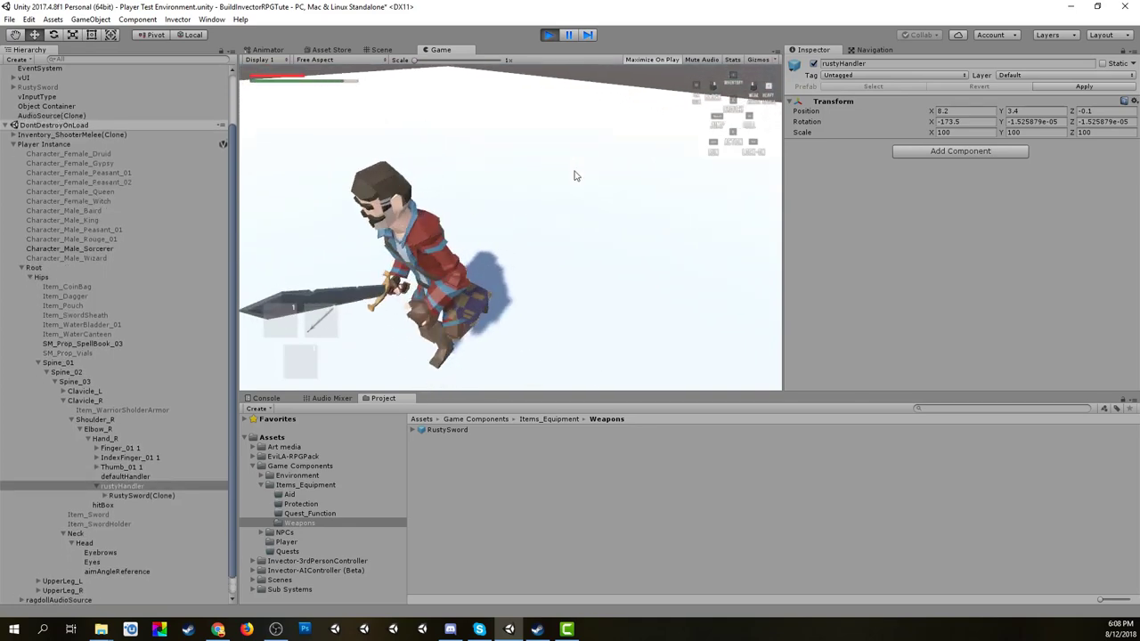
key(w)
key(a)
click(523, 191)
click(521, 182)
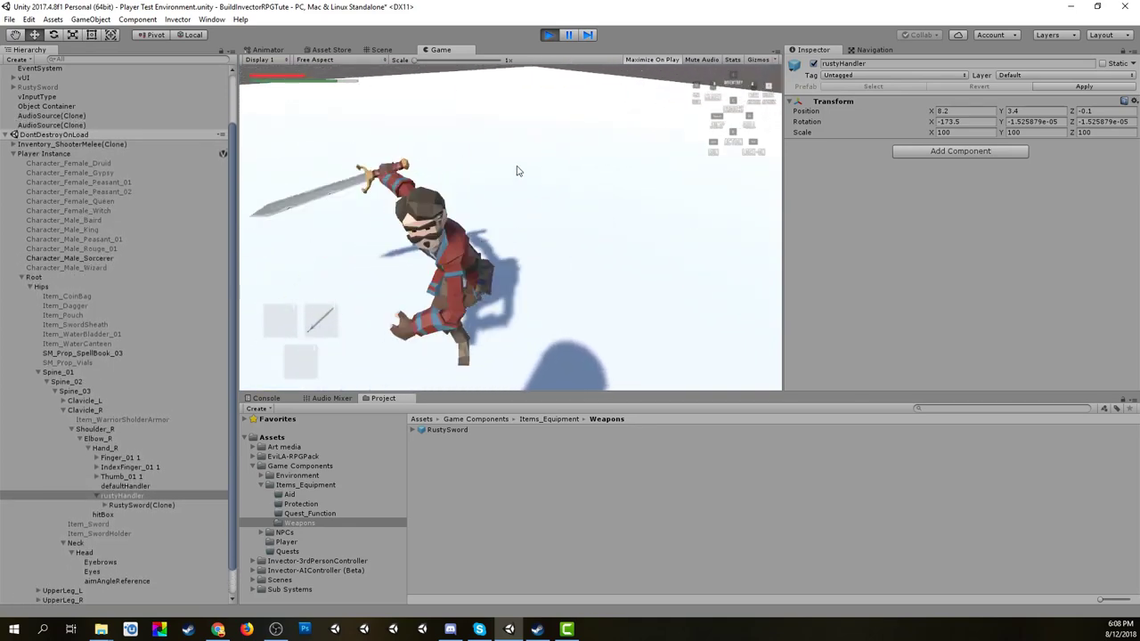
key(w)
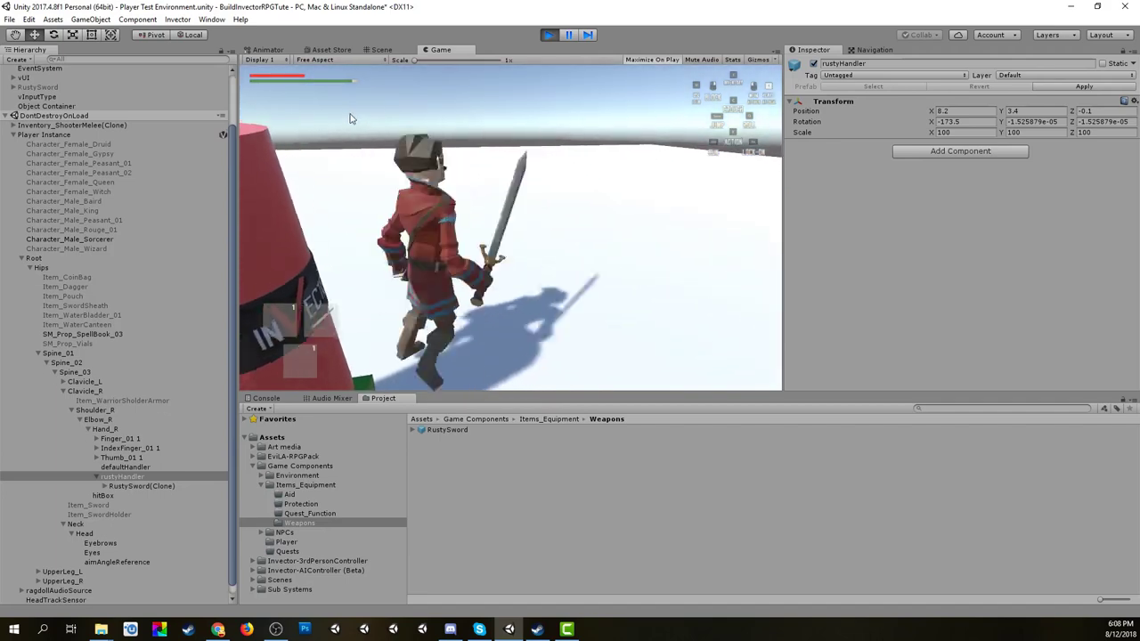
click(352, 118)
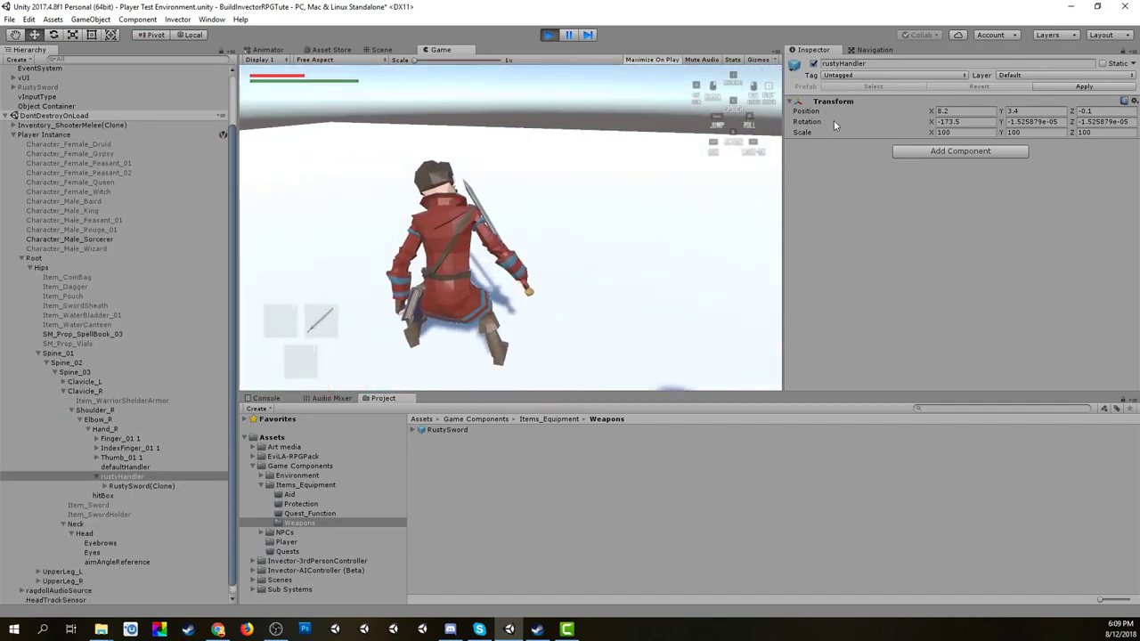
key(s)
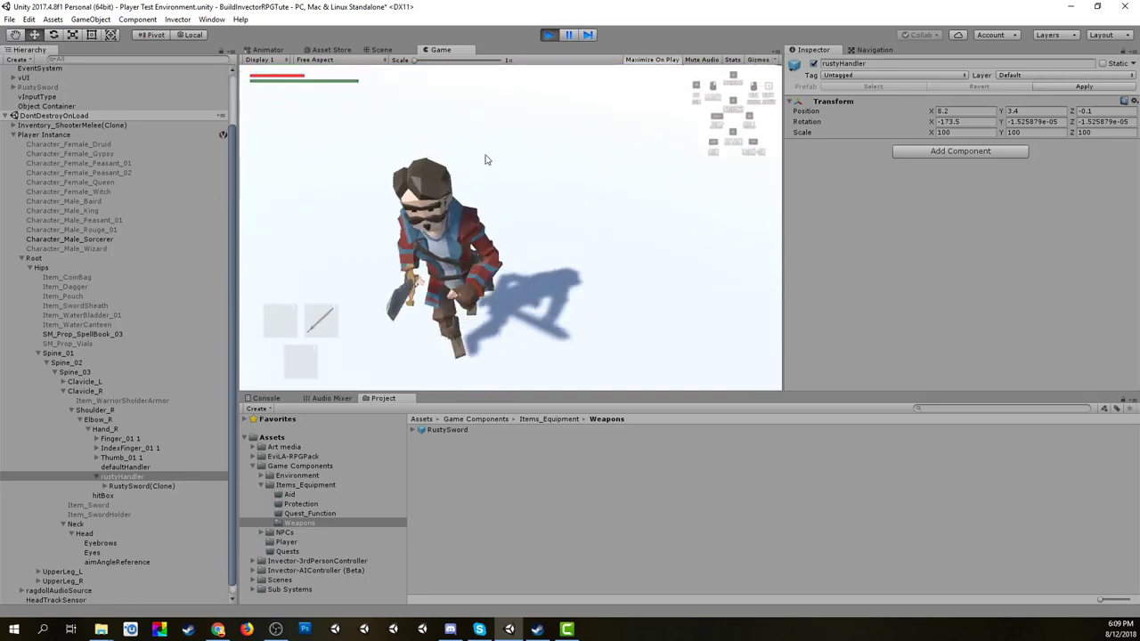
key(w)
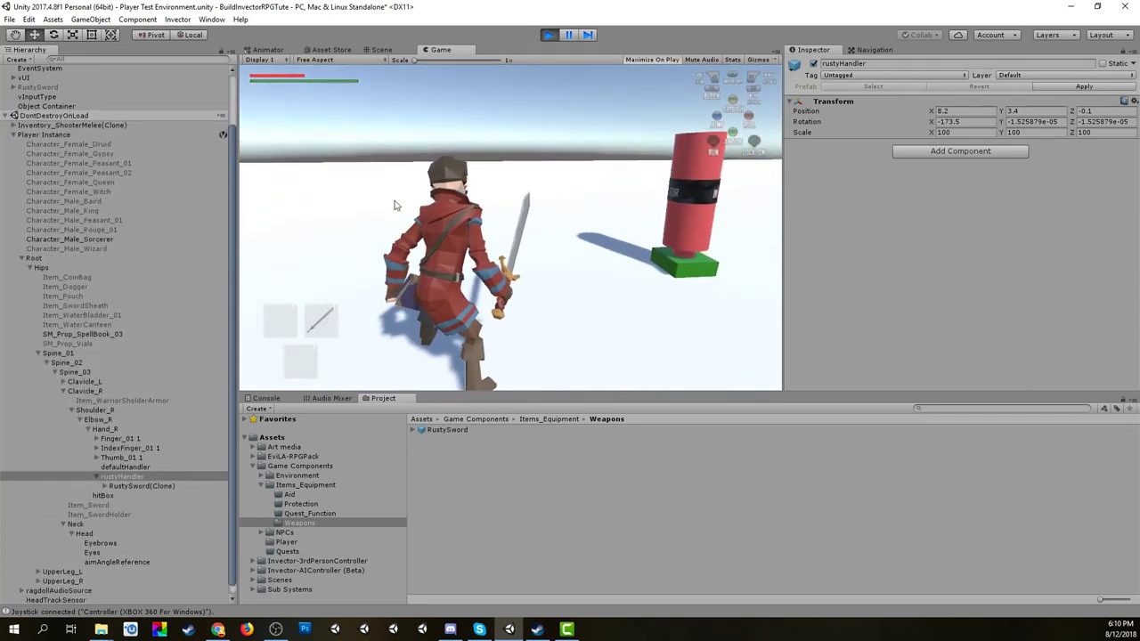
Stop the game, frame the player in the Scene view, and select rustyHandler under Hand_R.
click(549, 35)
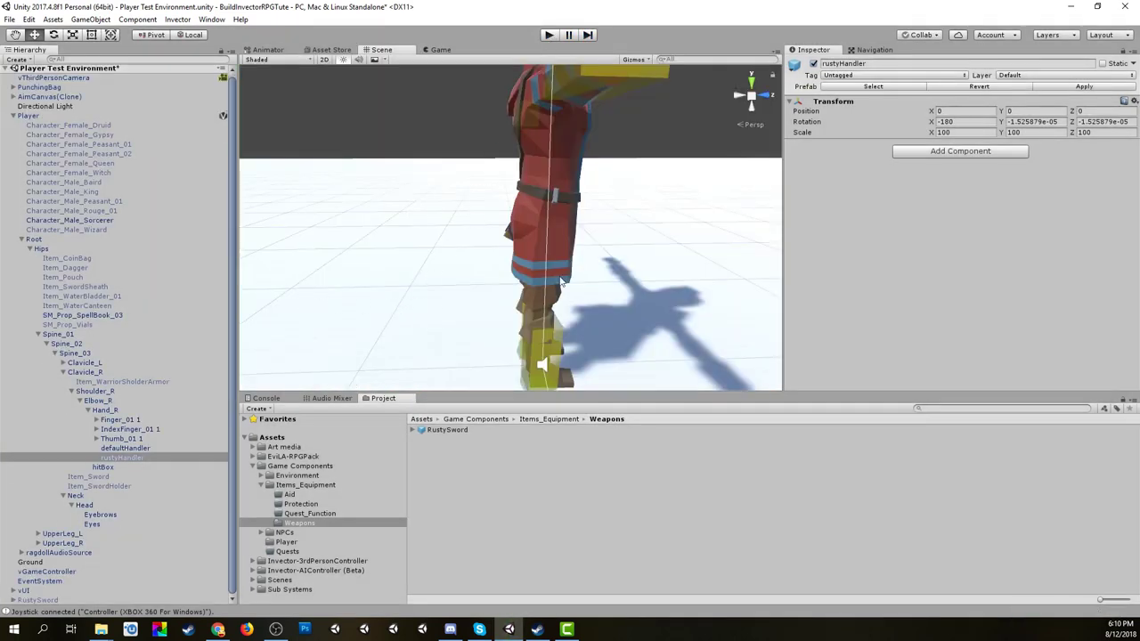
scroll(580, 254, down, 5)
alt+drag(590, 220, 476, 267)
middle_drag(527, 231, 495, 254)
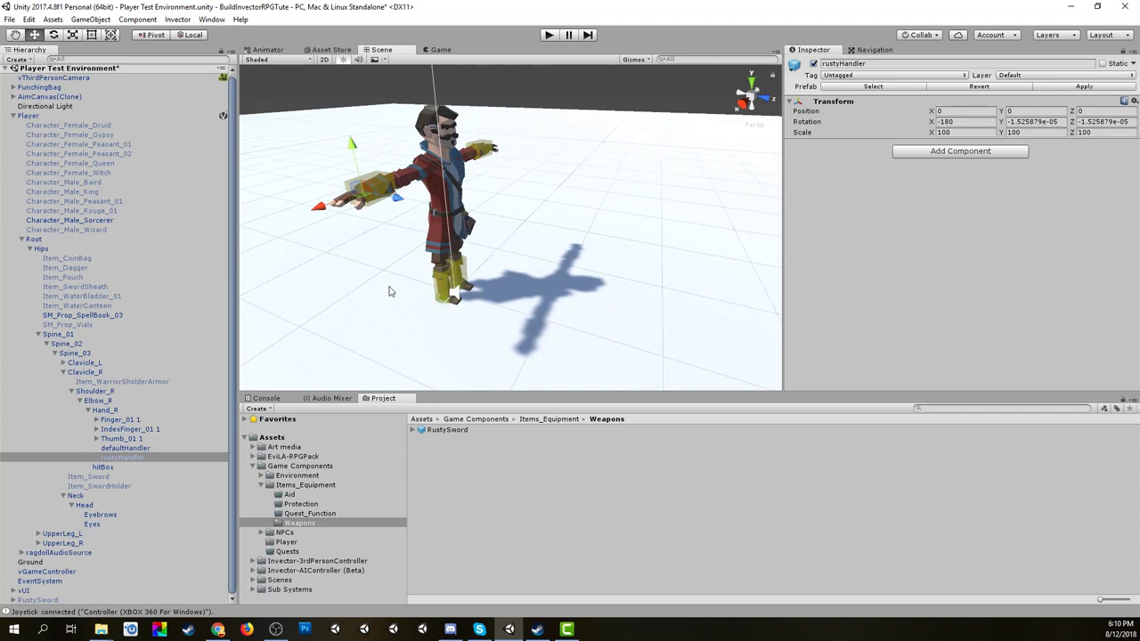
alt+drag(473, 306, 531, 255)
middle_drag(532, 256, 470, 246)
scroll(466, 245, up, 3)
click(124, 450)
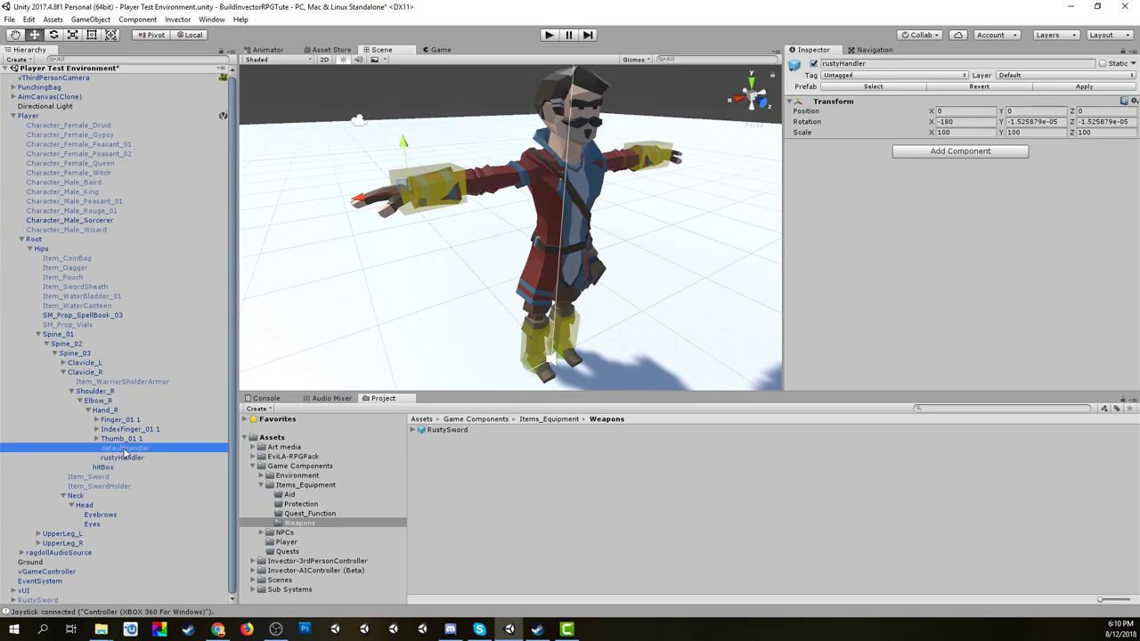
click(122, 458)
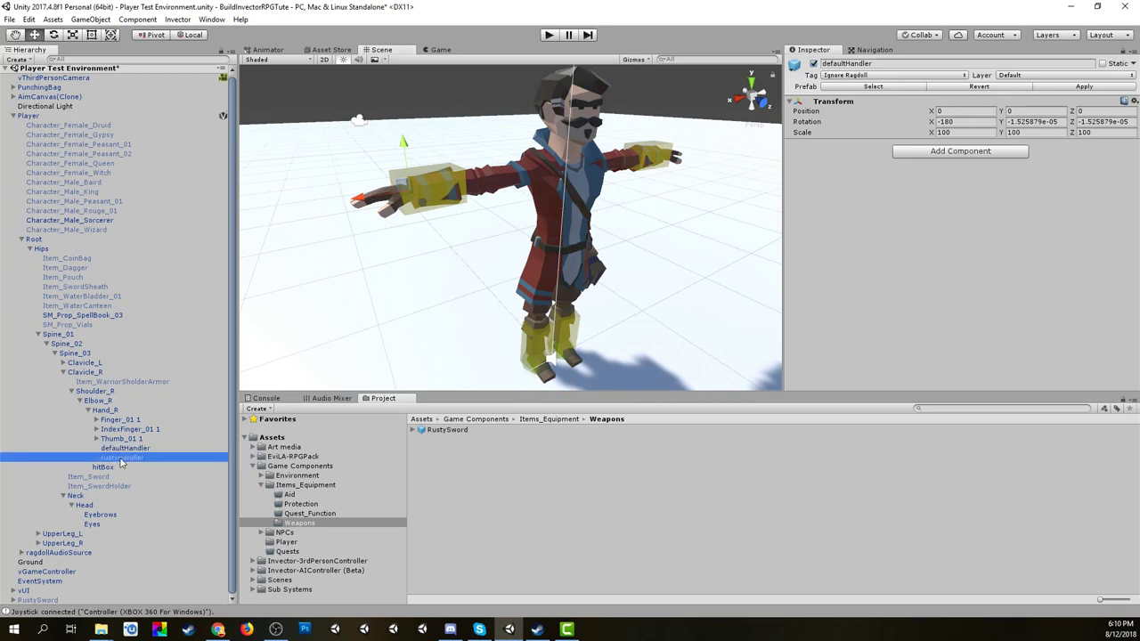
Paste the copied Transform values onto rustyHandler, giving position 8.2, 3.4, -0.1 and X rotation -173.5, and select the root Player object.
click(1134, 101)
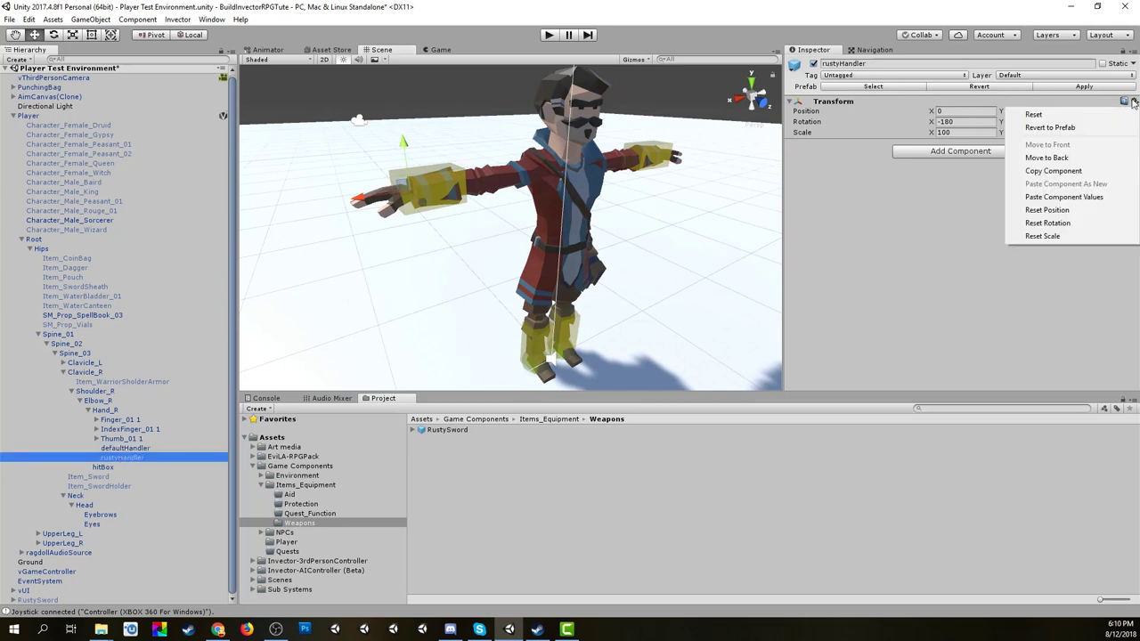
click(1069, 197)
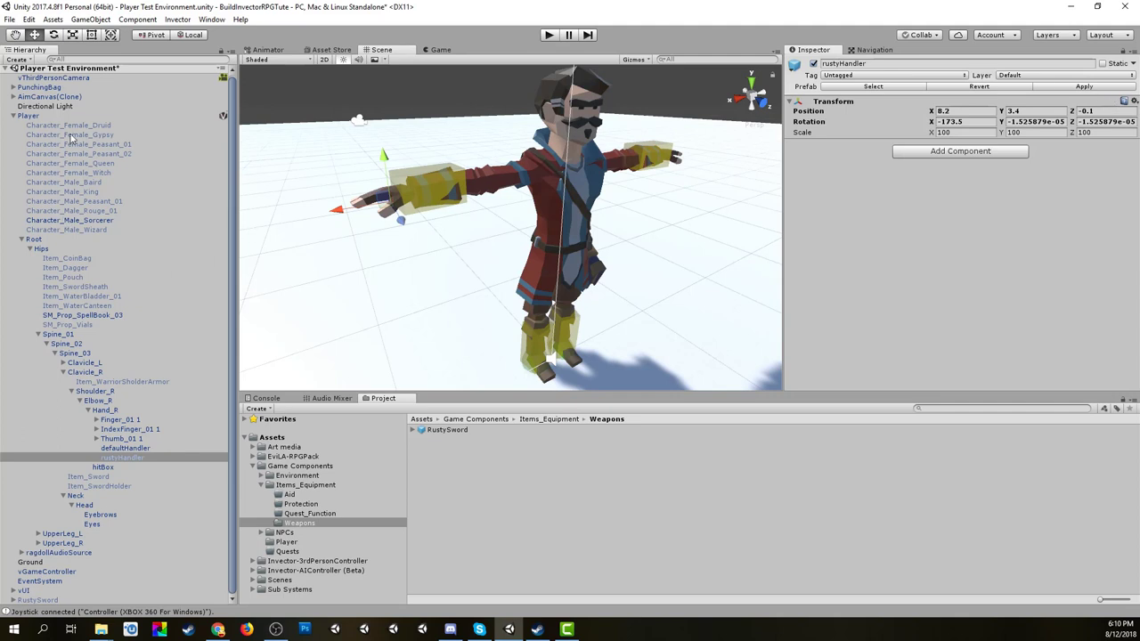
click(36, 116)
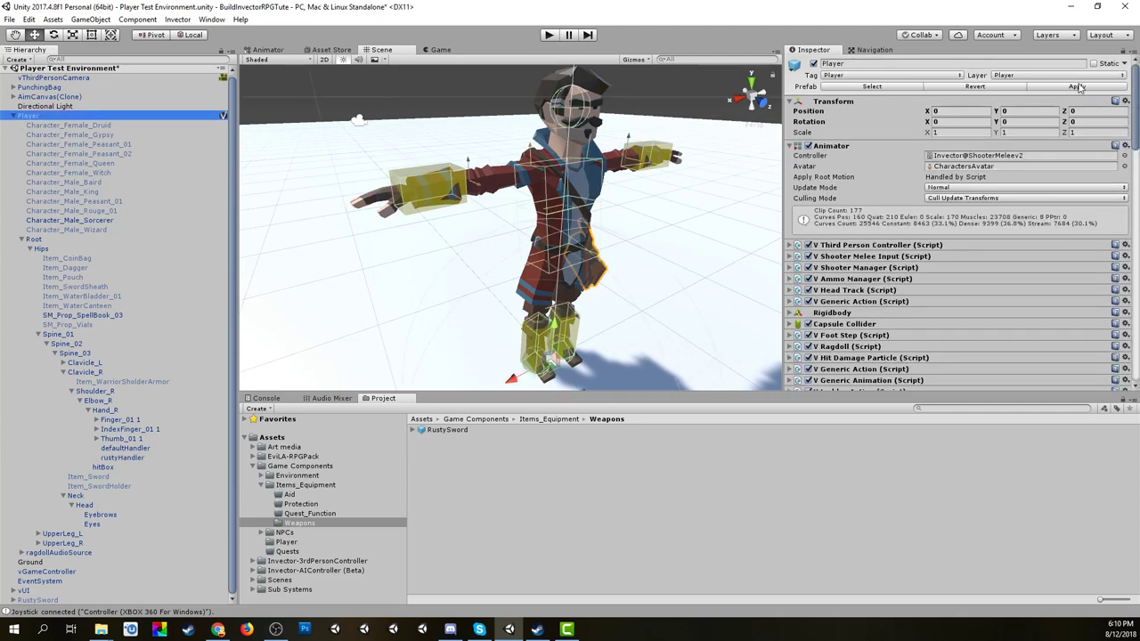
Play-test the scene to check the sword in the player's hand with the pasted handler transform, and stop the game.
click(549, 35)
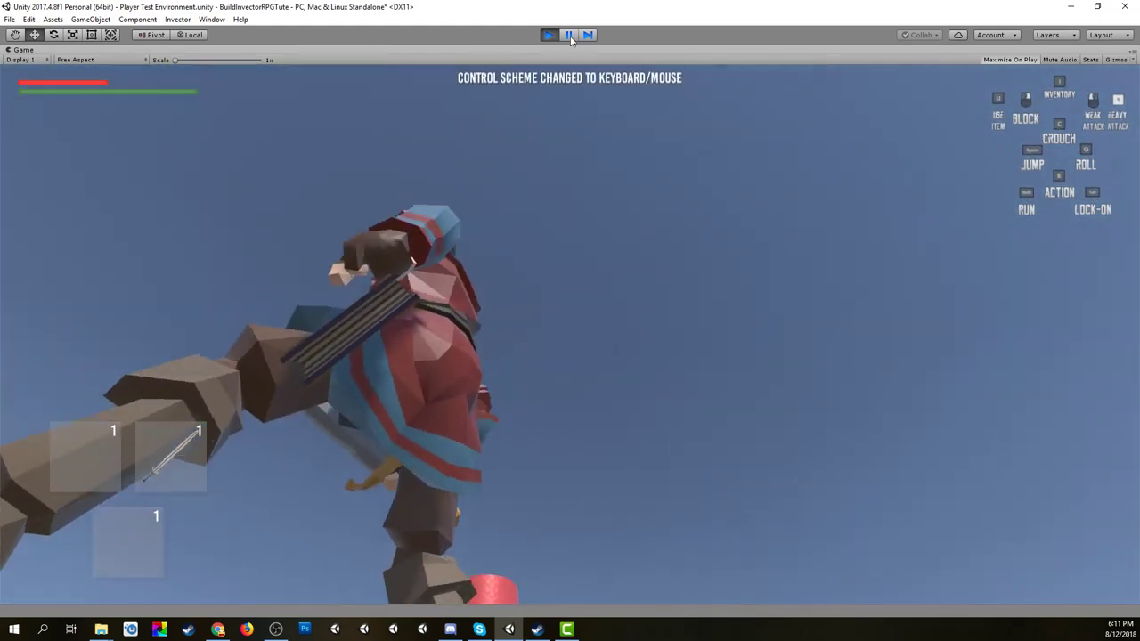
click(548, 35)
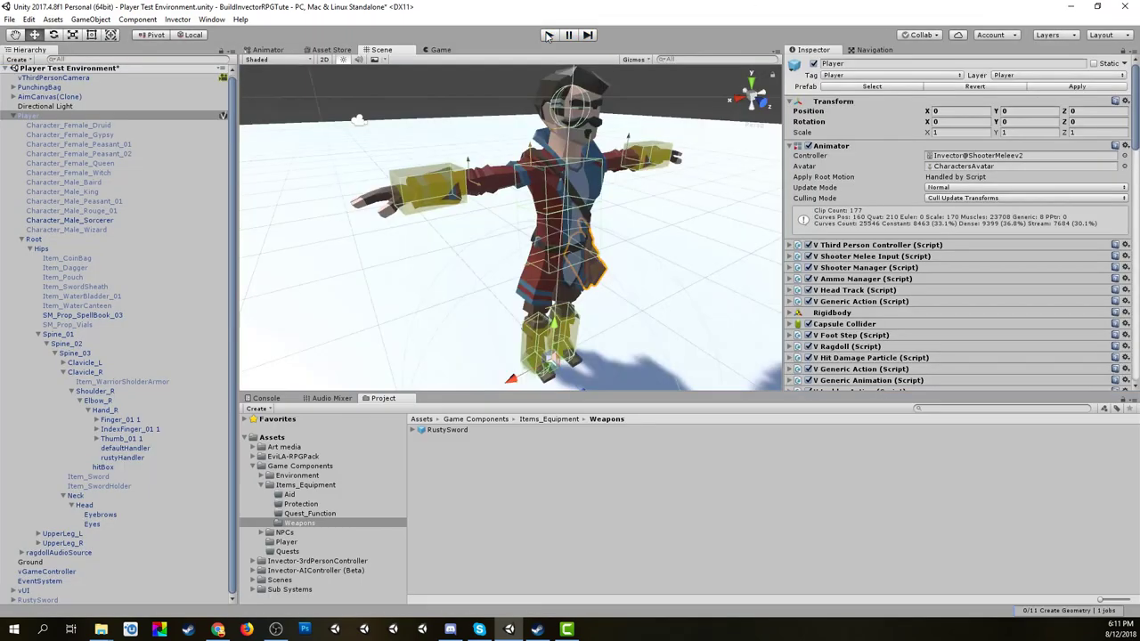
scroll(869, 341, down, 6)
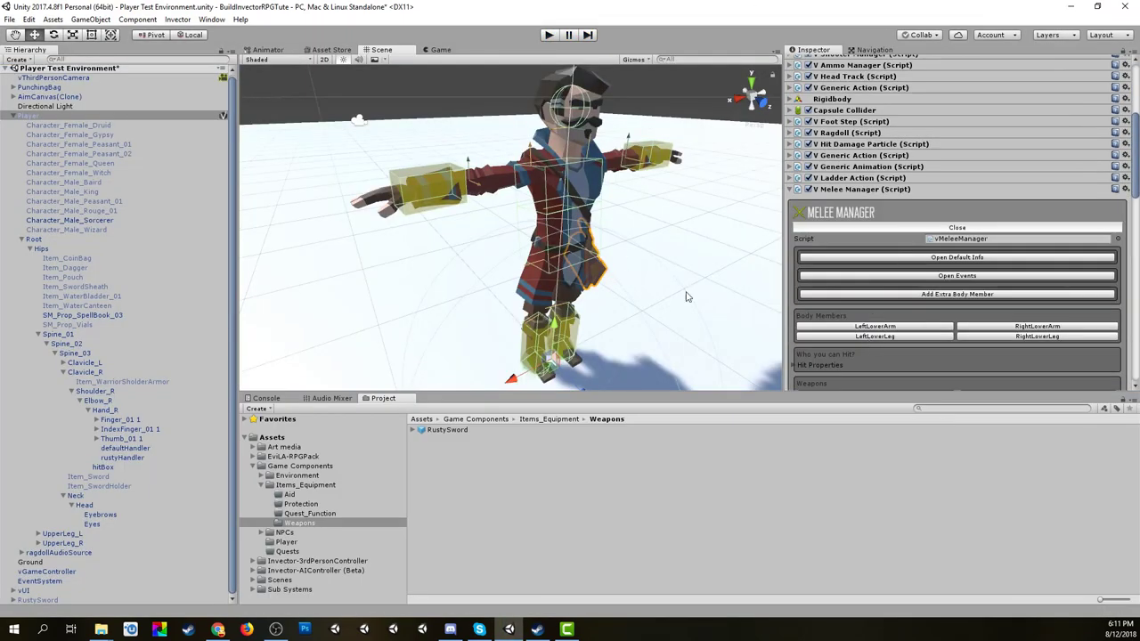
scroll(659, 288, down, 5)
middle_drag(597, 318, 623, 305)
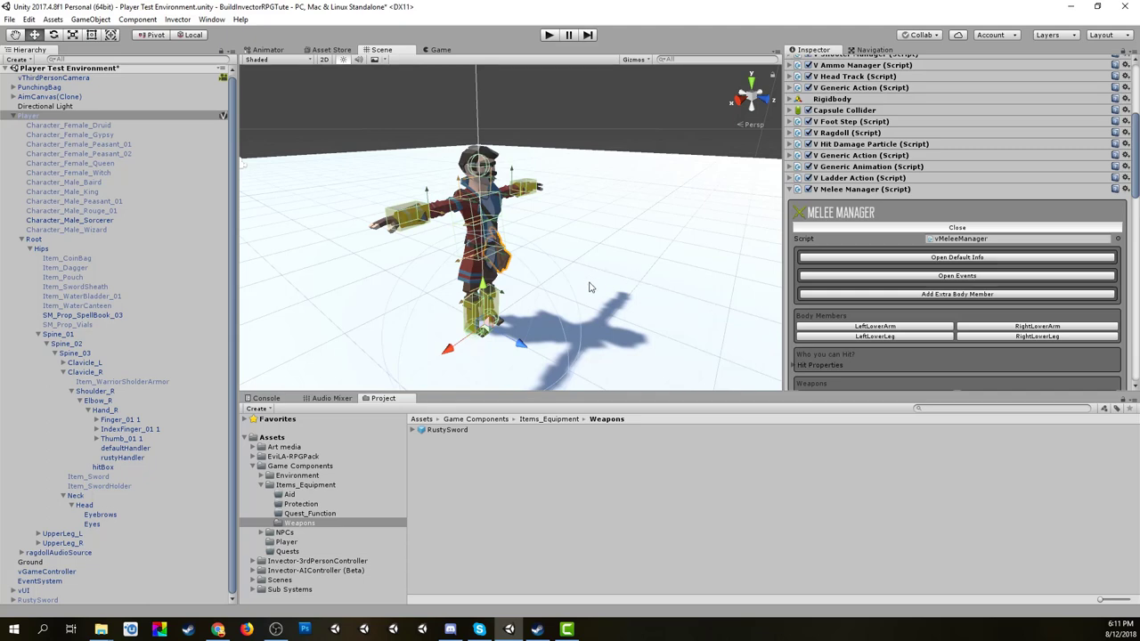
right_drag(586, 285, 605, 284)
scroll(895, 227, up, 5)
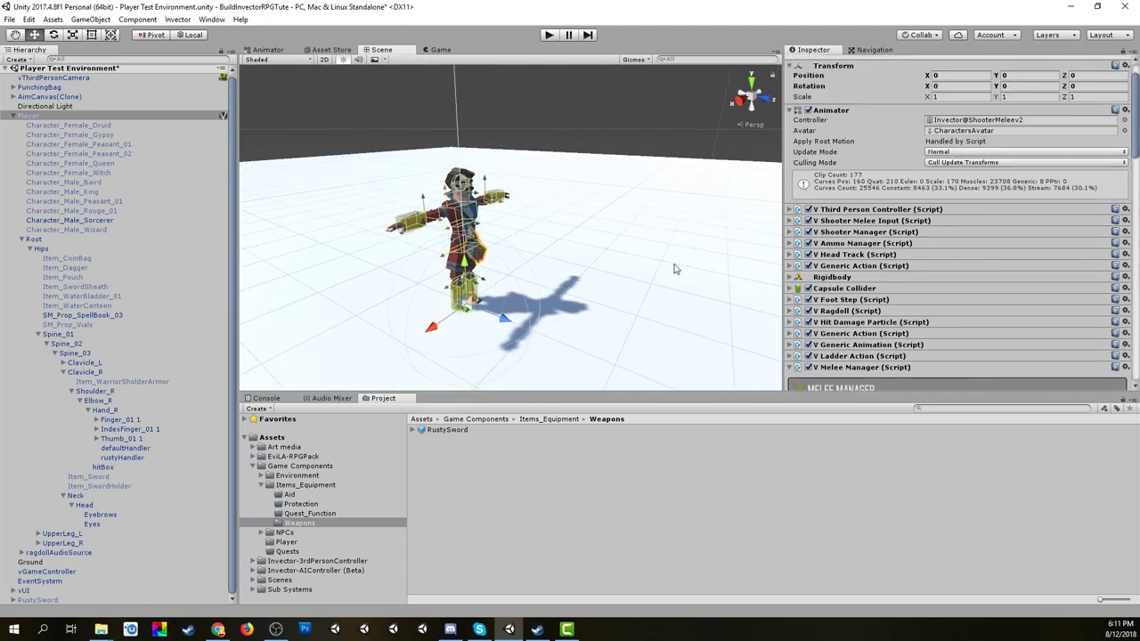